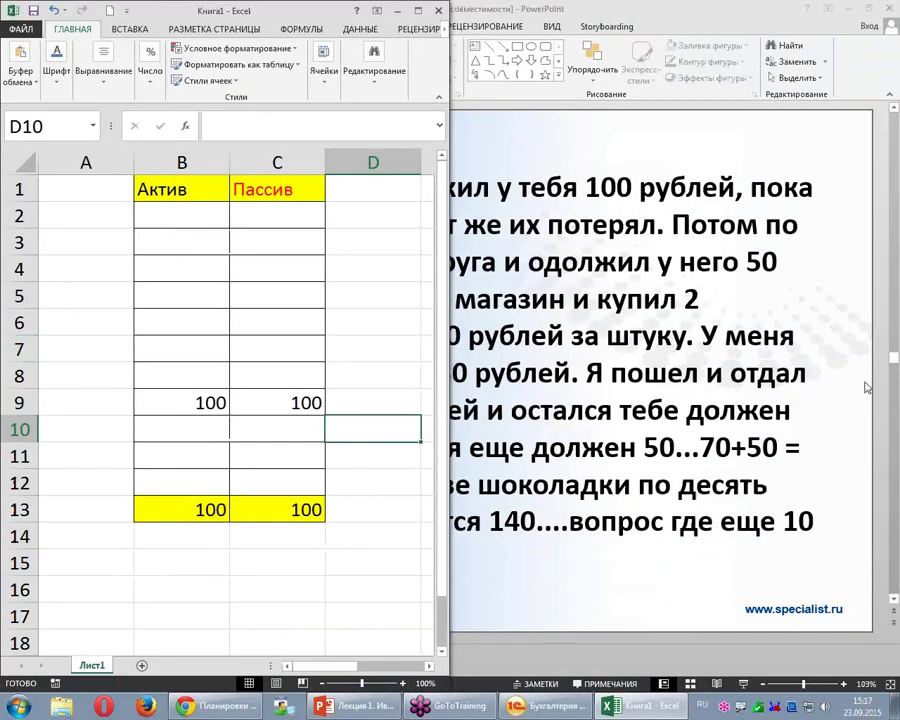
- Label the two 100 entries in row 9 with "Касса" in A9 and "Друг № 1" in D9
{"action": "left_click", "coordinate": [893, 275]}
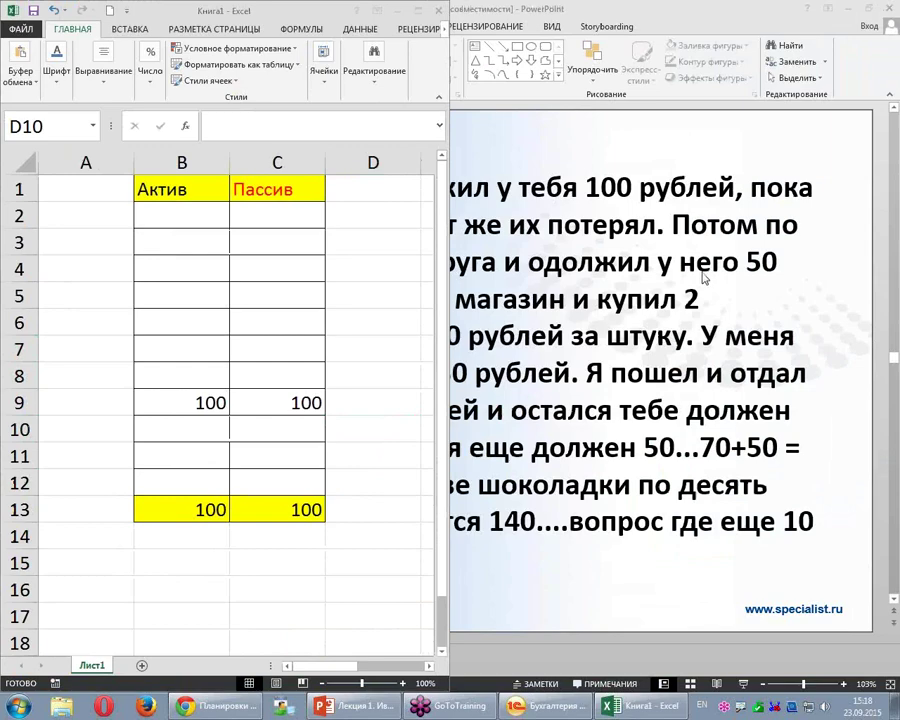
{"action": "left_click", "coordinate": [75, 401]}
{"action": "left_click", "coordinate": [76, 403]}
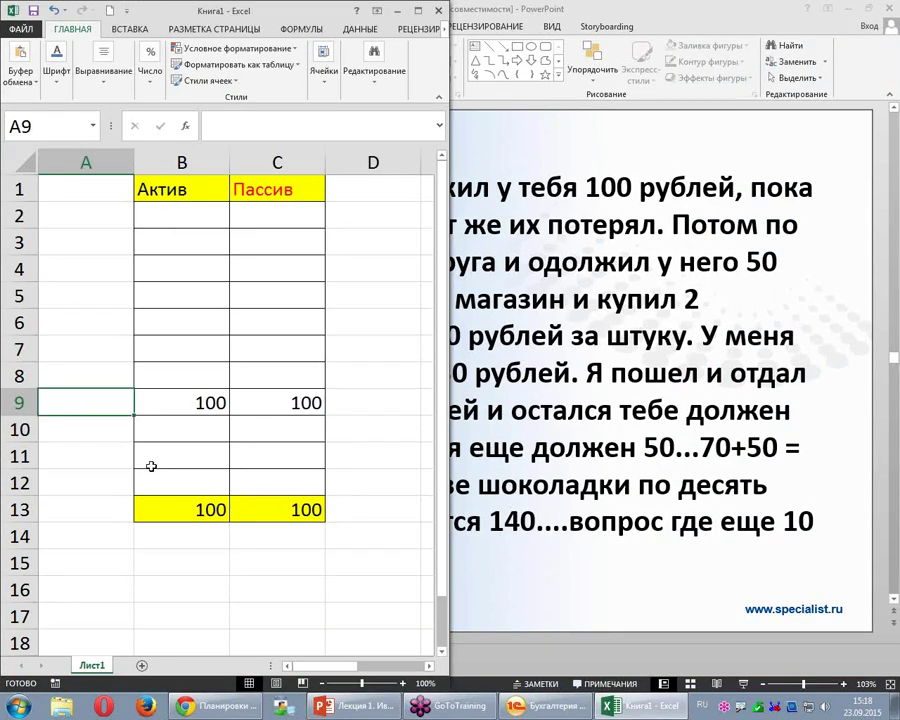
{"action": "type", "text": "Касса"}
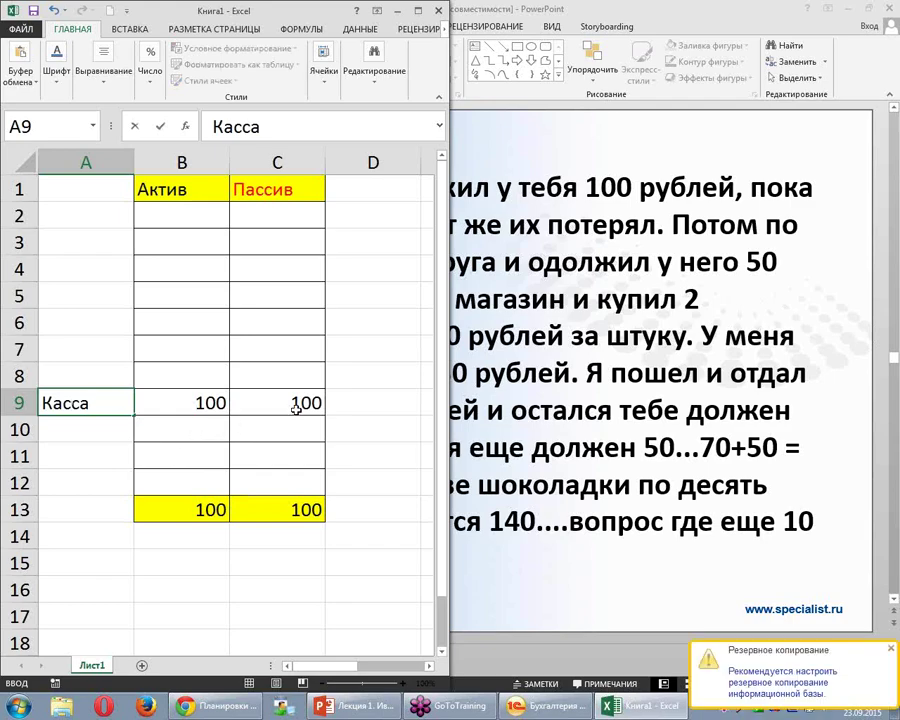
{"action": "left_click", "coordinate": [352, 404]}
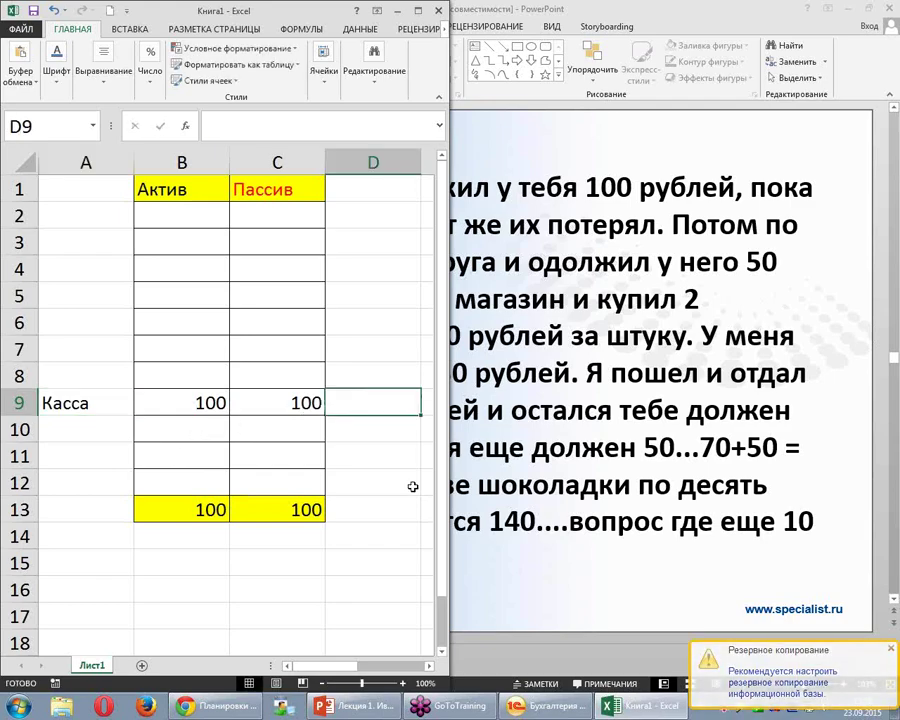
{"action": "type", "text": "Дру"}
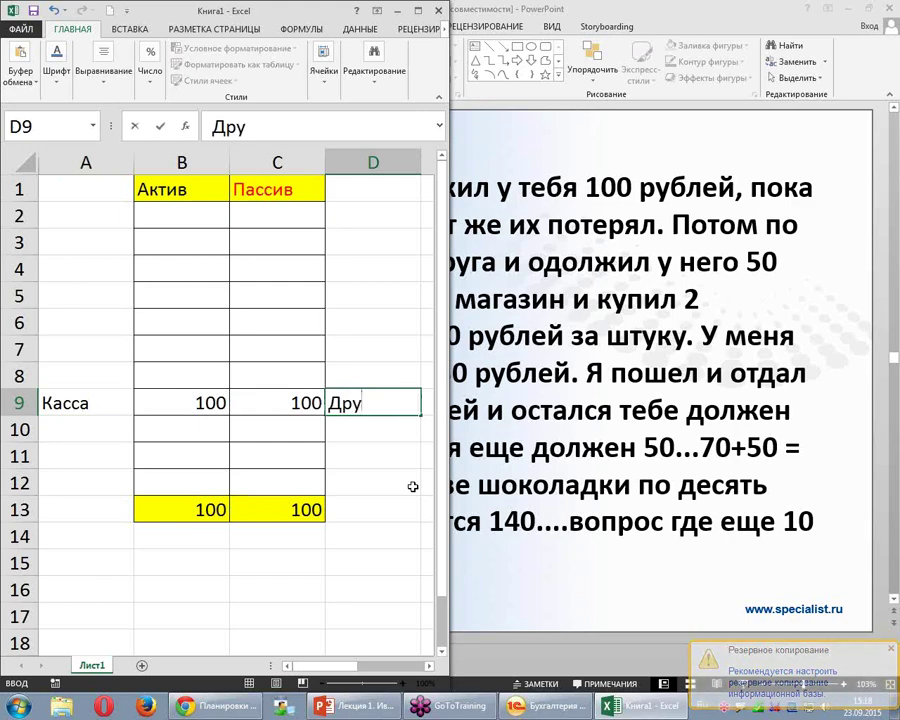
{"action": "type", "text": "г №"}
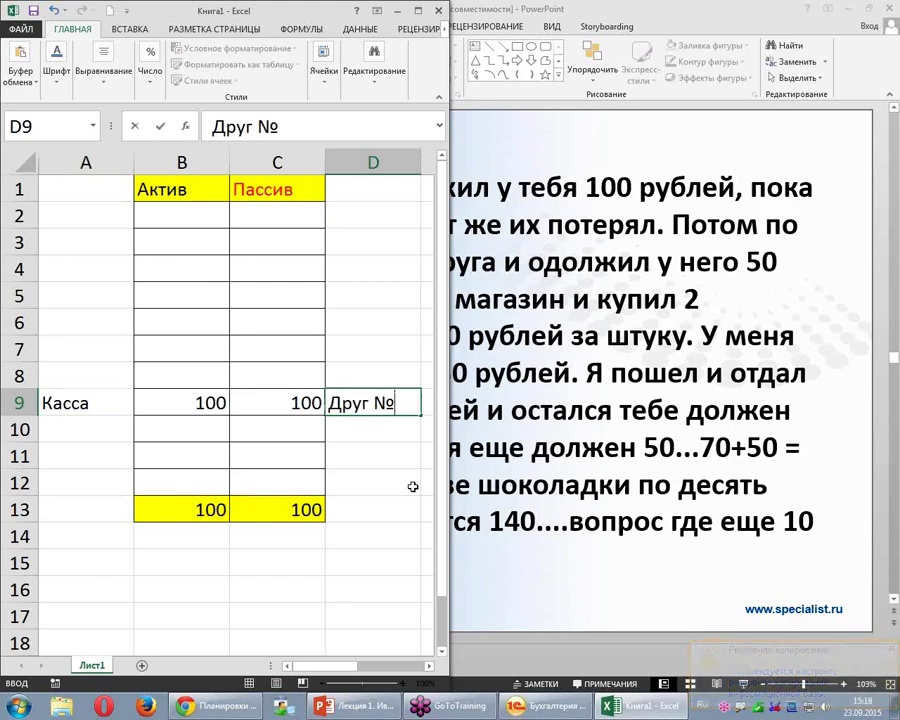
{"action": "type", "text": " 1"}
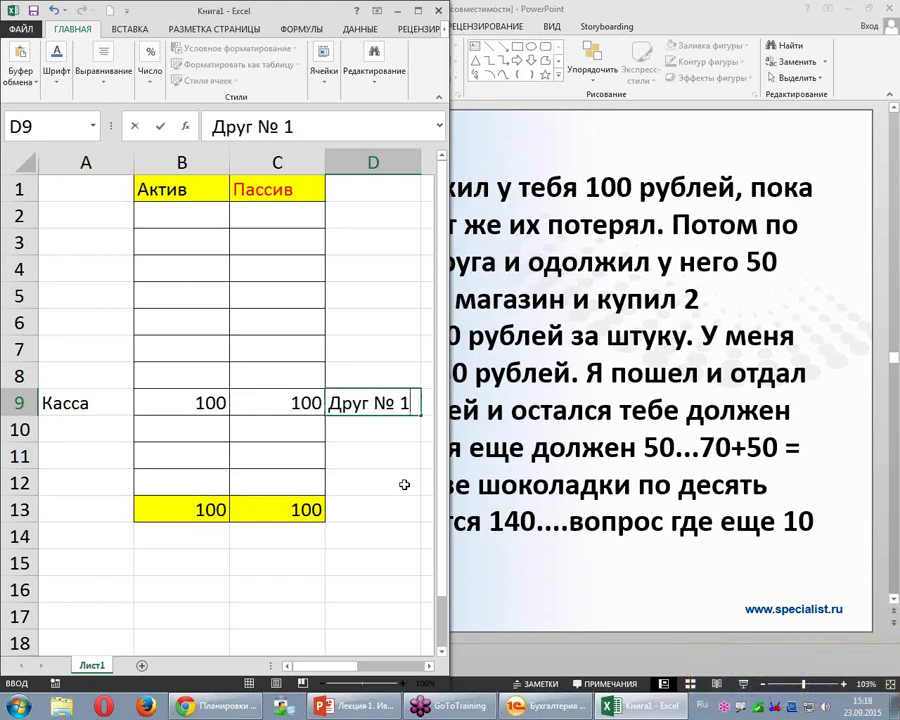
{"action": "left_click", "coordinate": [402, 484]}
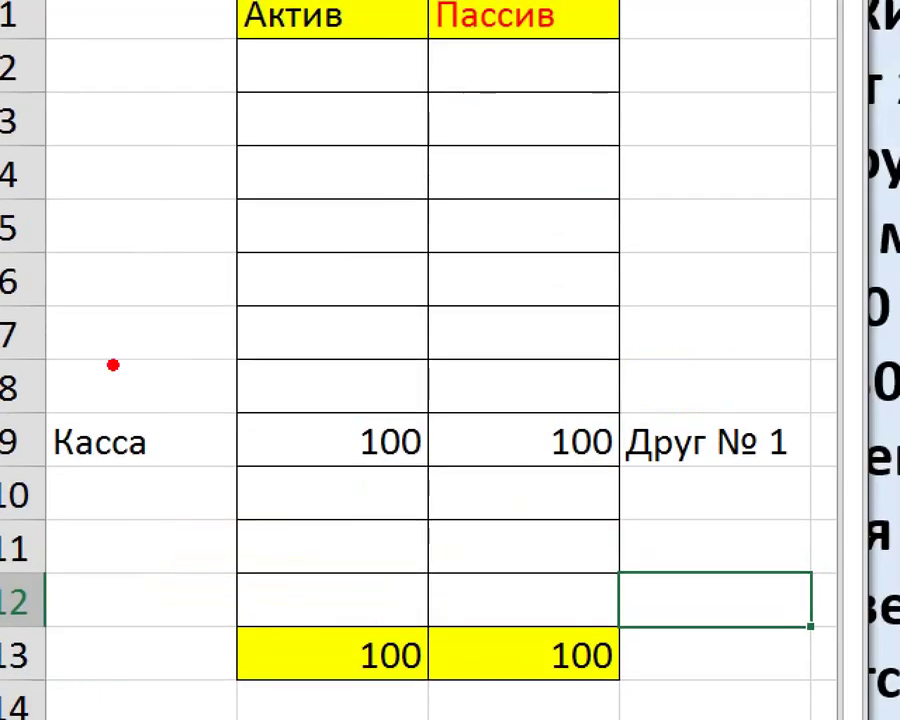
- Annotate the row 13 totals with a red not-equal sign, circle them, and clear the screen drawing
{"action": "left_click_drag", "start_coordinate": [442, 645], "coordinate": [510, 643]}
{"action": "left_click_drag", "start_coordinate": [445, 673], "coordinate": [512, 670]}
{"action": "left_click_drag", "start_coordinate": [510, 583], "coordinate": [452, 713]}
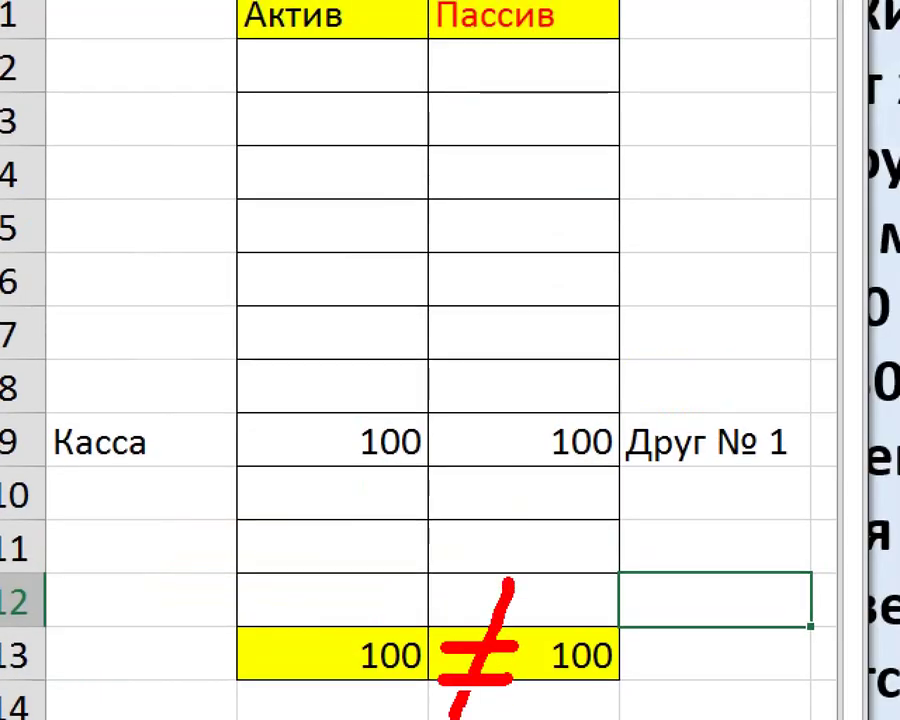
{"action": "mouse_move", "coordinate": [682, 626]}
{"action": "left_mouse_down"}
{"action": "mouse_move", "coordinate": [599, 587]}
{"action": "mouse_move", "coordinate": [605, 713]}
{"action": "mouse_move", "coordinate": [671, 624]}
{"action": "left_mouse_up"}
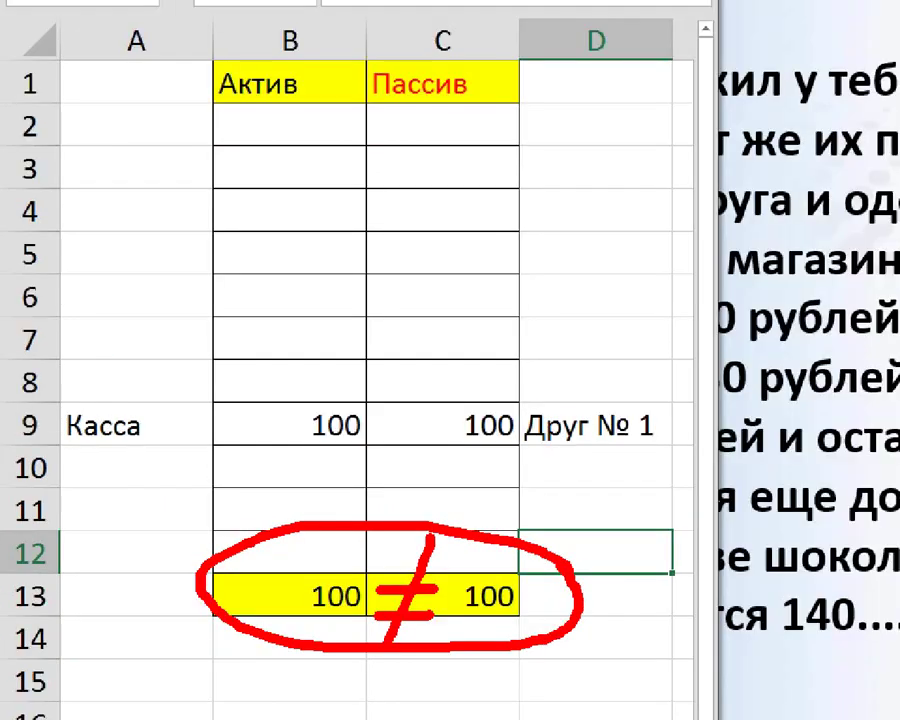
{"action": "key", "text": "Escape"}
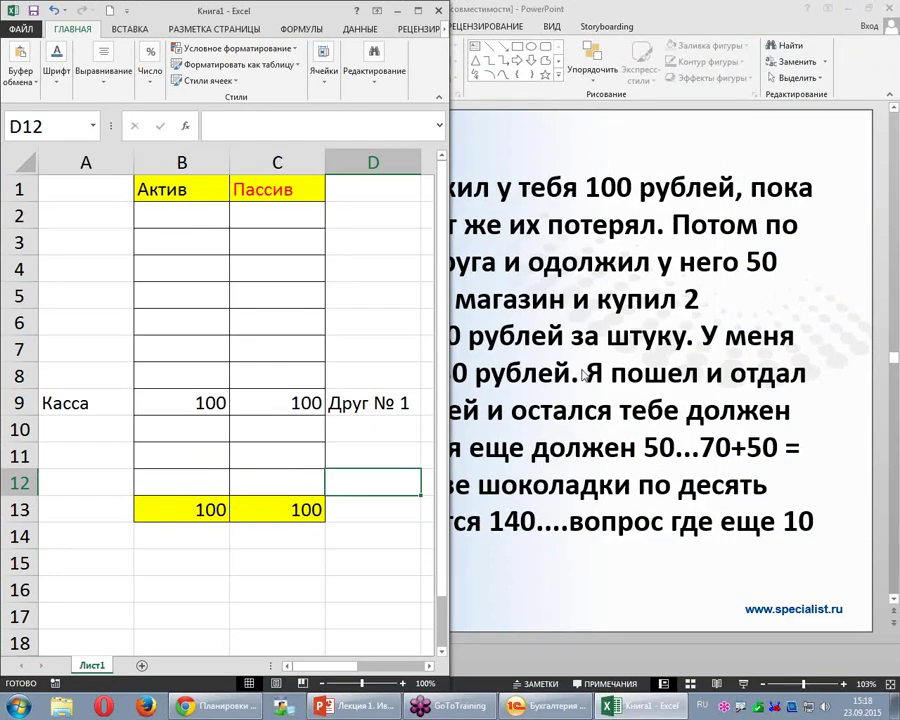
- Switch to PowerPoint and highlight the words "пока шел по улице тут же их потерял." in the slide's problem text
{"action": "left_click", "coordinate": [495, 218]}
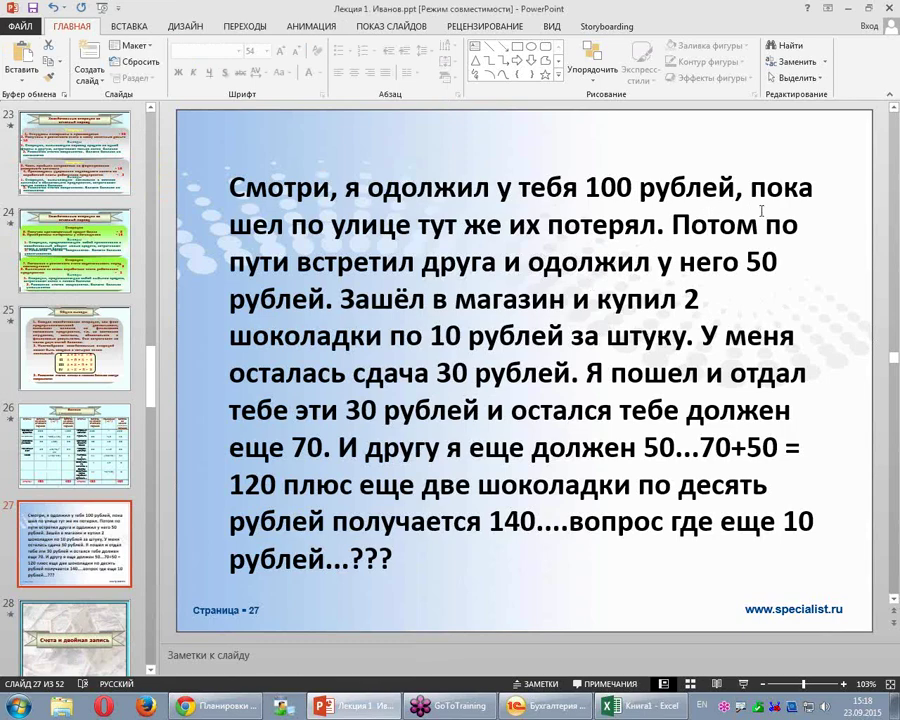
{"action": "left_click_drag", "start_coordinate": [758, 190], "coordinate": [663, 227]}
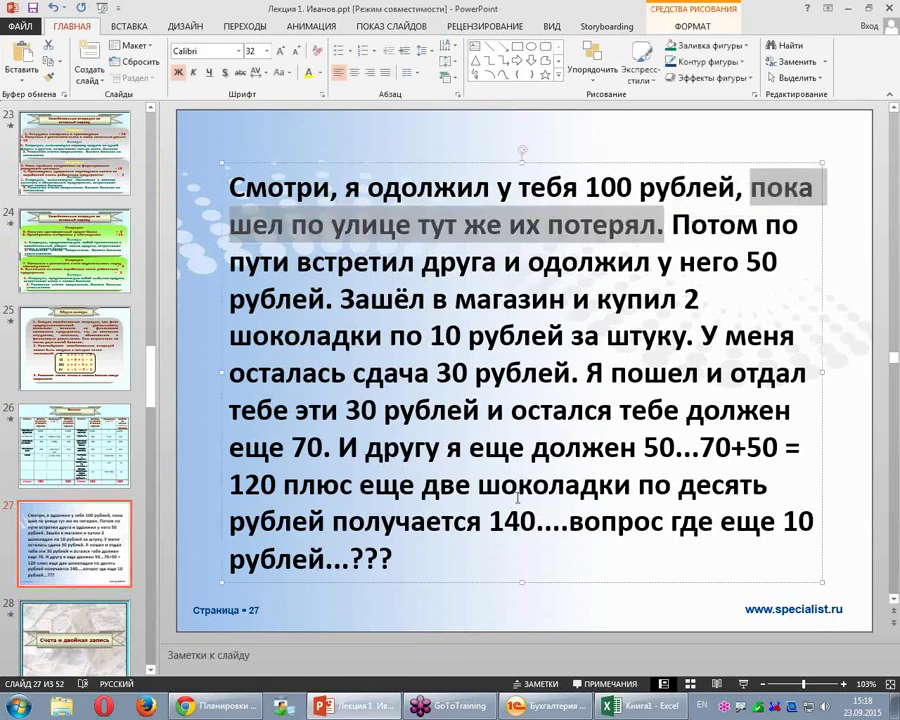
{"action": "left_click", "coordinate": [474, 546]}
{"action": "left_click", "coordinate": [393, 560]}
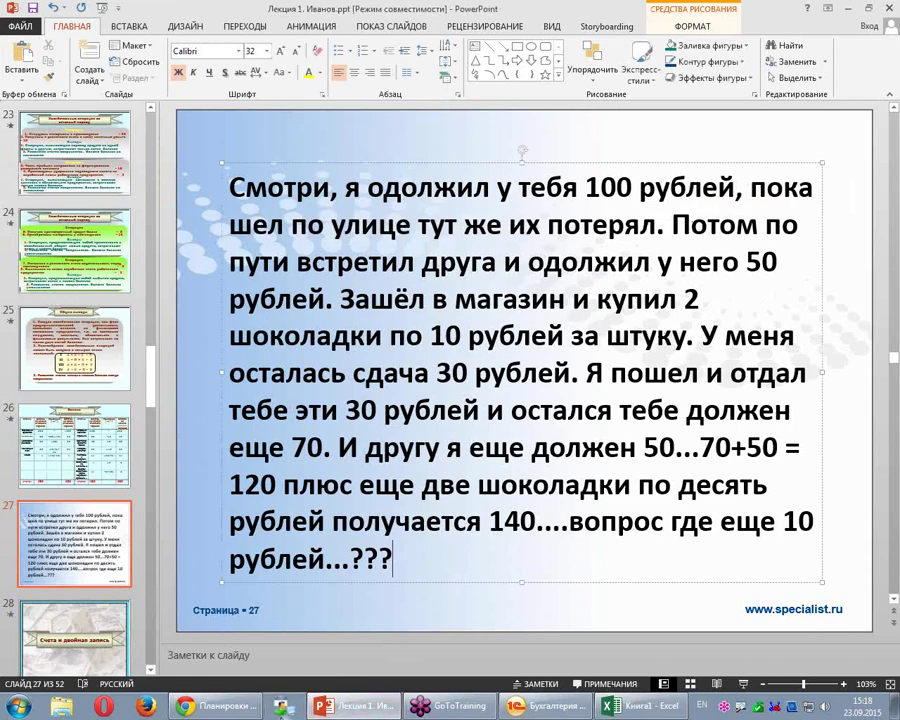
- Switch back to Excel, frame the 100 in B9 in red, and handwrite "+Расход" inside a circle around Актив
{"action": "key", "text": "alt+Tab"}
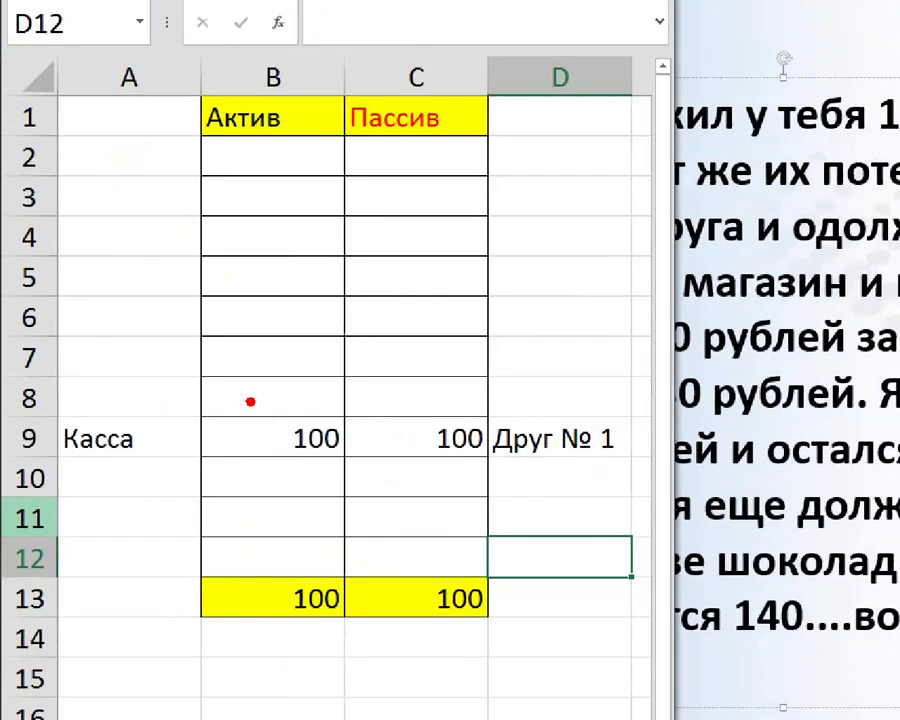
{"action": "left_click_drag", "start_coordinate": [243, 386], "coordinate": [392, 507]}
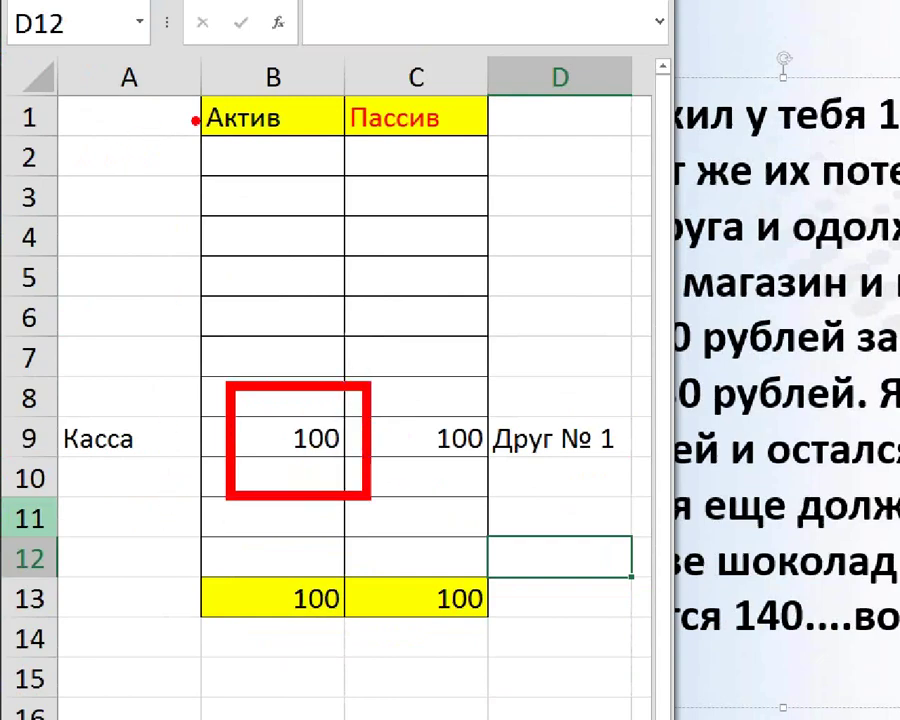
{"action": "mouse_move", "coordinate": [315, 62]}
{"action": "left_mouse_down"}
{"action": "mouse_move", "coordinate": [118, 218]}
{"action": "mouse_move", "coordinate": [330, 108]}
{"action": "mouse_move", "coordinate": [298, 57]}
{"action": "left_mouse_up"}
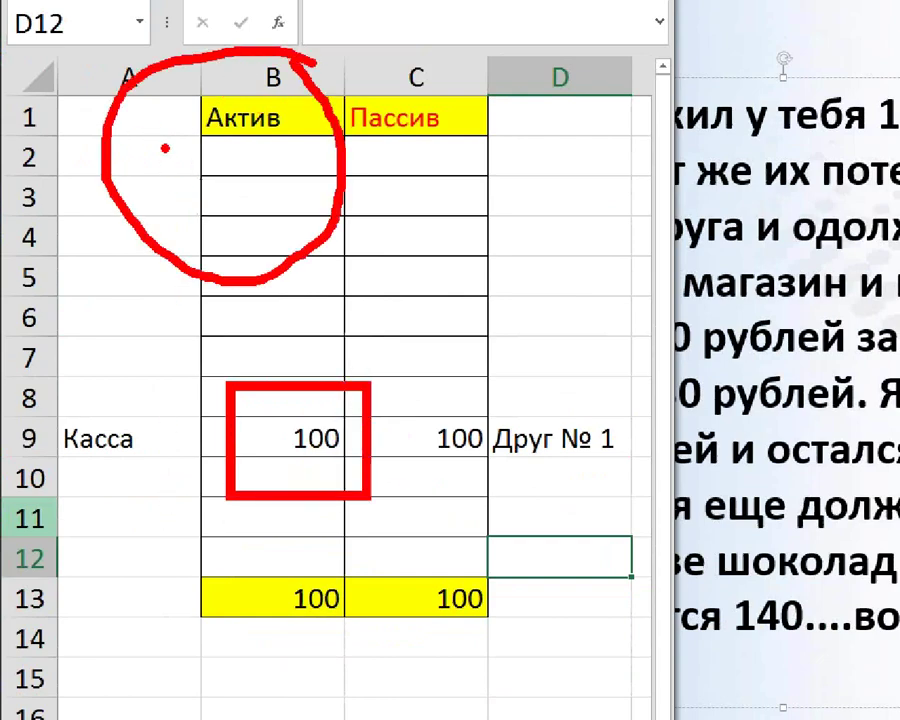
{"action": "left_click_drag", "start_coordinate": [165, 150], "coordinate": [165, 195]}
{"action": "mouse_move", "coordinate": [140, 174]}
{"action": "left_mouse_down"}
{"action": "mouse_move", "coordinate": [200, 173]}
{"action": "mouse_move", "coordinate": [196, 208]}
{"action": "mouse_move", "coordinate": [198, 186]}
{"action": "mouse_move", "coordinate": [238, 208]}
{"action": "mouse_move", "coordinate": [330, 210]}
{"action": "left_mouse_up"}
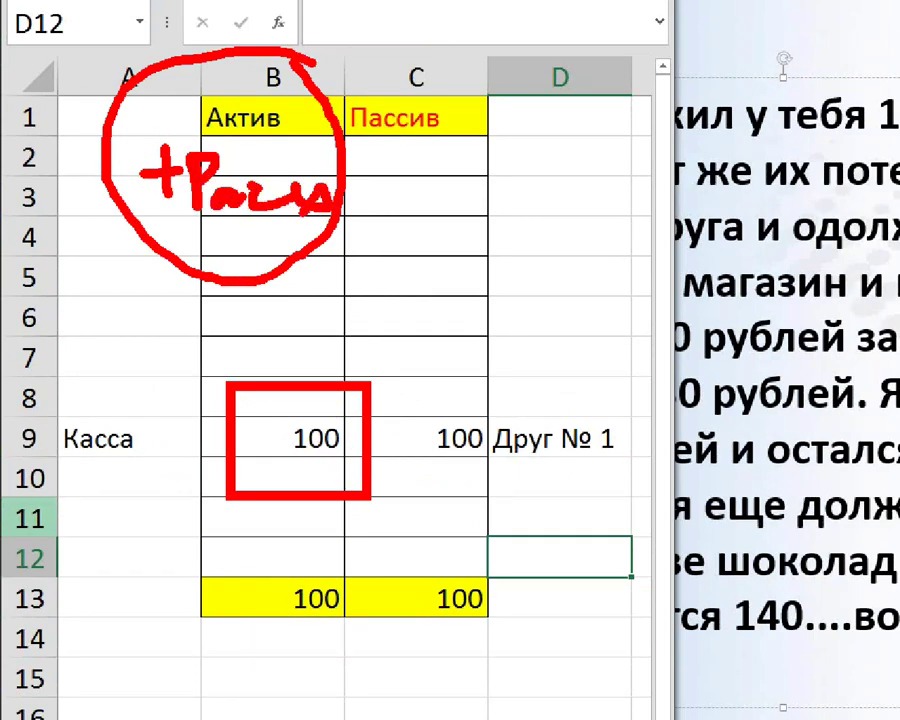
- Handwrite "= К+О + Дох" beside Пассив, circle the whole balance equation, and clear the screen drawing
{"action": "left_click_drag", "start_coordinate": [350, 158], "coordinate": [392, 155]}
{"action": "left_click_drag", "start_coordinate": [352, 174], "coordinate": [395, 172]}
{"action": "left_click_drag", "start_coordinate": [463, 100], "coordinate": [465, 156]}
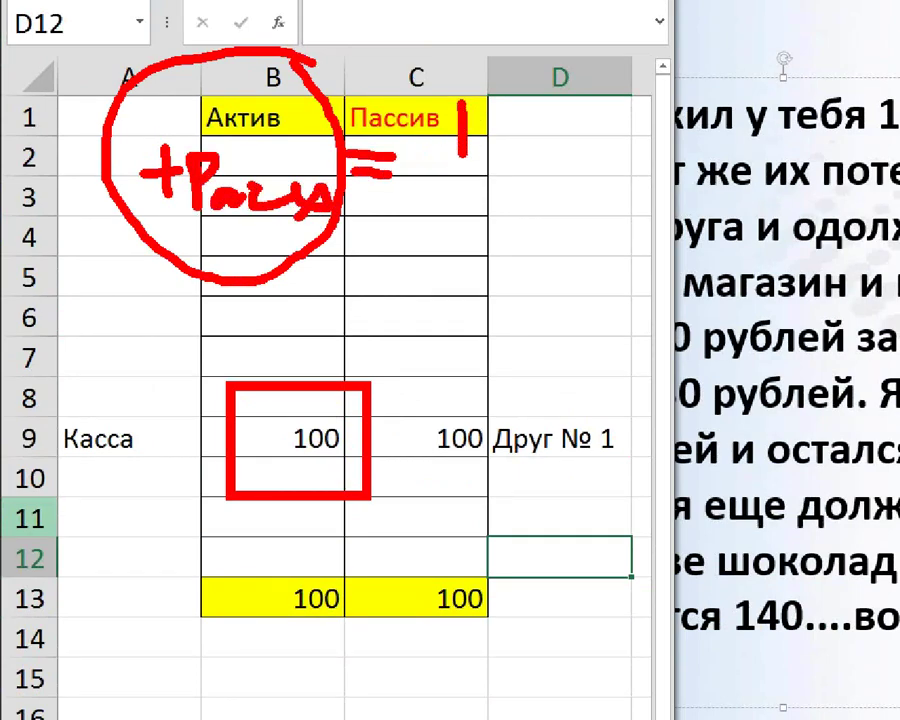
{"action": "left_click", "coordinate": [513, 141]}
{"action": "mouse_move", "coordinate": [497, 100]}
{"action": "left_mouse_down"}
{"action": "mouse_move", "coordinate": [500, 155]}
{"action": "mouse_move", "coordinate": [545, 138]}
{"action": "left_mouse_up"}
{"action": "left_click_drag", "start_coordinate": [523, 120], "coordinate": [524, 160]}
{"action": "left_click_drag", "start_coordinate": [560, 112], "coordinate": [560, 155]}
{"action": "left_click_drag", "start_coordinate": [560, 112], "coordinate": [560, 155]}
{"action": "left_click_drag", "start_coordinate": [512, 195], "coordinate": [565, 185]}
{"action": "left_click_drag", "start_coordinate": [526, 180], "coordinate": [528, 206]}
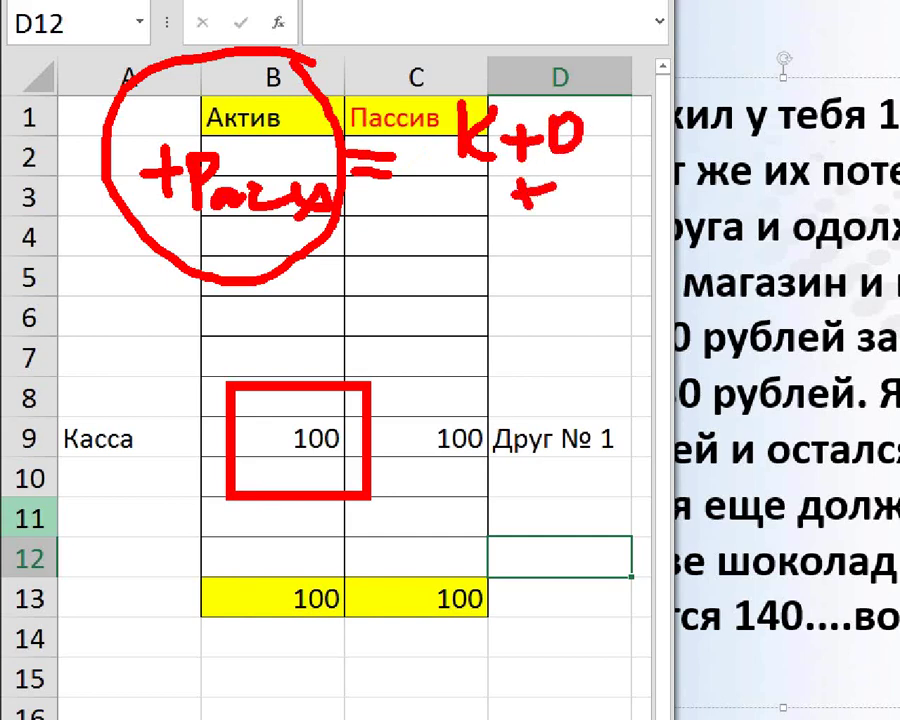
{"action": "mouse_move", "coordinate": [472, 226]}
{"action": "left_mouse_down"}
{"action": "mouse_move", "coordinate": [460, 248]}
{"action": "mouse_move", "coordinate": [482, 214]}
{"action": "left_mouse_up"}
{"action": "mouse_move", "coordinate": [488, 212]}
{"action": "left_mouse_down"}
{"action": "mouse_move", "coordinate": [500, 250]}
{"action": "mouse_move", "coordinate": [578, 248]}
{"action": "left_mouse_up"}
{"action": "mouse_move", "coordinate": [250, 292]}
{"action": "left_mouse_down"}
{"action": "mouse_move", "coordinate": [225, 40]}
{"action": "mouse_move", "coordinate": [85, 145]}
{"action": "left_mouse_up"}
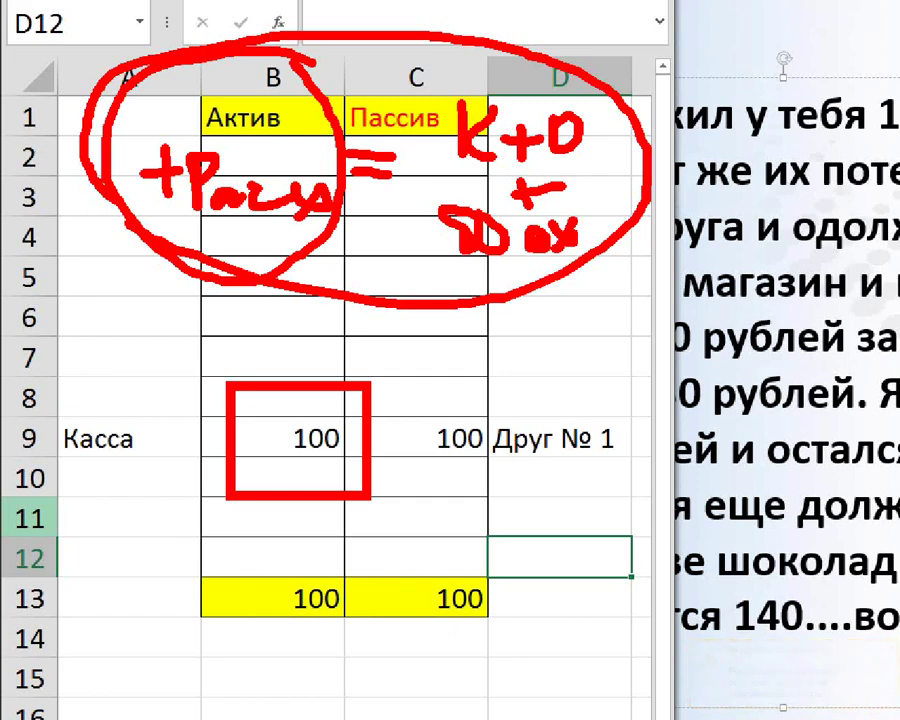
{"action": "key", "text": "Escape"}
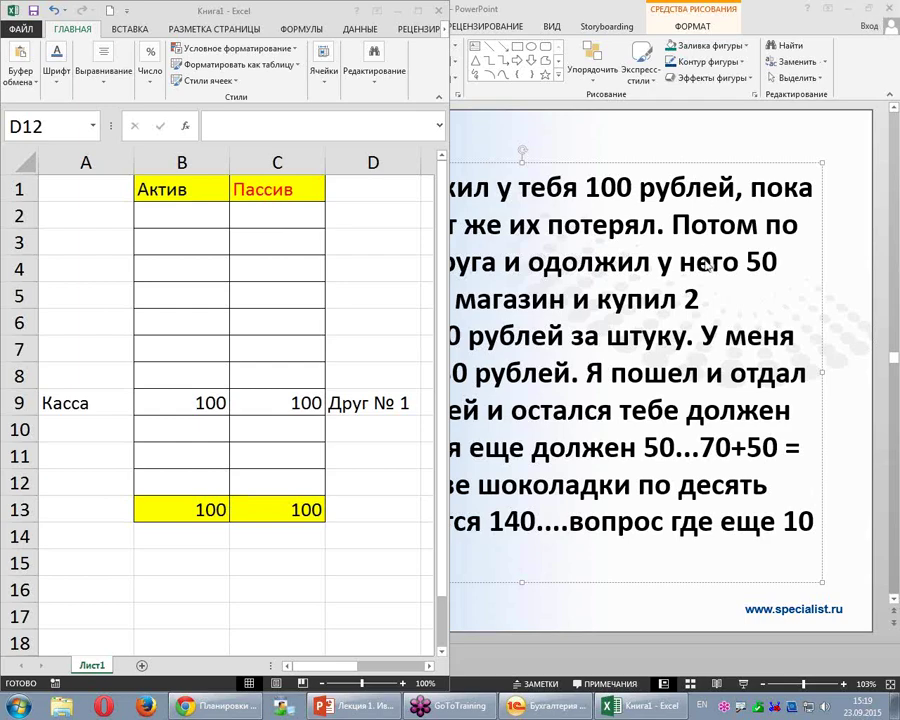
- Change the Касса amount in B9 to the formula =100-100
{"action": "left_click", "coordinate": [170, 403]}
{"action": "left_click", "coordinate": [170, 403]}
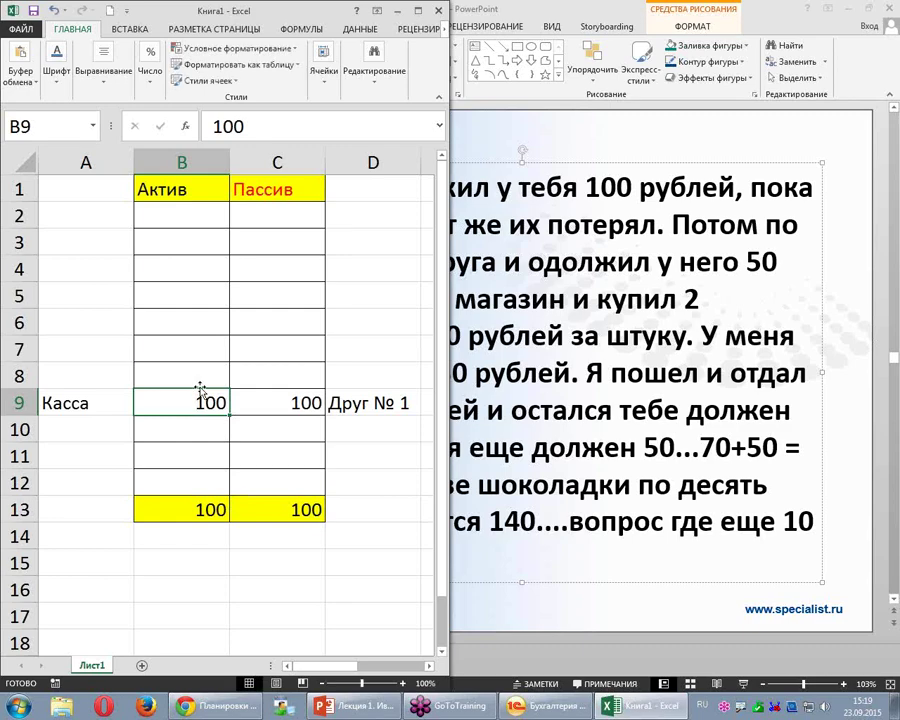
{"action": "double_click", "coordinate": [198, 403]}
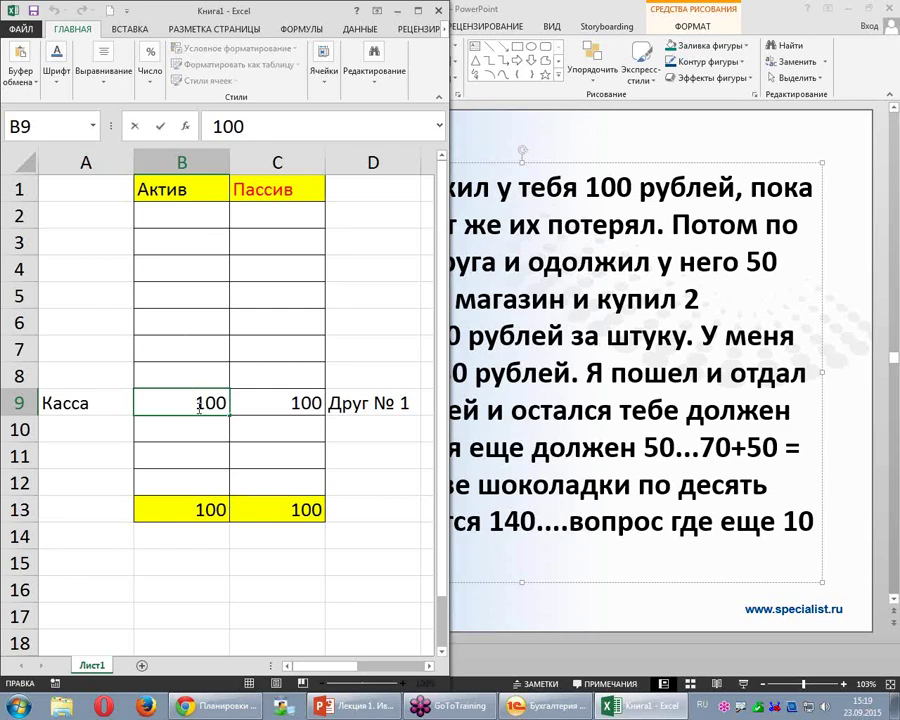
{"action": "type", "text": "=100"}
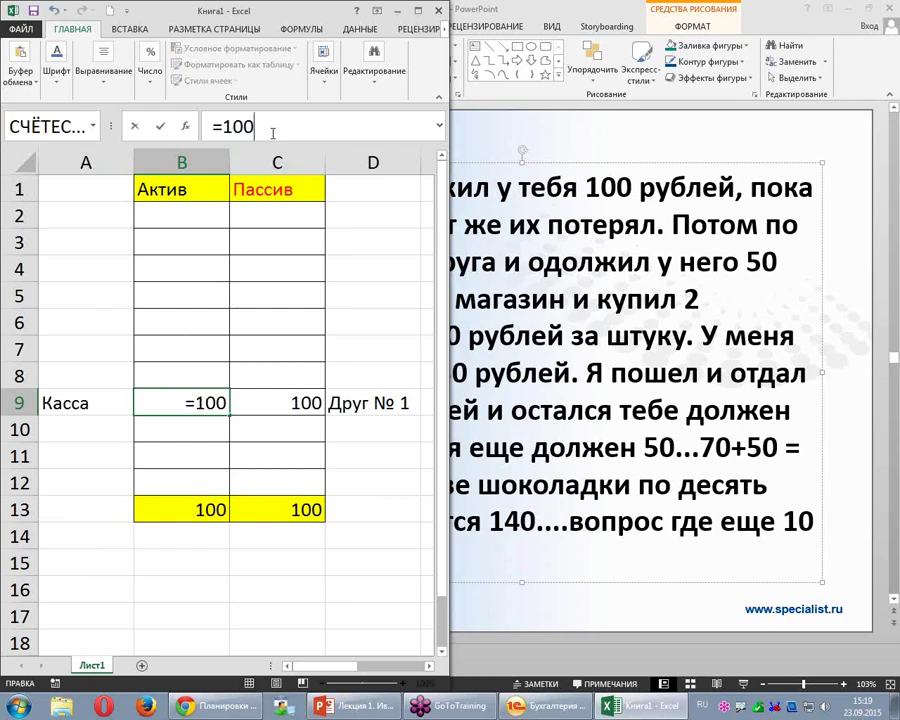
{"action": "type", "text": "-100"}
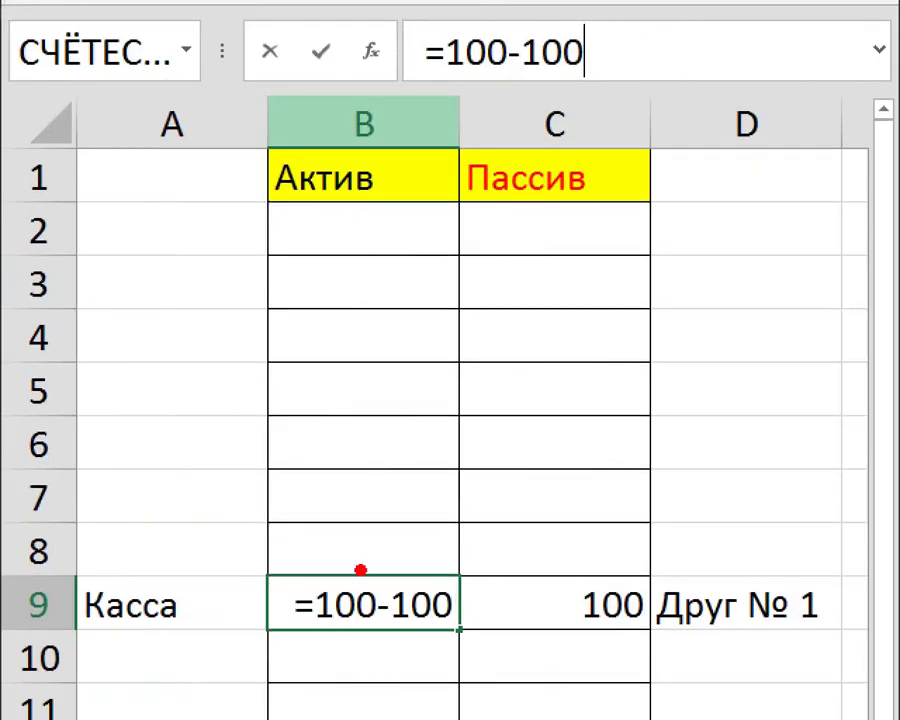
- Frame the -100 part of the B9 formula in red and draw a down arrow and a crossed up arrow under Актив
{"action": "left_click_drag", "start_coordinate": [178, 384], "coordinate": [251, 432]}
{"action": "mouse_move", "coordinate": [490, 10]}
{"action": "left_mouse_down"}
{"action": "mouse_move", "coordinate": [528, 62]}
{"action": "mouse_move", "coordinate": [628, 92]}
{"action": "left_mouse_up"}
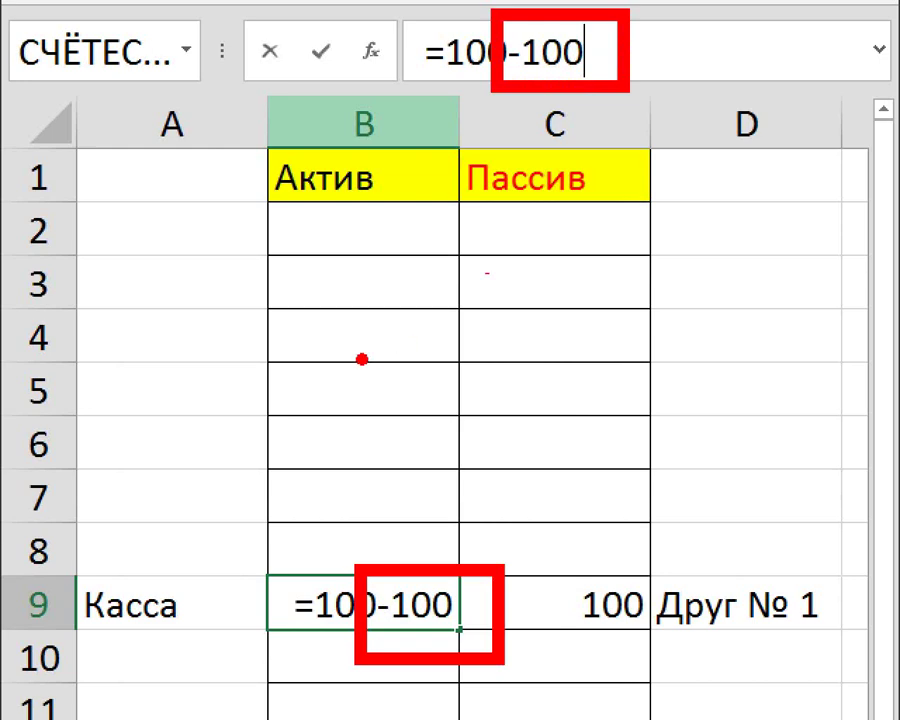
{"action": "left_click_drag", "start_coordinate": [305, 236], "coordinate": [316, 372]}
{"action": "left_click_drag", "start_coordinate": [292, 322], "coordinate": [316, 372]}
{"action": "left_click_drag", "start_coordinate": [345, 312], "coordinate": [316, 372]}
{"action": "left_click_drag", "start_coordinate": [380, 360], "coordinate": [392, 252]}
{"action": "left_click_drag", "start_coordinate": [392, 252], "coordinate": [425, 325]}
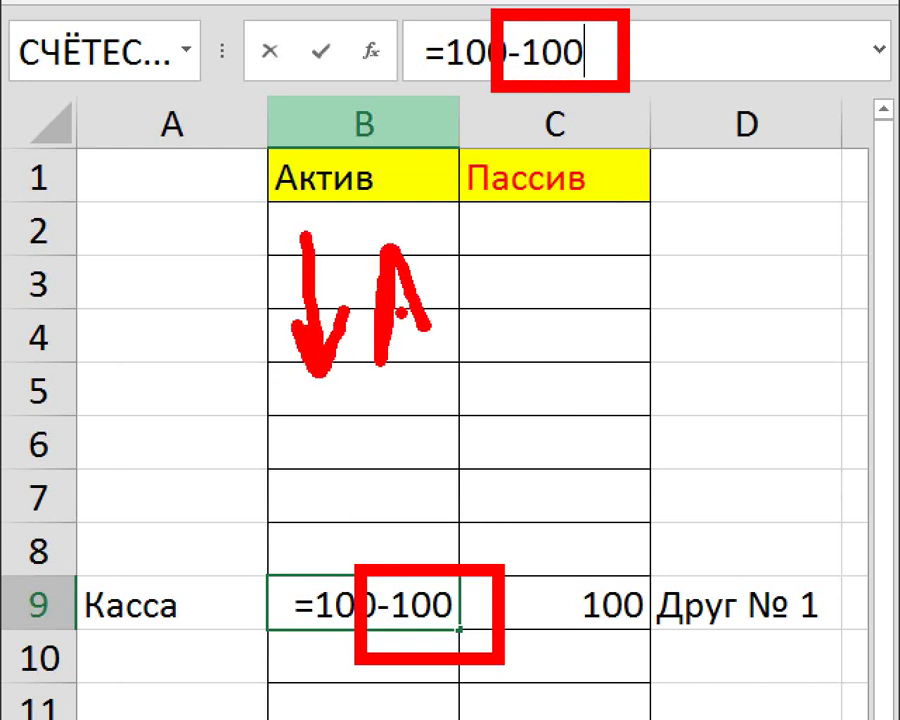
{"action": "left_click_drag", "start_coordinate": [355, 300], "coordinate": [435, 298]}
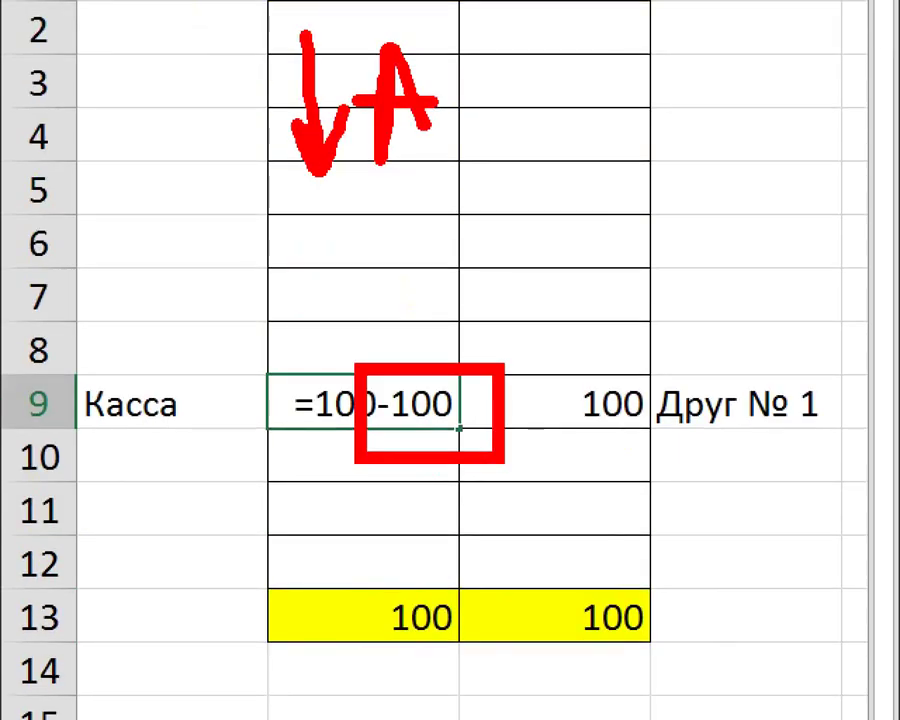
- Commit the Касса formula in B9 and add an expense entry in row 11: "Пр. расход" in A11 and =100 in B11
{"action": "key", "text": "Return"}
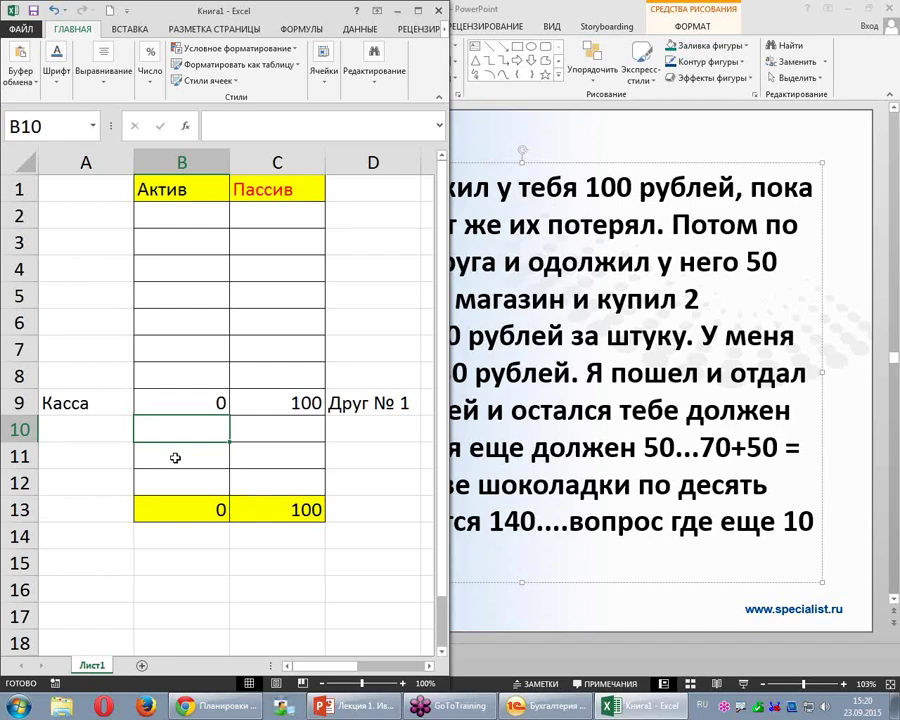
{"action": "left_click", "coordinate": [130, 444]}
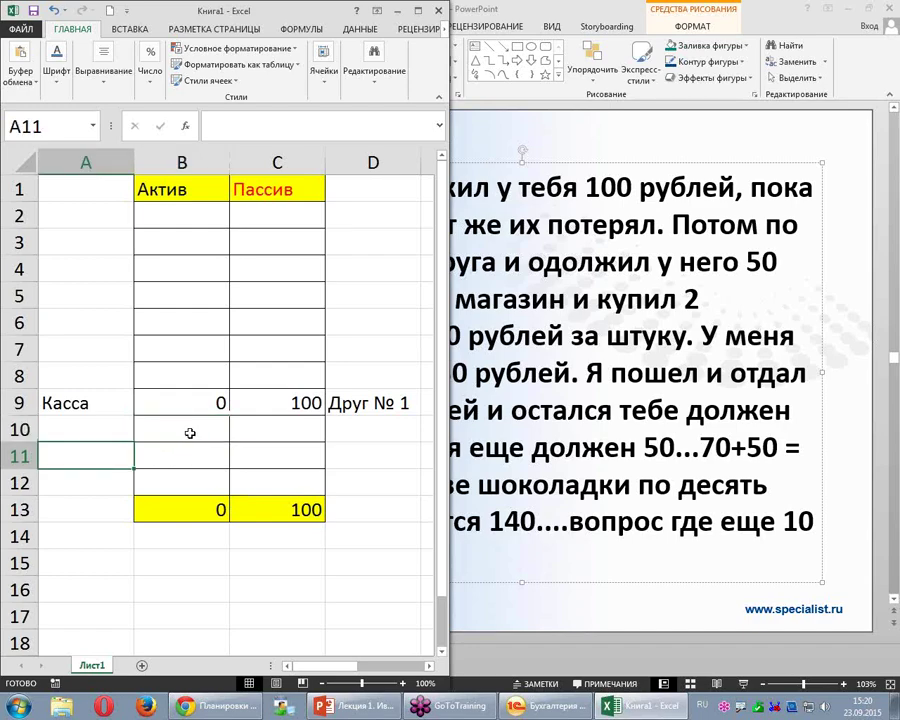
{"action": "type", "text": "Пр. расход"}
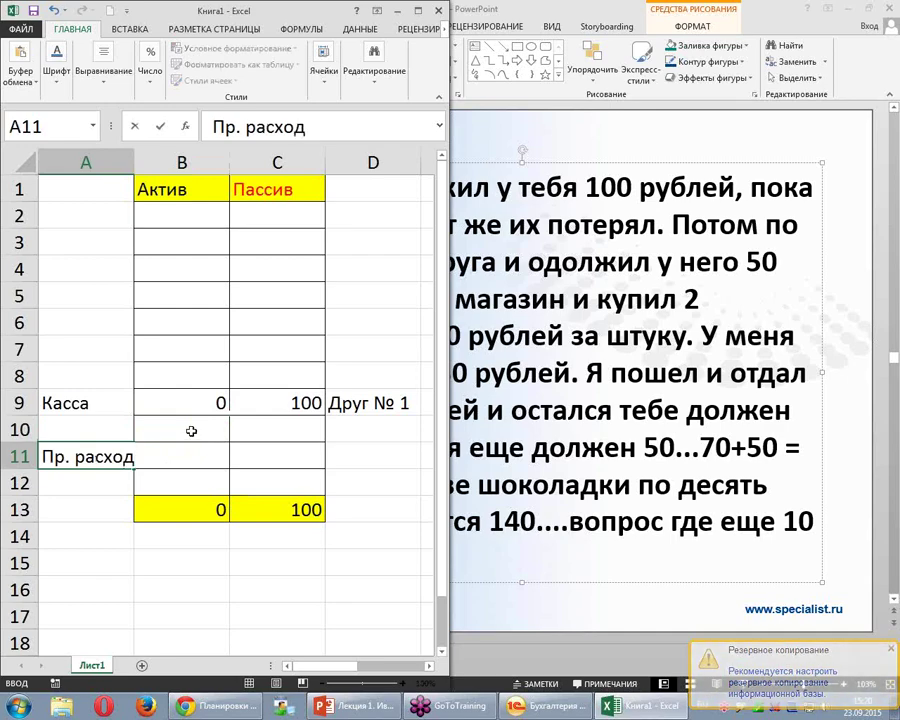
{"action": "left_click", "coordinate": [206, 470]}
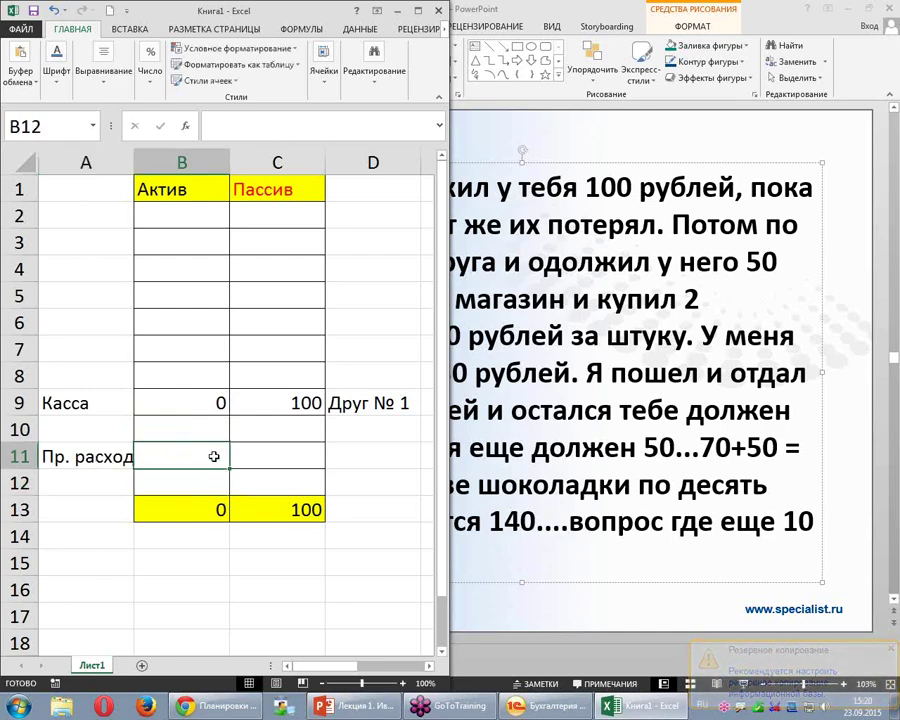
{"action": "left_click", "coordinate": [208, 455]}
{"action": "type", "text": "=100"}
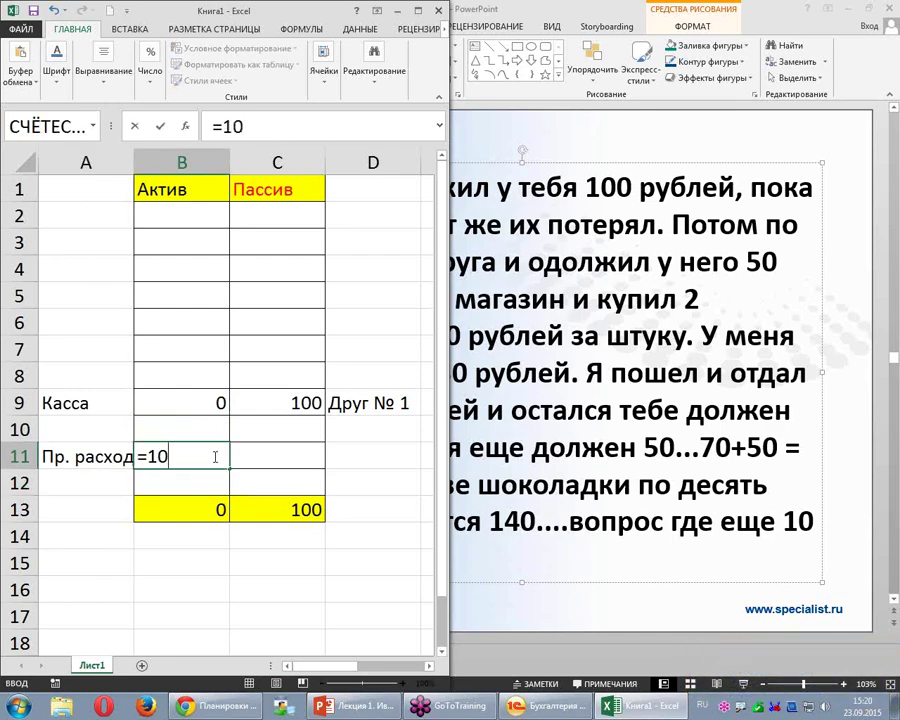
{"action": "left_click", "coordinate": [297, 480]}
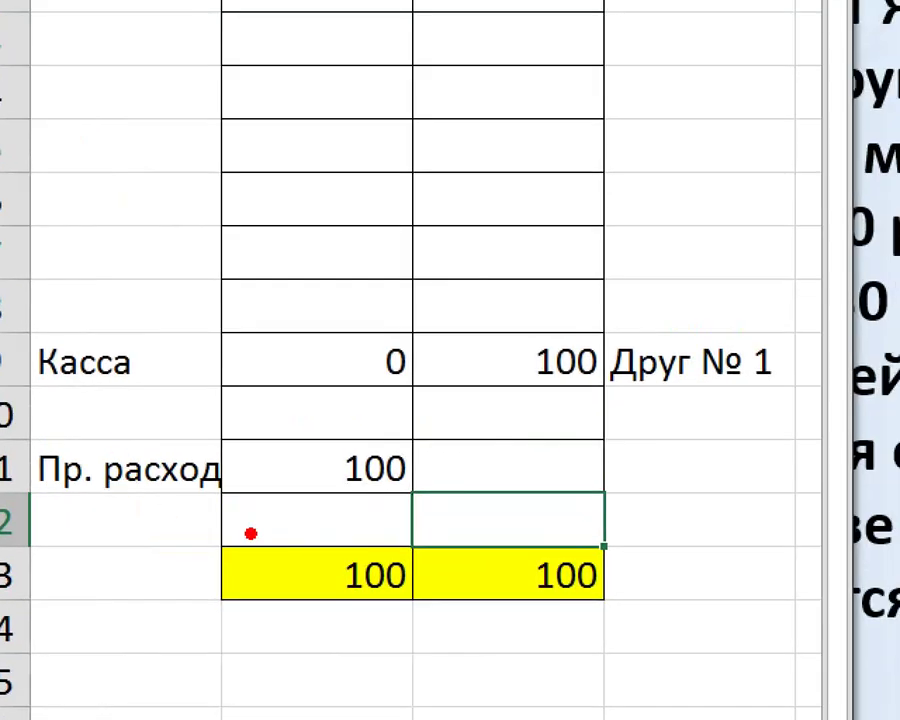
- Handwrite -100 above the Касса amount and a plus sign beside the Пр. расход amount, and circle both in red
{"action": "mouse_move", "coordinate": [226, 265]}
{"action": "left_mouse_down"}
{"action": "mouse_move", "coordinate": [305, 266]}
{"action": "mouse_move", "coordinate": [279, 354]}
{"action": "left_mouse_up"}
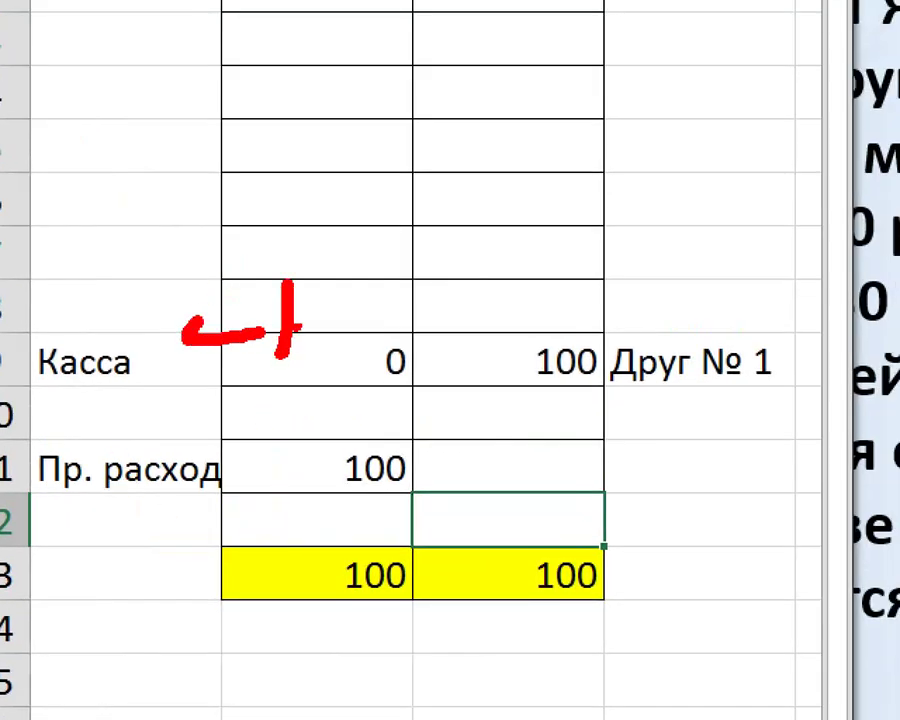
{"action": "left_click_drag", "start_coordinate": [318, 292], "coordinate": [310, 296]}
{"action": "left_click_drag", "start_coordinate": [366, 292], "coordinate": [356, 296]}
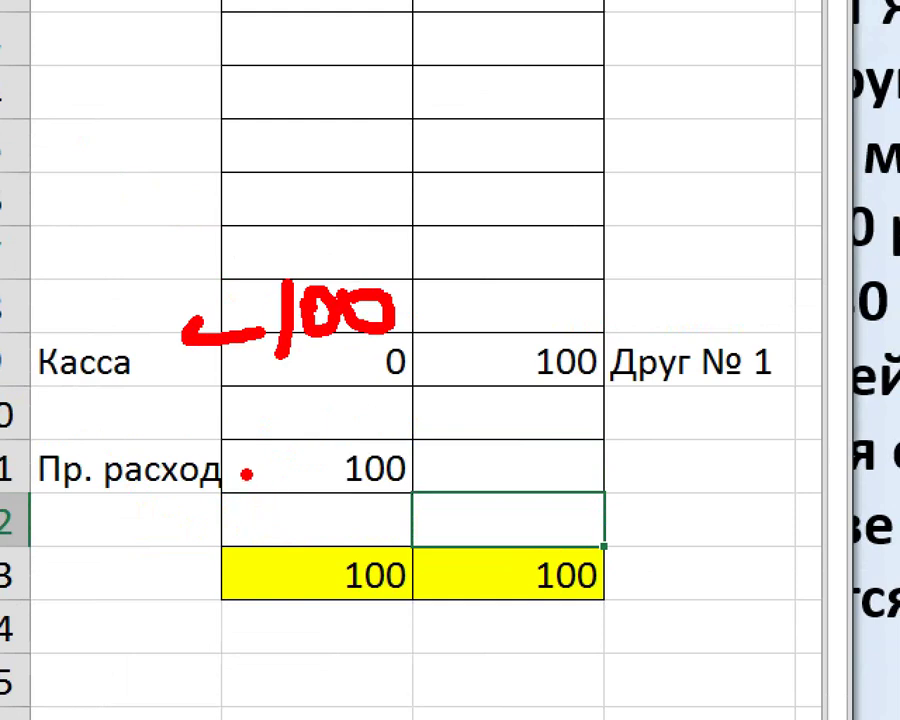
{"action": "mouse_move", "coordinate": [247, 440]}
{"action": "left_mouse_down"}
{"action": "mouse_move", "coordinate": [242, 482]}
{"action": "mouse_move", "coordinate": [272, 460]}
{"action": "left_mouse_up"}
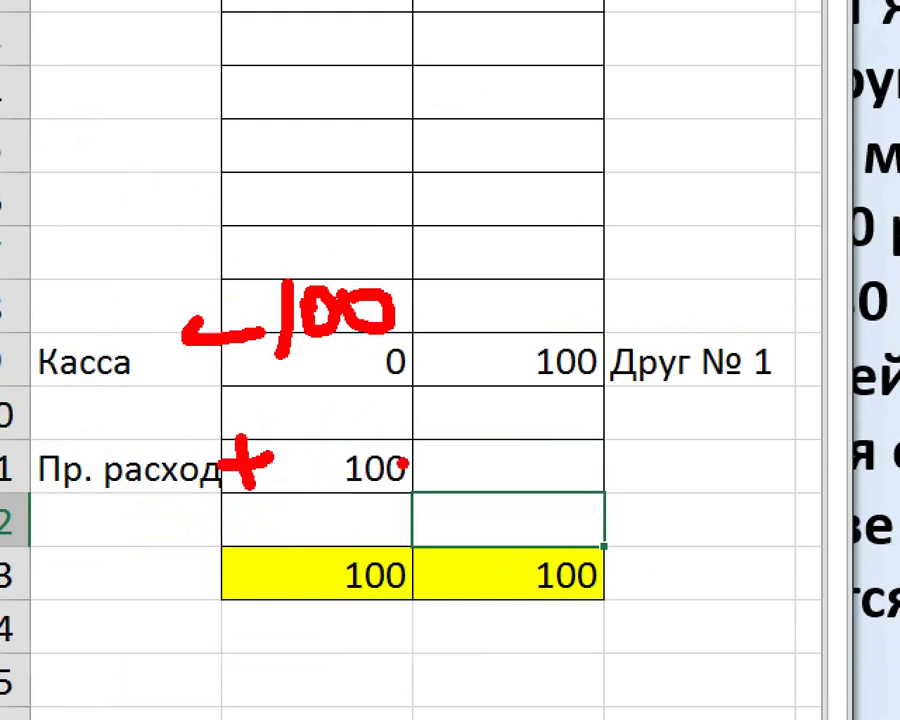
{"action": "mouse_move", "coordinate": [445, 432]}
{"action": "left_mouse_down"}
{"action": "mouse_move", "coordinate": [212, 492]}
{"action": "mouse_move", "coordinate": [414, 436]}
{"action": "left_mouse_up"}
{"action": "mouse_move", "coordinate": [130, 338]}
{"action": "left_mouse_down"}
{"action": "mouse_move", "coordinate": [335, 370]}
{"action": "mouse_move", "coordinate": [114, 360]}
{"action": "mouse_move", "coordinate": [150, 372]}
{"action": "left_mouse_up"}
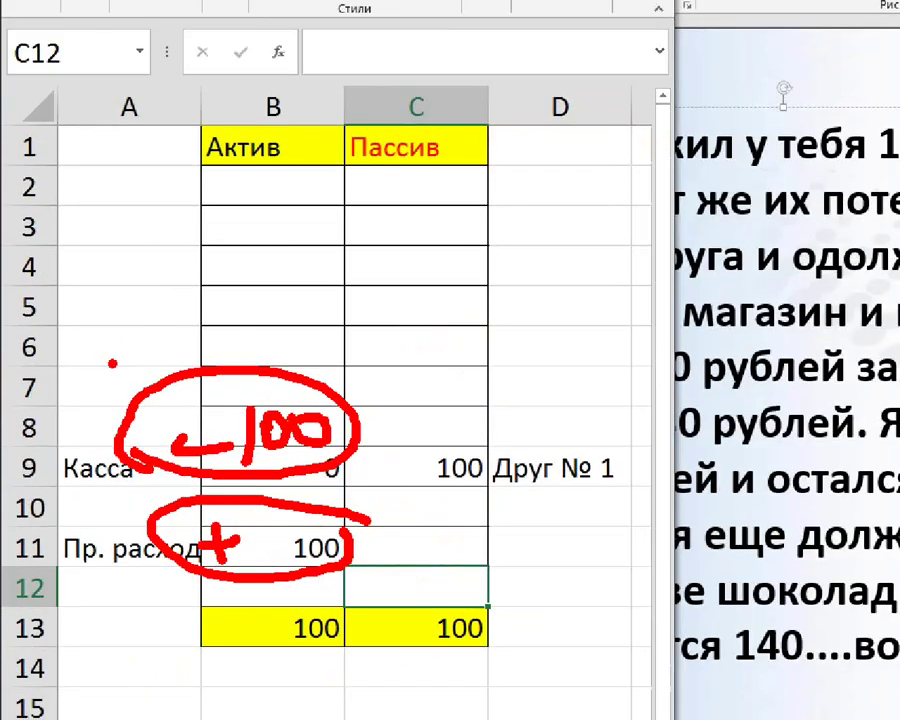
- Circle Актив with up and down arrows beneath it, draw an equals sign between the row 13 totals, and clear the screen drawing
{"action": "mouse_move", "coordinate": [181, 167]}
{"action": "left_mouse_down"}
{"action": "mouse_move", "coordinate": [315, 207]}
{"action": "mouse_move", "coordinate": [190, 162]}
{"action": "left_mouse_up"}
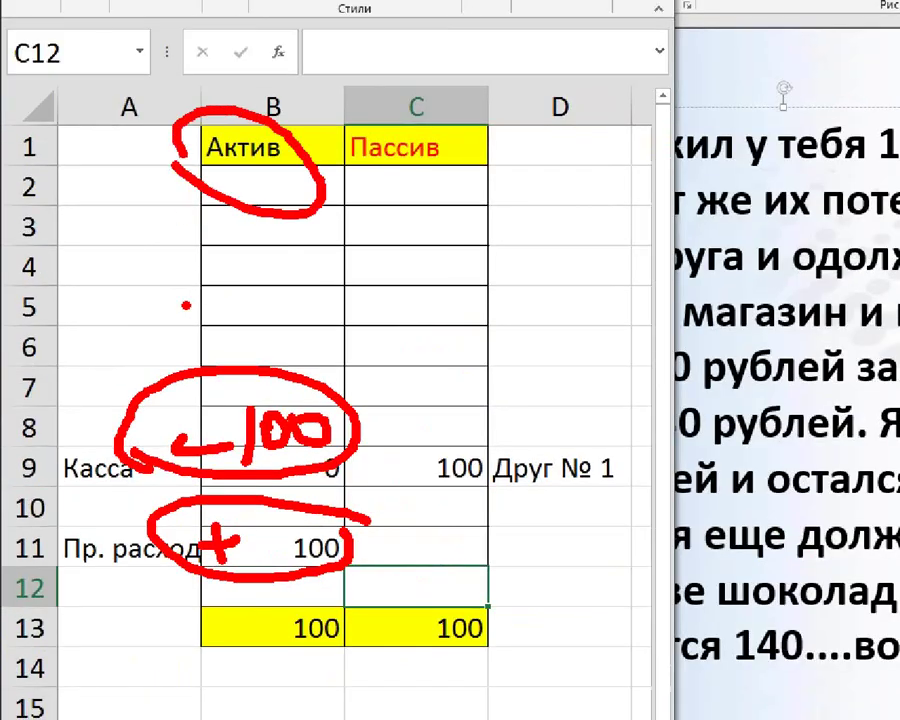
{"action": "left_click_drag", "start_coordinate": [176, 255], "coordinate": [180, 350]}
{"action": "left_click_drag", "start_coordinate": [152, 295], "coordinate": [198, 292]}
{"action": "mouse_move", "coordinate": [252, 255]}
{"action": "left_mouse_down"}
{"action": "mouse_move", "coordinate": [252, 328]}
{"action": "mouse_move", "coordinate": [274, 293]}
{"action": "left_mouse_up"}
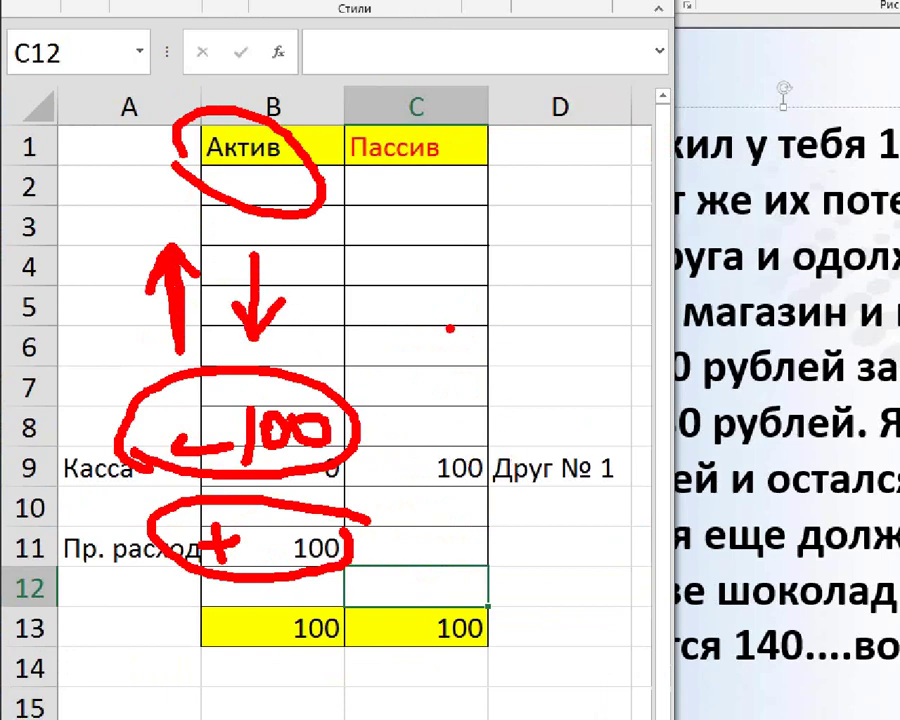
{"action": "mouse_move", "coordinate": [354, 614]}
{"action": "left_mouse_down"}
{"action": "mouse_move", "coordinate": [401, 615]}
{"action": "mouse_move", "coordinate": [394, 636]}
{"action": "left_mouse_up"}
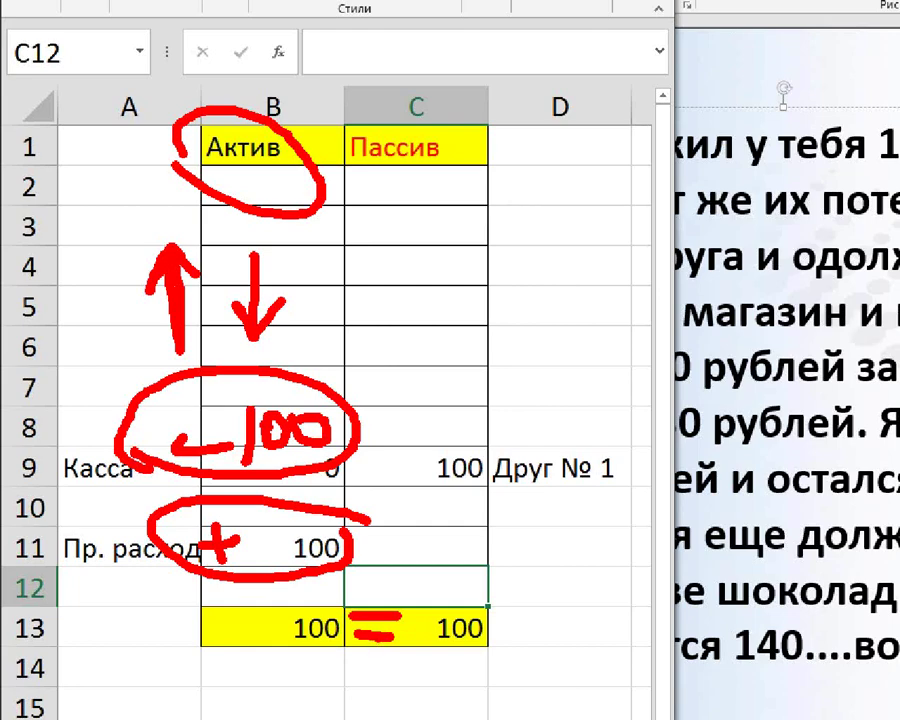
{"action": "left_click_drag", "start_coordinate": [354, 620], "coordinate": [398, 630]}
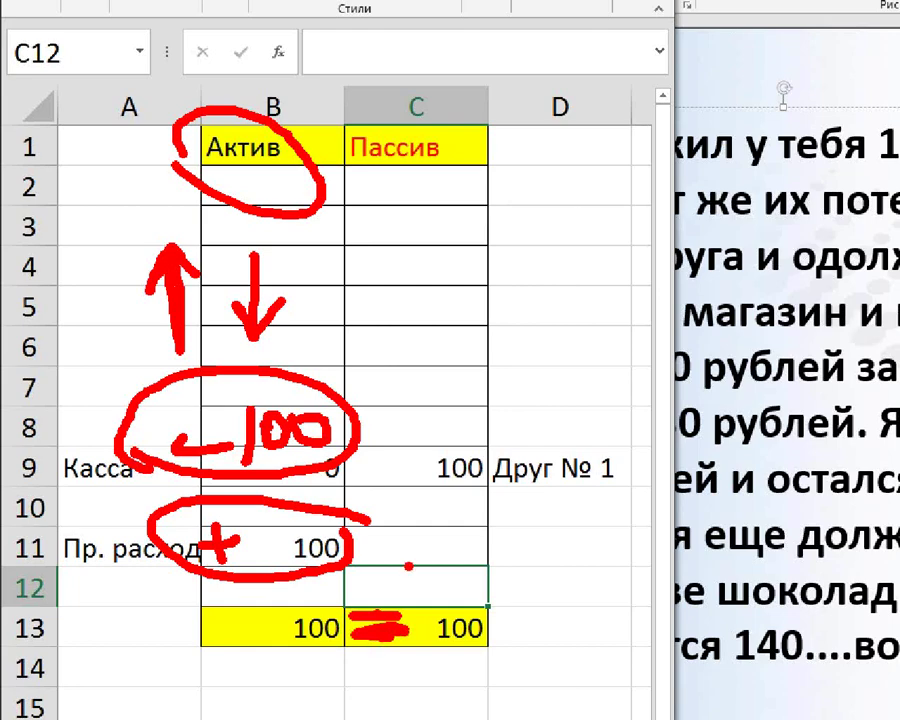
{"action": "key", "text": "Escape"}
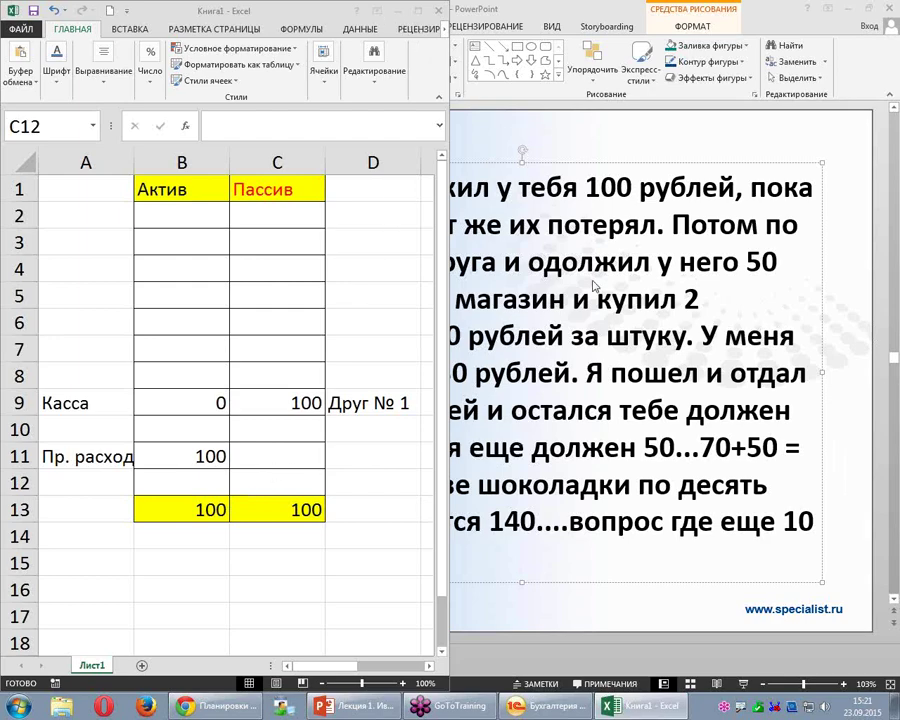
- Switch to the PowerPoint slide and highlight the sentence on losing 100 rubles, followed by the sentence on borrowing 50 rubles from a friend
{"action": "left_click", "coordinate": [631, 317]}
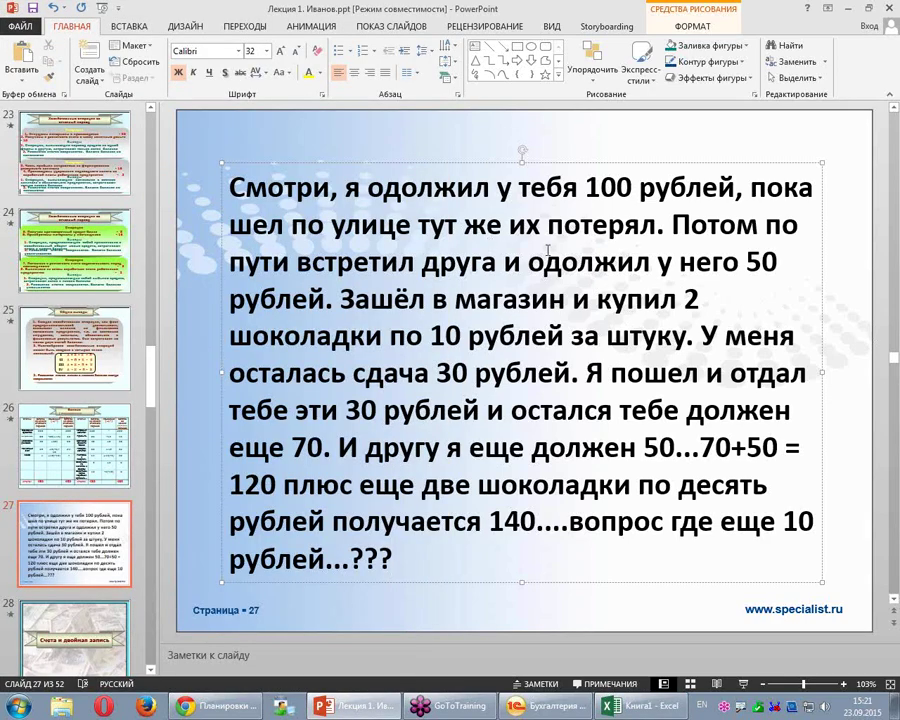
{"action": "left_click_drag", "start_coordinate": [664, 221], "coordinate": [297, 174]}
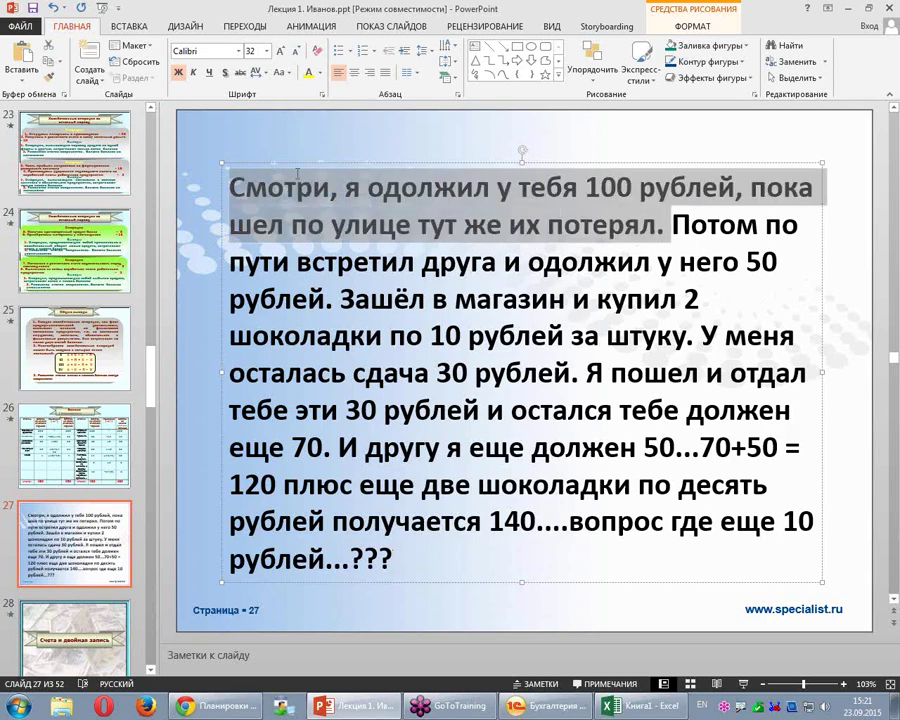
{"action": "left_click", "coordinate": [678, 226]}
{"action": "left_click_drag", "start_coordinate": [678, 224], "coordinate": [334, 299]}
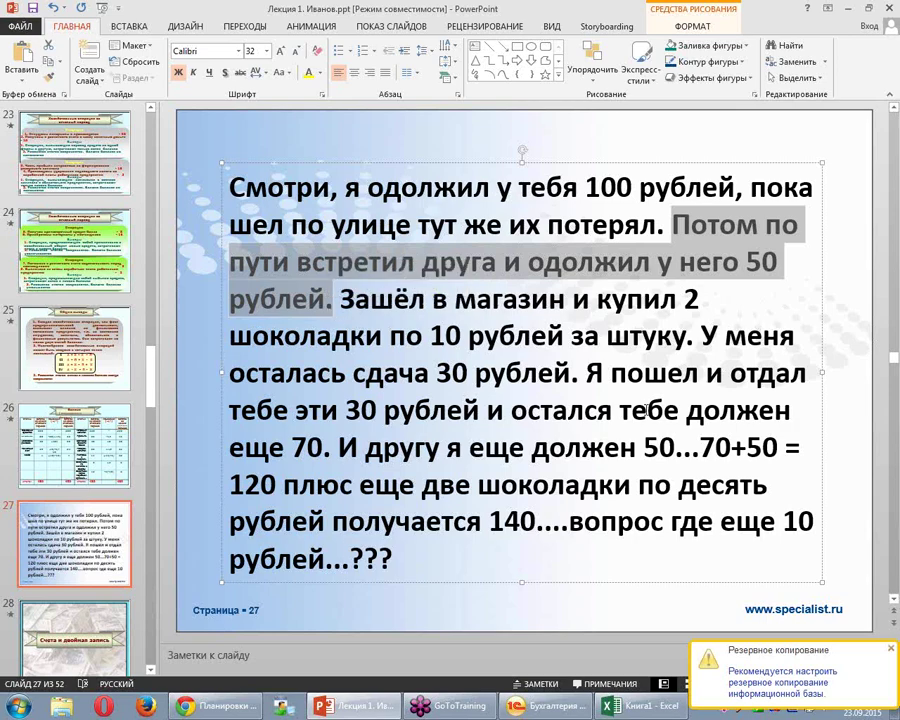
- Switch to Excel and extend the Друг № 1 label from D9 into D10 as "Друг № 2"
{"action": "left_click", "coordinate": [627, 707]}
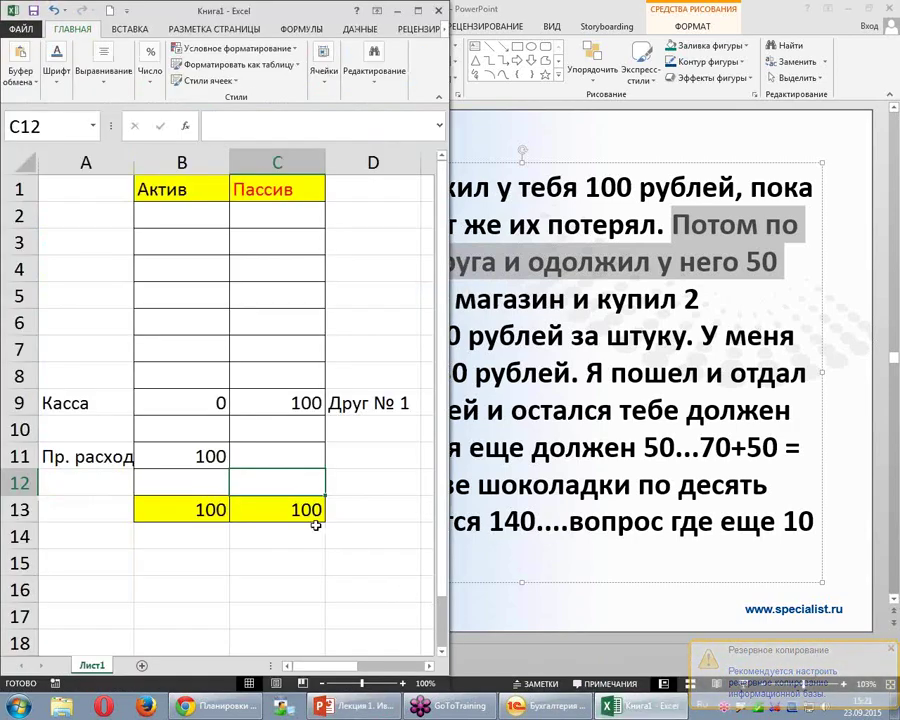
{"action": "left_click", "coordinate": [353, 433]}
{"action": "left_click", "coordinate": [410, 402]}
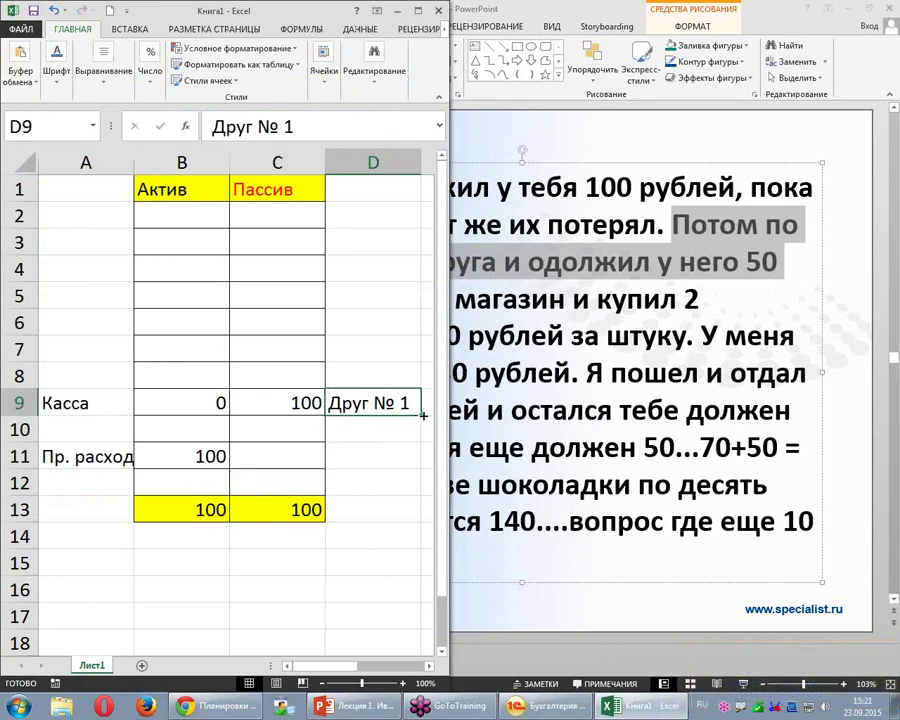
{"action": "left_click_drag", "start_coordinate": [416, 424], "coordinate": [412, 432]}
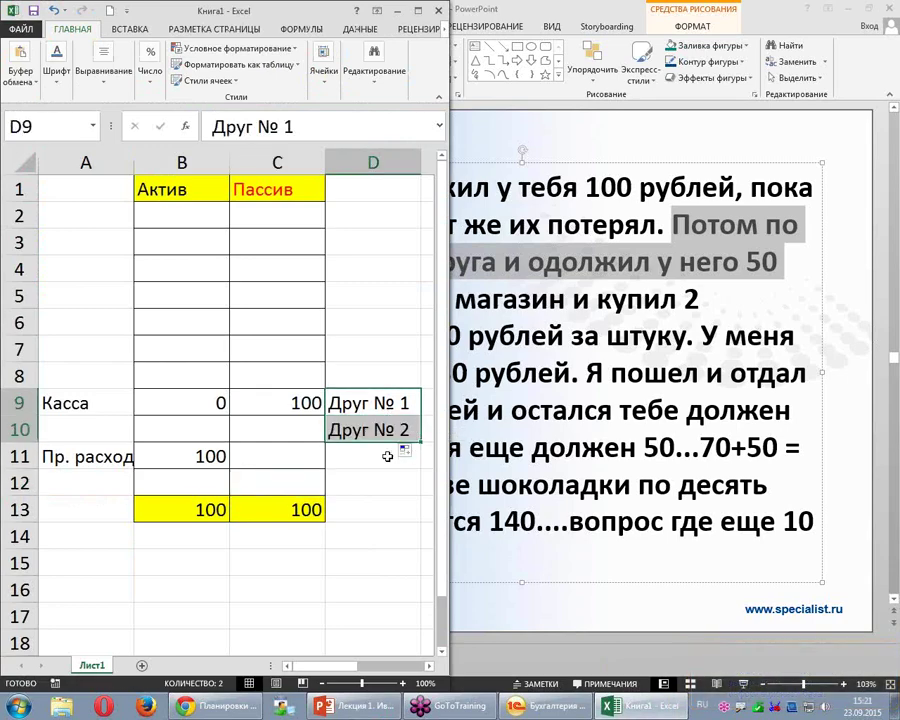
{"action": "left_click", "coordinate": [302, 441]}
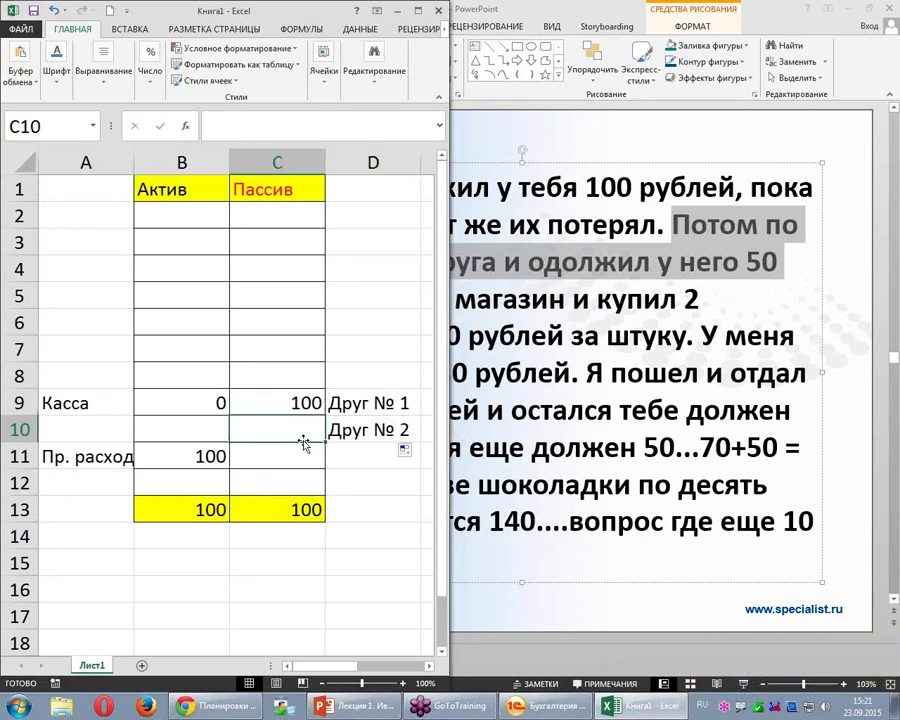
- Open the Касса formula in B9 for editing, handwrite +50 after it, and draw a red arrow from Пассив to the framed Касса row
{"action": "left_click", "coordinate": [202, 403]}
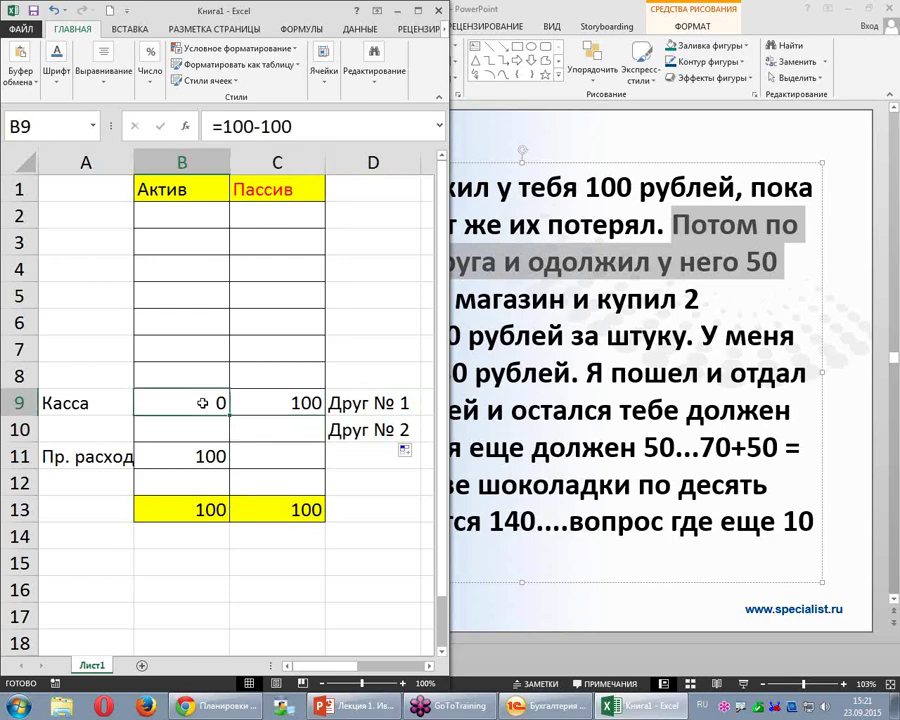
{"action": "left_click", "coordinate": [310, 127]}
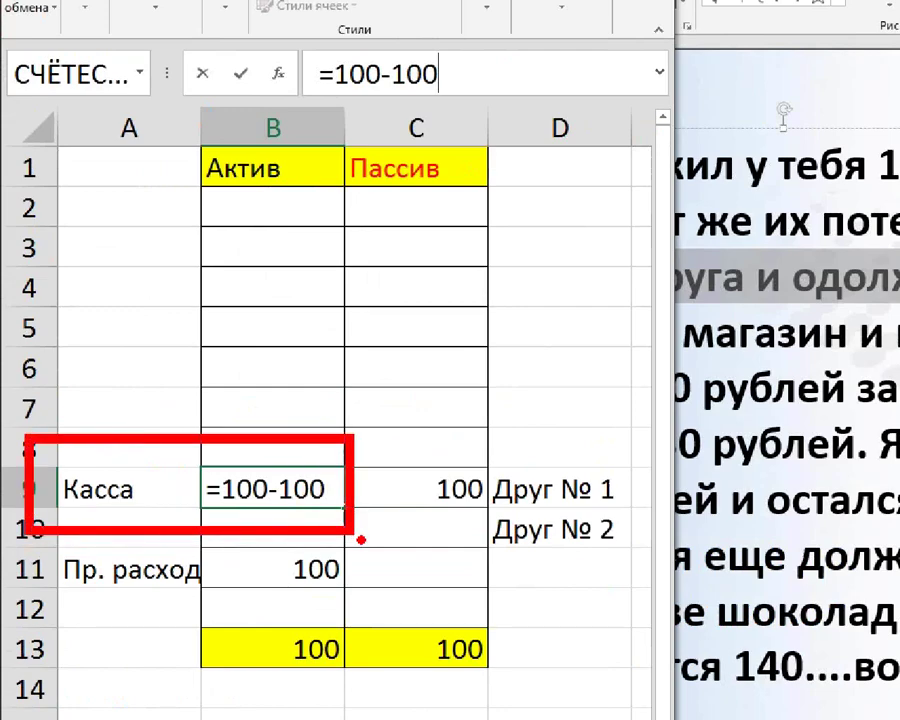
{"action": "mouse_move", "coordinate": [462, 58]}
{"action": "left_mouse_down"}
{"action": "mouse_move", "coordinate": [460, 88]}
{"action": "mouse_move", "coordinate": [478, 68]}
{"action": "mouse_move", "coordinate": [492, 88]}
{"action": "mouse_move", "coordinate": [516, 44]}
{"action": "mouse_move", "coordinate": [540, 80]}
{"action": "mouse_move", "coordinate": [566, 48]}
{"action": "left_mouse_up"}
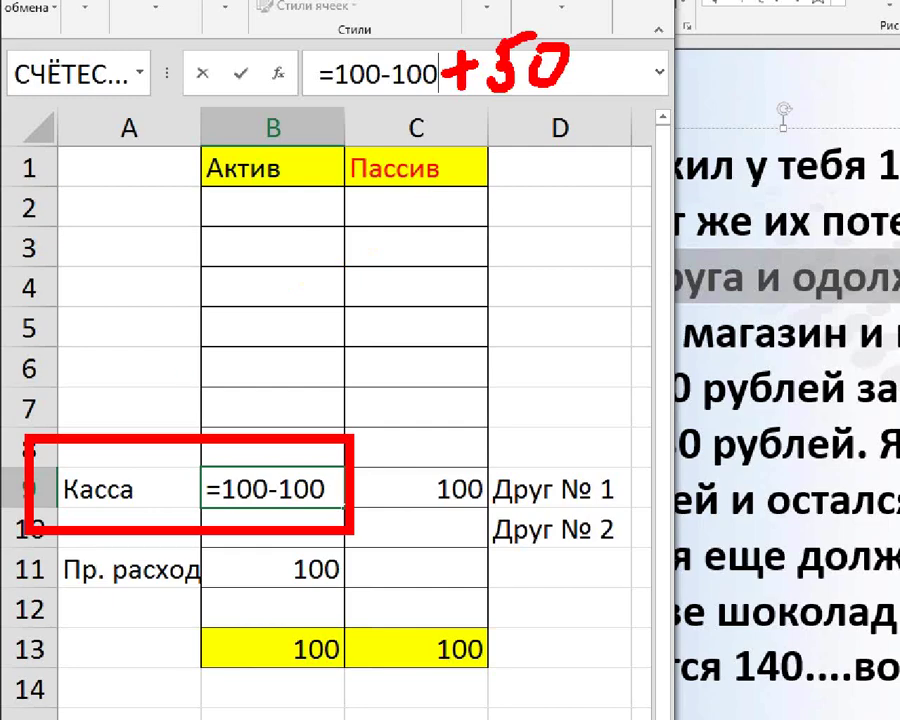
{"action": "mouse_move", "coordinate": [396, 147]}
{"action": "left_mouse_down"}
{"action": "mouse_move", "coordinate": [330, 250]}
{"action": "mouse_move", "coordinate": [258, 420]}
{"action": "left_mouse_up"}
{"action": "left_click_drag", "start_coordinate": [253, 335], "coordinate": [253, 420]}
{"action": "left_click_drag", "start_coordinate": [313, 380], "coordinate": [258, 420]}
- Handwrite +50 in the Пассив column beside Друг № 2 and clear the screen drawing
{"action": "left_click_drag", "start_coordinate": [416, 512], "coordinate": [404, 566]}
{"action": "mouse_move", "coordinate": [462, 526]}
{"action": "left_mouse_down"}
{"action": "mouse_move", "coordinate": [452, 552]}
{"action": "mouse_move", "coordinate": [466, 530]}
{"action": "left_mouse_up"}
{"action": "left_click", "coordinate": [373, 538]}
{"action": "mouse_move", "coordinate": [390, 530]}
{"action": "left_mouse_down"}
{"action": "mouse_move", "coordinate": [389, 563]}
{"action": "mouse_move", "coordinate": [405, 537]}
{"action": "left_mouse_up"}
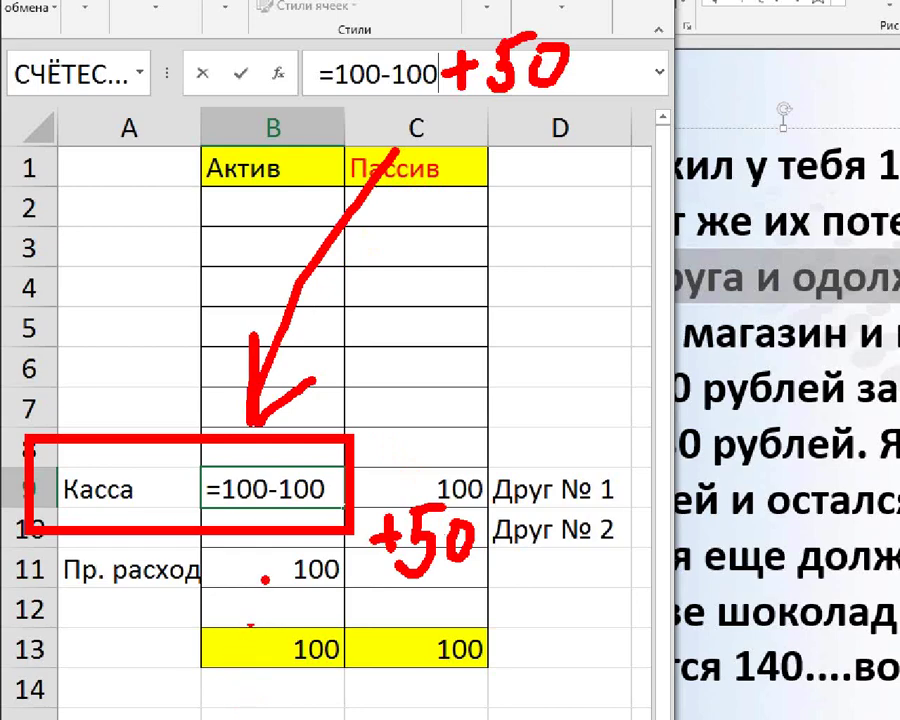
{"action": "key", "text": "Escape"}
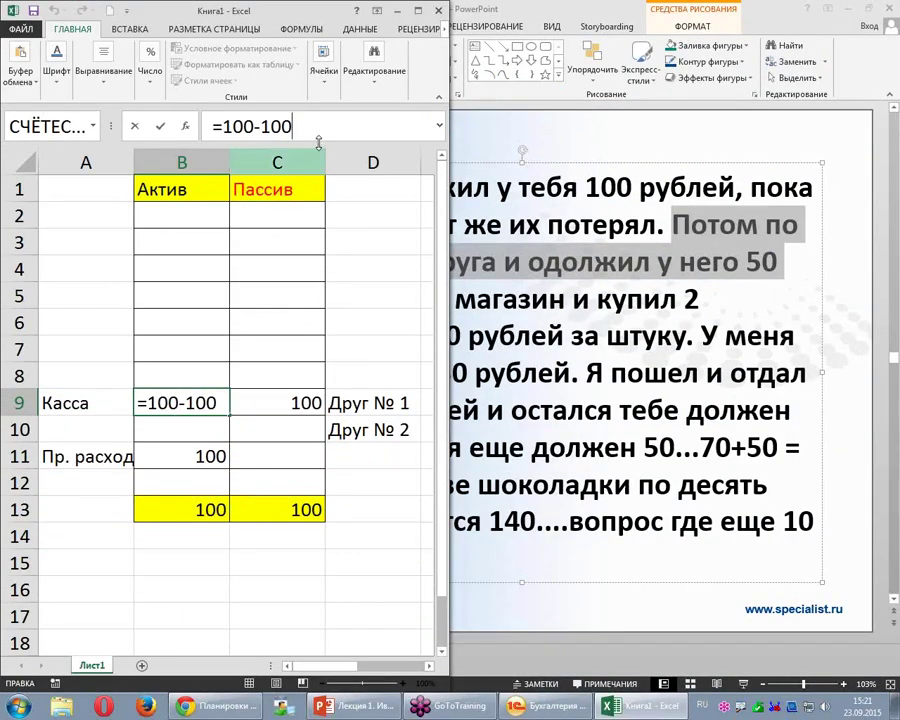
- Record the second loan by extending the Касса formula in B9 to =100-100+50 and entering =50 in C10
{"action": "type", "text": "+50"}
{"action": "key", "text": "Return"}
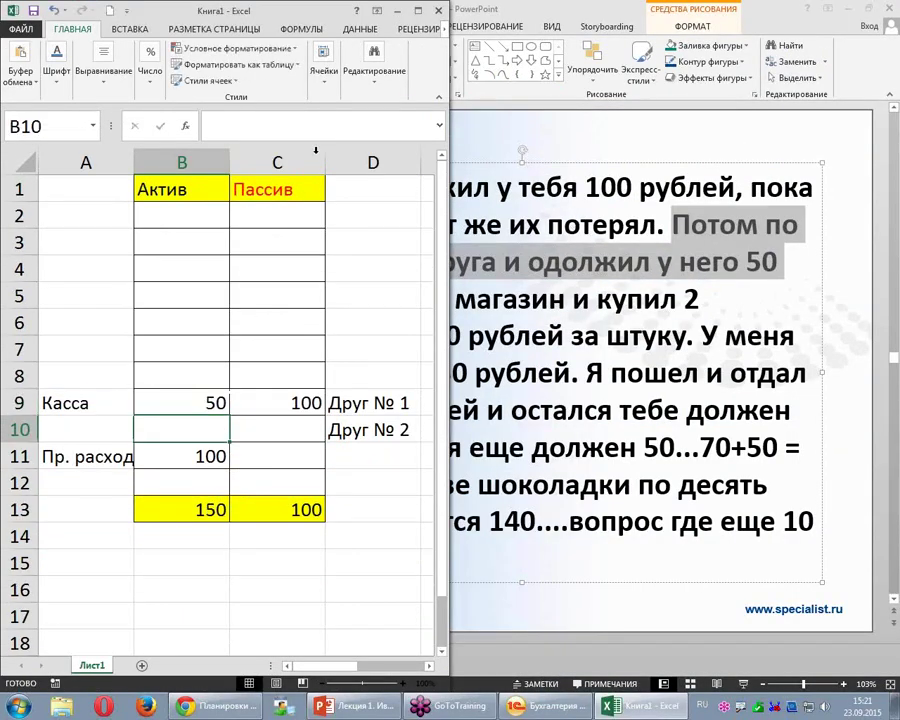
{"action": "left_click", "coordinate": [291, 427]}
{"action": "type", "text": "=50"}
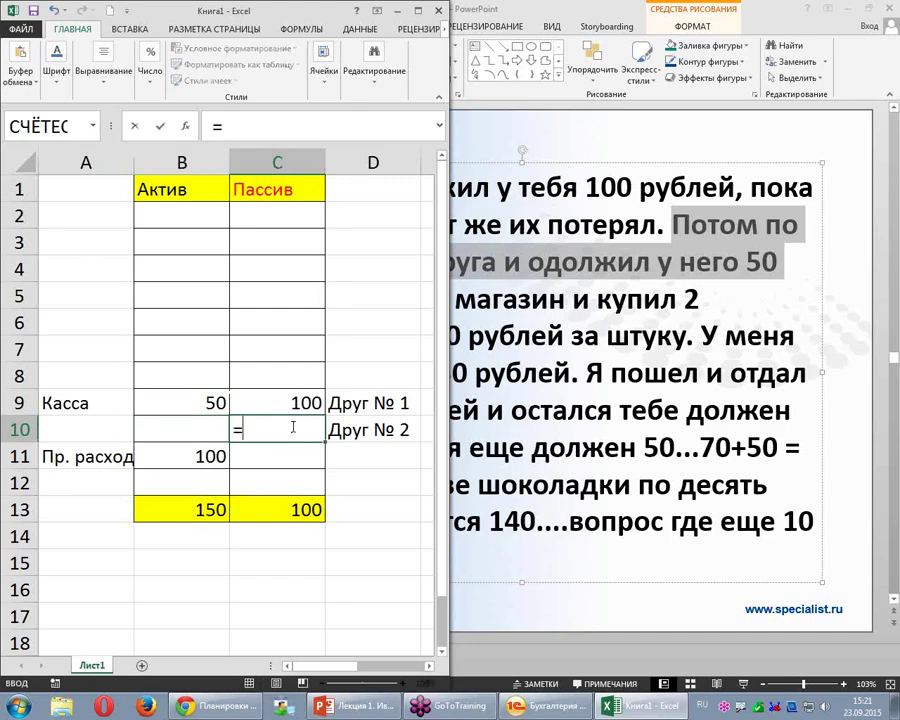
{"action": "key", "text": "Return"}
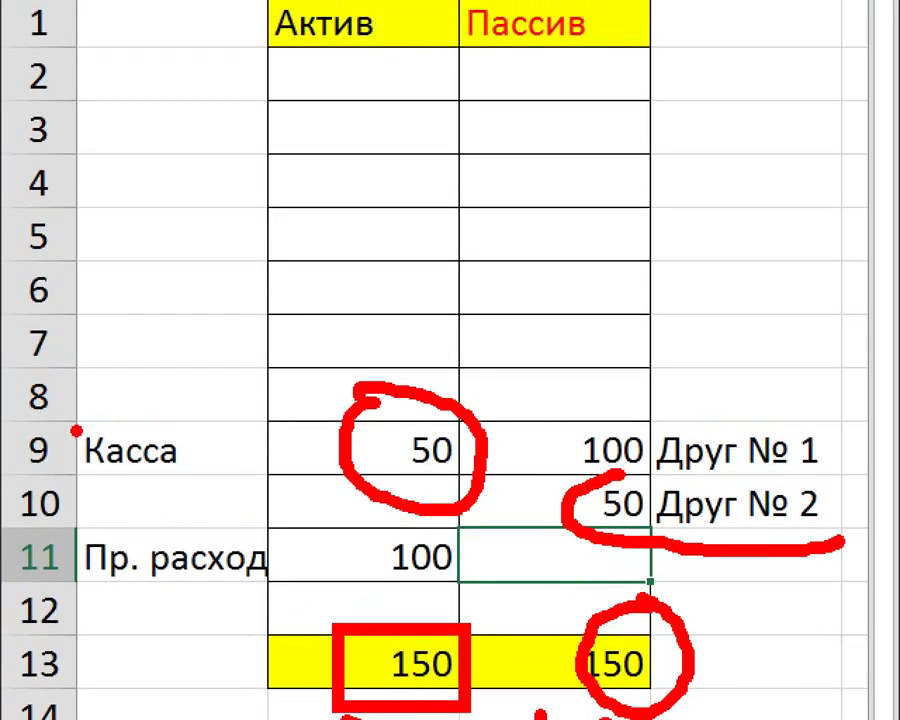
- Handwrite "УК" to the right of the Пассив column near row 4 and circle the empty Пассив cell in that row
{"action": "mouse_move", "coordinate": [668, 120]}
{"action": "left_mouse_down"}
{"action": "mouse_move", "coordinate": [679, 177]}
{"action": "mouse_move", "coordinate": [692, 190]}
{"action": "mouse_move", "coordinate": [672, 207]}
{"action": "left_mouse_up"}
{"action": "left_click_drag", "start_coordinate": [745, 135], "coordinate": [745, 200]}
{"action": "left_click_drag", "start_coordinate": [795, 125], "coordinate": [752, 172]}
{"action": "left_click_drag", "start_coordinate": [755, 172], "coordinate": [808, 205]}
{"action": "mouse_move", "coordinate": [466, 165]}
{"action": "left_mouse_down"}
{"action": "mouse_move", "coordinate": [585, 185]}
{"action": "mouse_move", "coordinate": [470, 168]}
{"action": "left_mouse_up"}
- Handwrite "Приб" to the right of row 6, circle the empty Пассив cell in that row, and clear the screen drawing
{"action": "left_click_drag", "start_coordinate": [691, 245], "coordinate": [692, 318]}
{"action": "mouse_move", "coordinate": [690, 240]}
{"action": "left_mouse_down"}
{"action": "mouse_move", "coordinate": [708, 237]}
{"action": "mouse_move", "coordinate": [745, 325]}
{"action": "left_mouse_up"}
{"action": "left_click_drag", "start_coordinate": [757, 255], "coordinate": [758, 352]}
{"action": "mouse_move", "coordinate": [758, 258]}
{"action": "left_mouse_down"}
{"action": "mouse_move", "coordinate": [800, 300]}
{"action": "mouse_move", "coordinate": [858, 262]}
{"action": "mouse_move", "coordinate": [870, 212]}
{"action": "left_mouse_up"}
{"action": "mouse_move", "coordinate": [520, 252]}
{"action": "left_mouse_down"}
{"action": "mouse_move", "coordinate": [580, 260]}
{"action": "mouse_move", "coordinate": [582, 285]}
{"action": "left_mouse_up"}
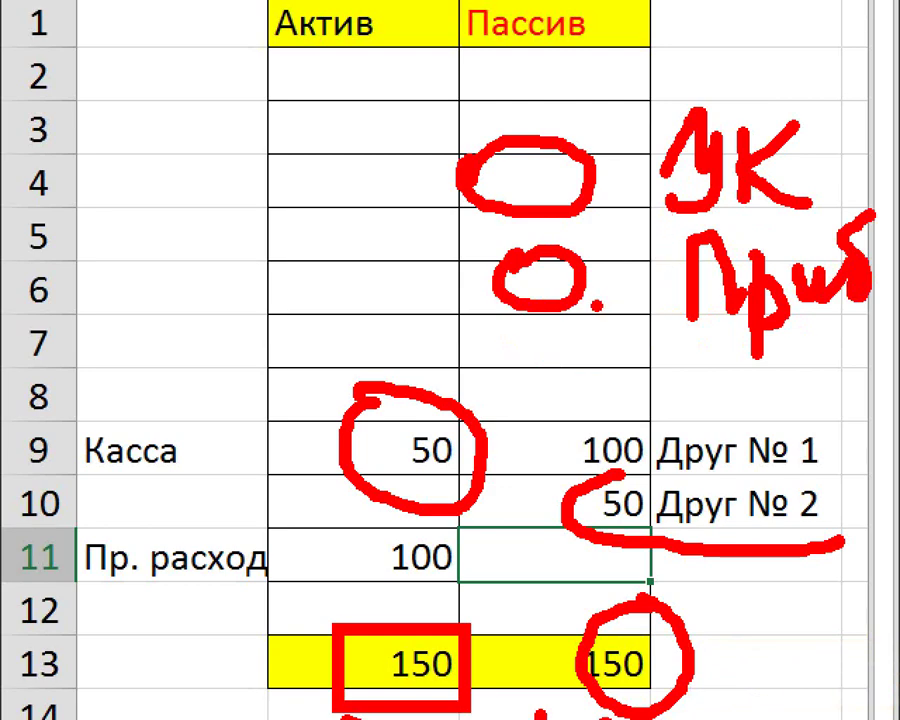
{"action": "mouse_move", "coordinate": [288, 145]}
{"action": "left_mouse_down"}
{"action": "mouse_move", "coordinate": [372, 205]}
{"action": "mouse_move", "coordinate": [325, 154]}
{"action": "left_mouse_up"}
{"action": "left_click_drag", "start_coordinate": [280, 170], "coordinate": [319, 171]}
{"action": "key", "text": "Escape"}
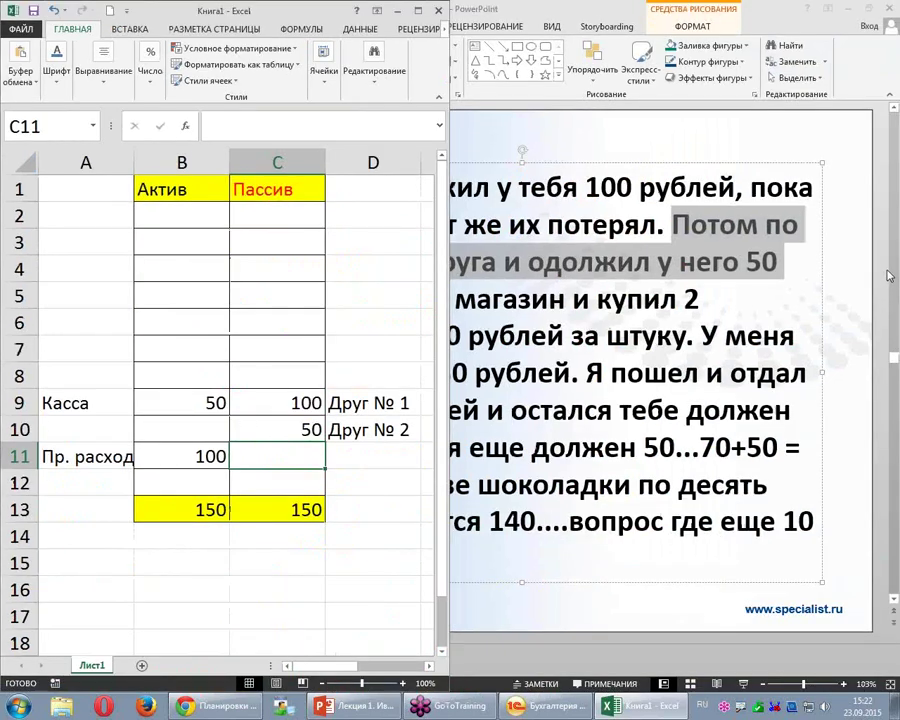
- Tick and underline the Друг № 1 debt, draw an arrow from the Друг № 2 amount toward Касса, and clear the screen drawing
{"action": "left_click", "coordinate": [855, 305]}
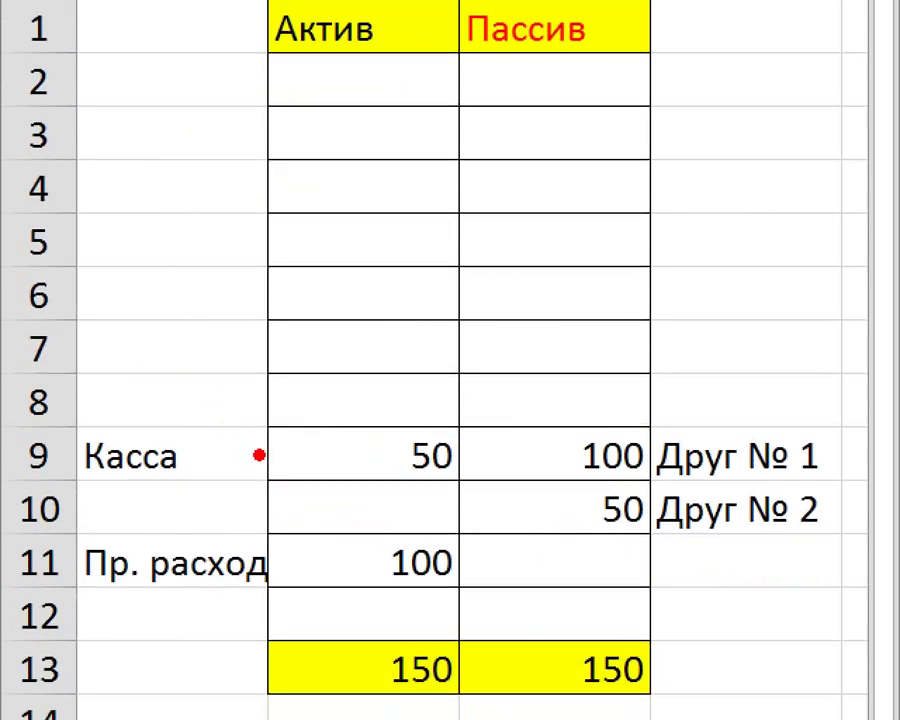
{"action": "left_click_drag", "start_coordinate": [524, 428], "coordinate": [625, 380]}
{"action": "left_click_drag", "start_coordinate": [572, 480], "coordinate": [898, 481]}
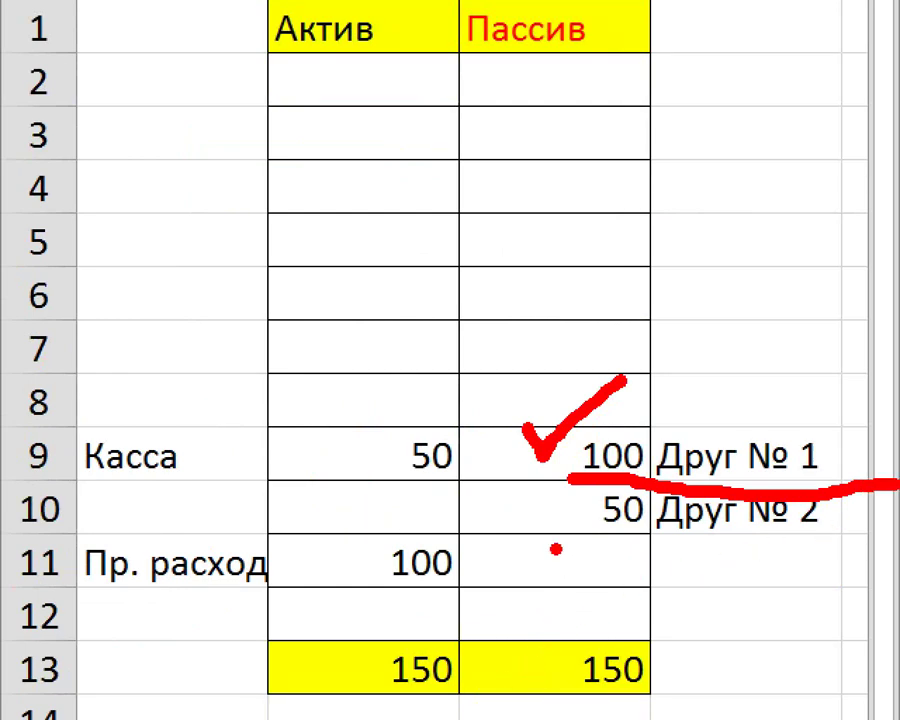
{"action": "mouse_move", "coordinate": [570, 520]}
{"action": "left_mouse_down"}
{"action": "mouse_move", "coordinate": [518, 488]}
{"action": "mouse_move", "coordinate": [476, 478]}
{"action": "mouse_move", "coordinate": [520, 463]}
{"action": "left_mouse_up"}
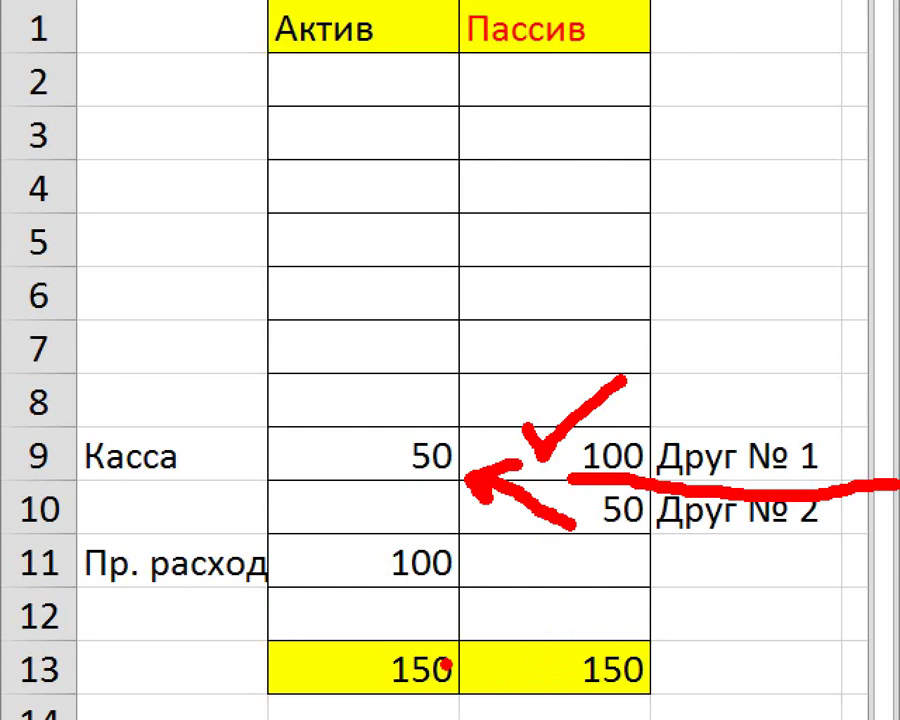
{"action": "key", "text": "Escape"}
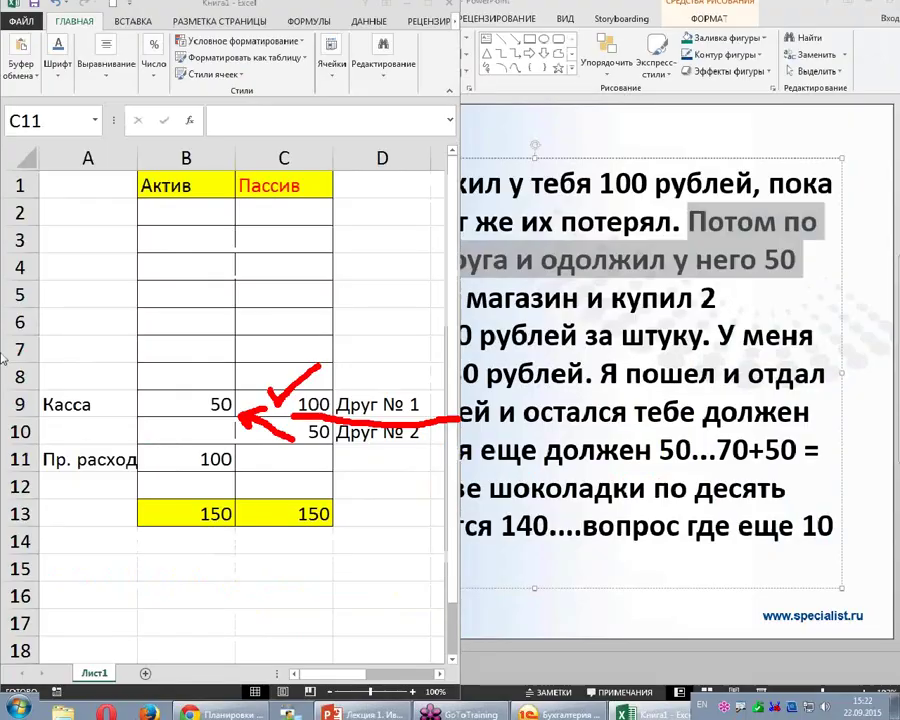
- On the PowerPoint slide, frame the sentence about buying 2 chocolates, underline "в магазин", clear the drawing, and return to Excel
{"action": "left_click", "coordinate": [694, 308]}
{"action": "left_click", "coordinate": [464, 434]}
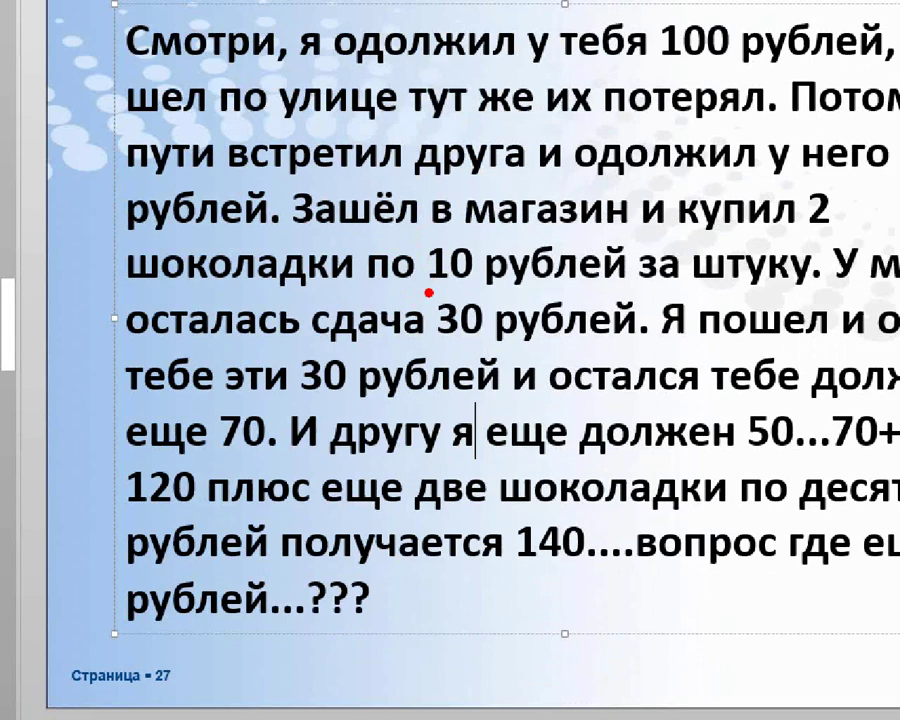
{"action": "left_click_drag", "start_coordinate": [291, 189], "coordinate": [835, 299]}
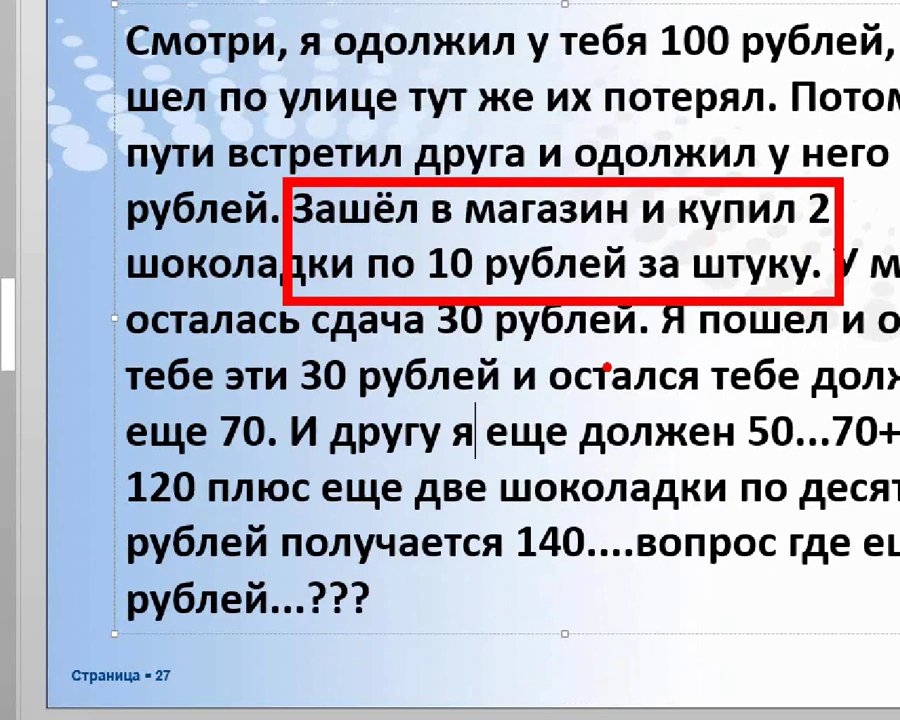
{"action": "left_click_drag", "start_coordinate": [444, 230], "coordinate": [618, 229]}
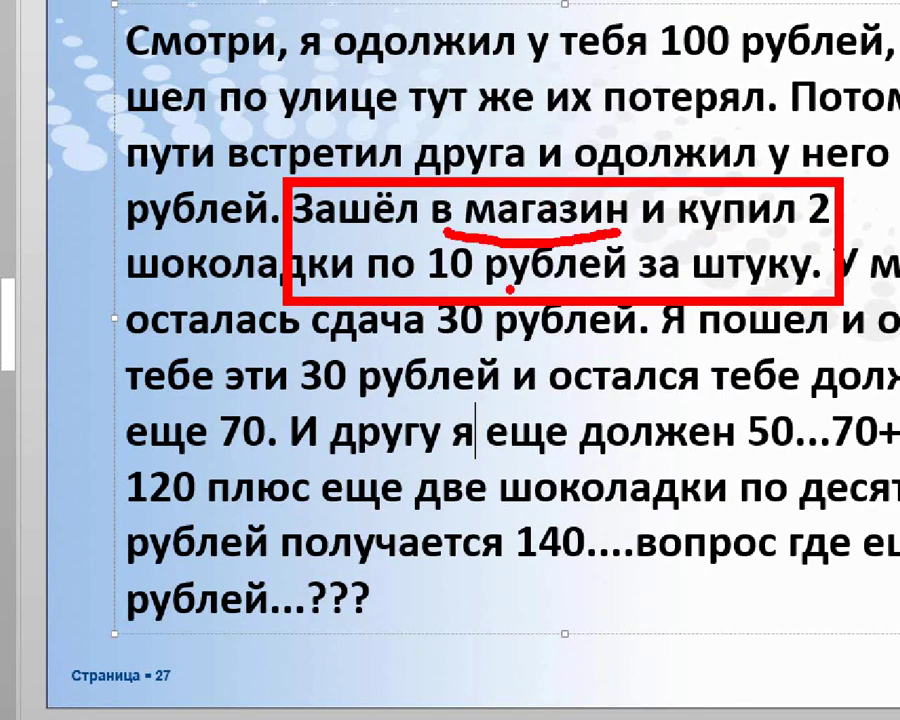
{"action": "key", "text": "Escape"}
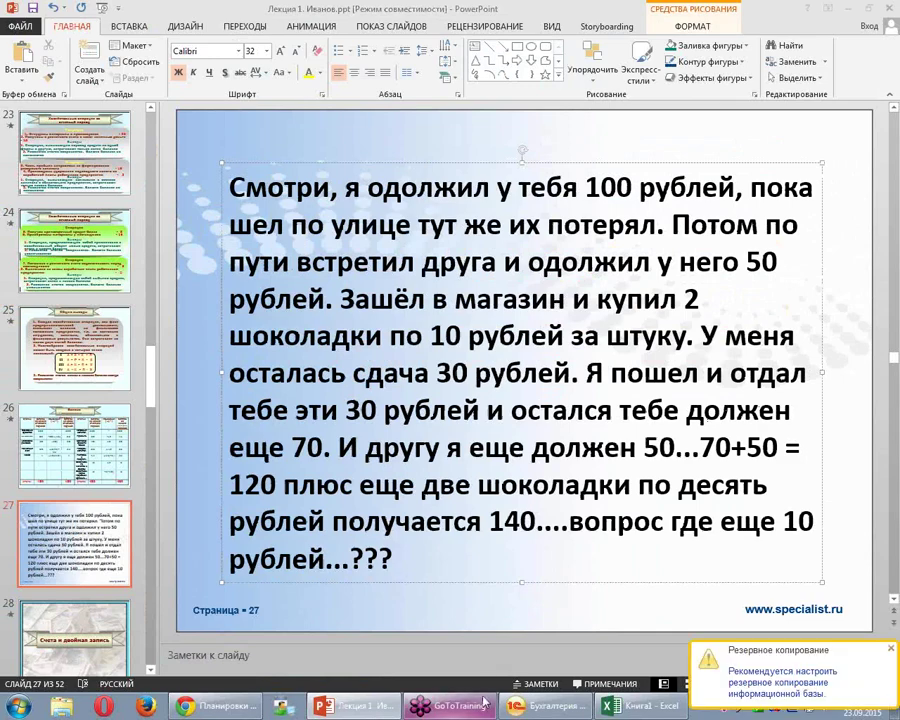
{"action": "left_click", "coordinate": [637, 707]}
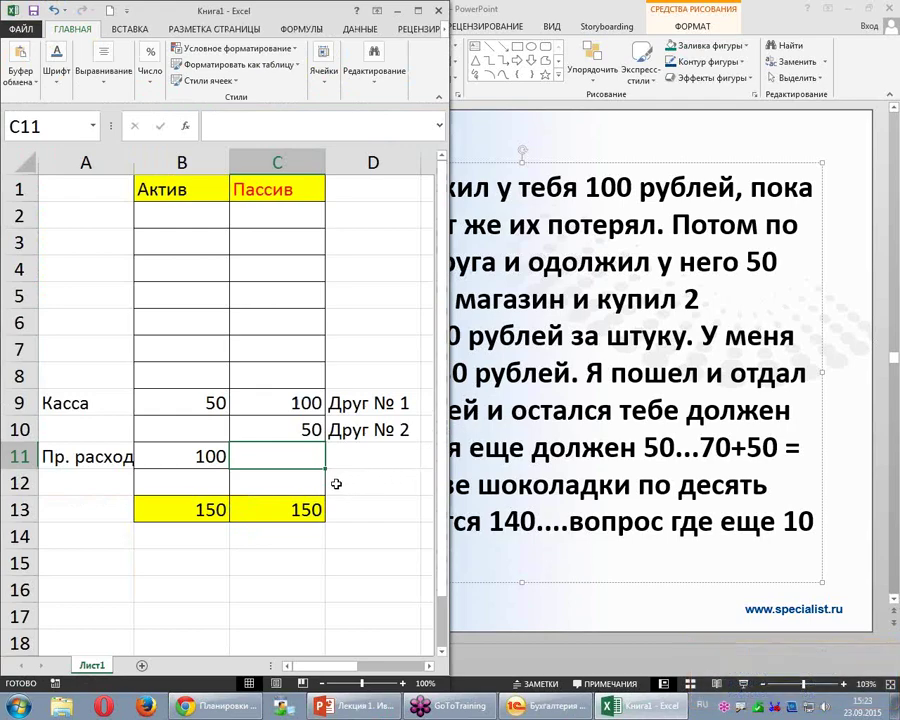
- Label the liability entry in row 11 as "Магазин" in D11, beside the Пассив column
{"action": "left_click", "coordinate": [352, 460]}
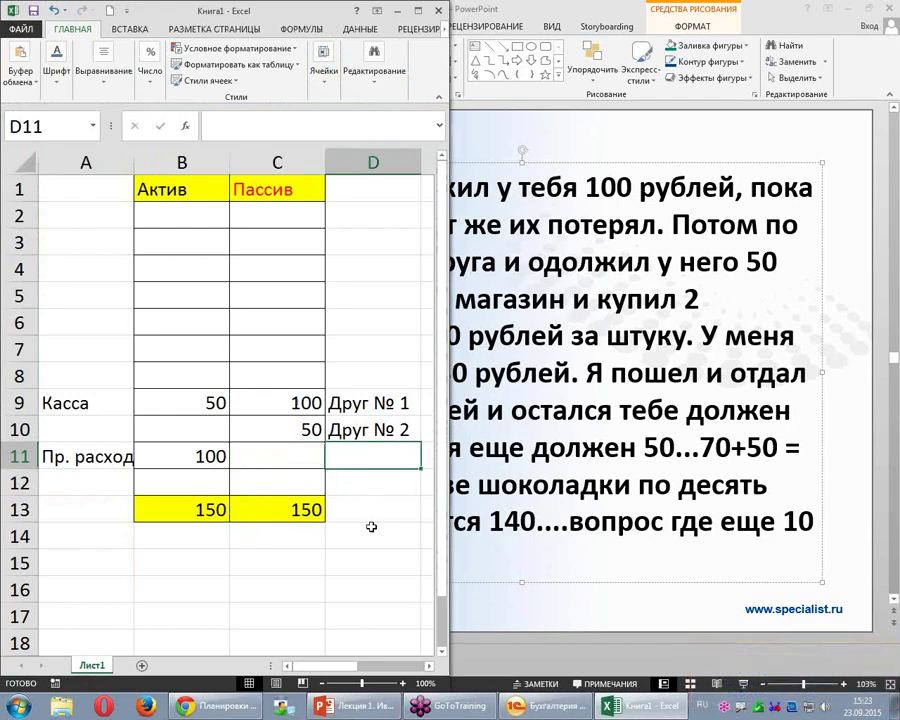
{"action": "type", "text": "Ma"}
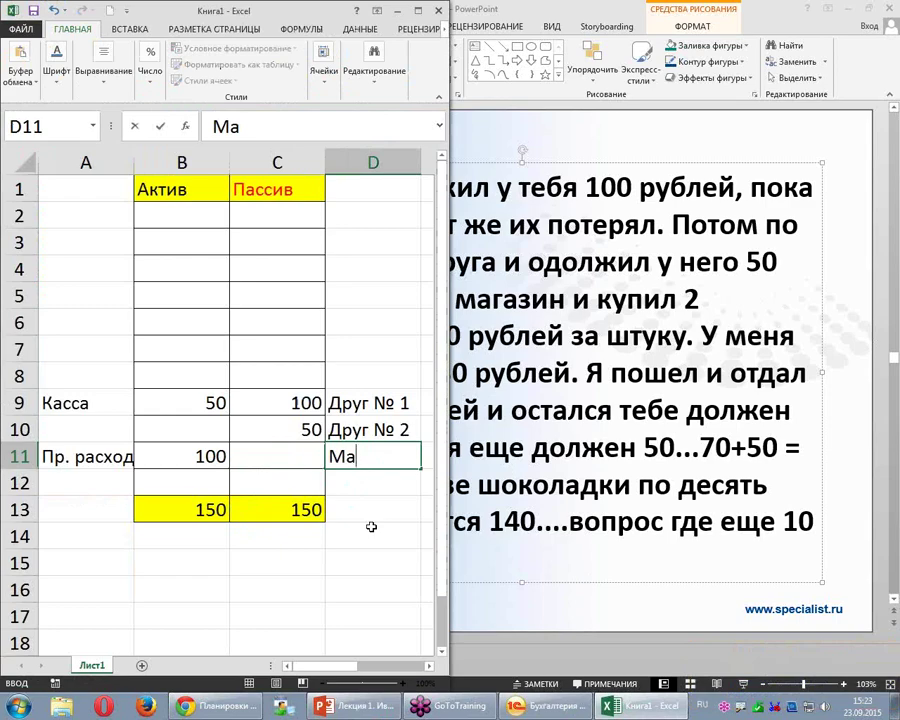
{"action": "type", "text": "газин"}
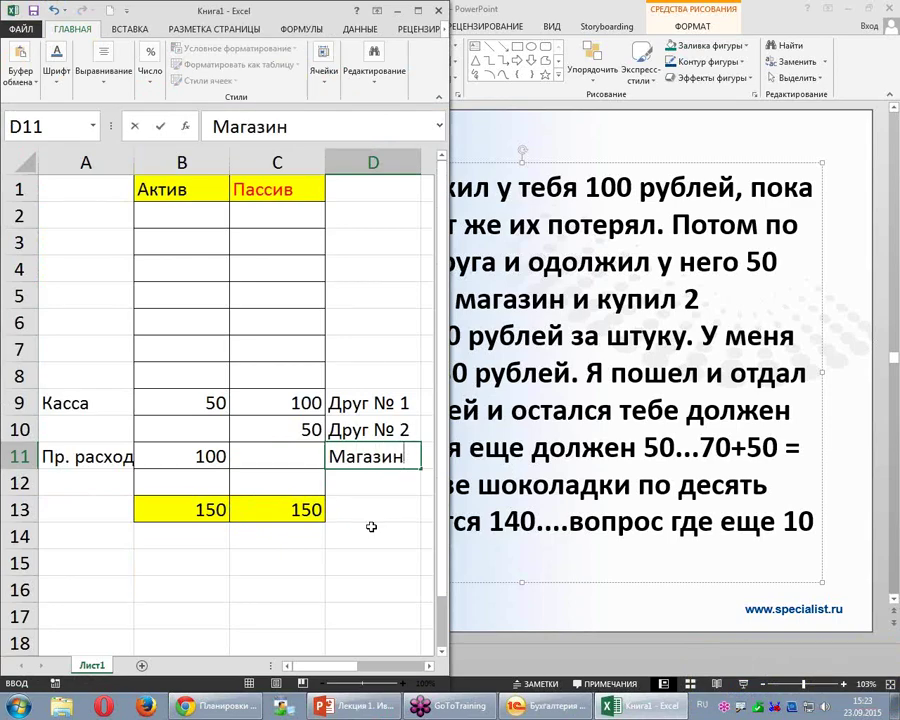
{"action": "left_click", "coordinate": [113, 430]}
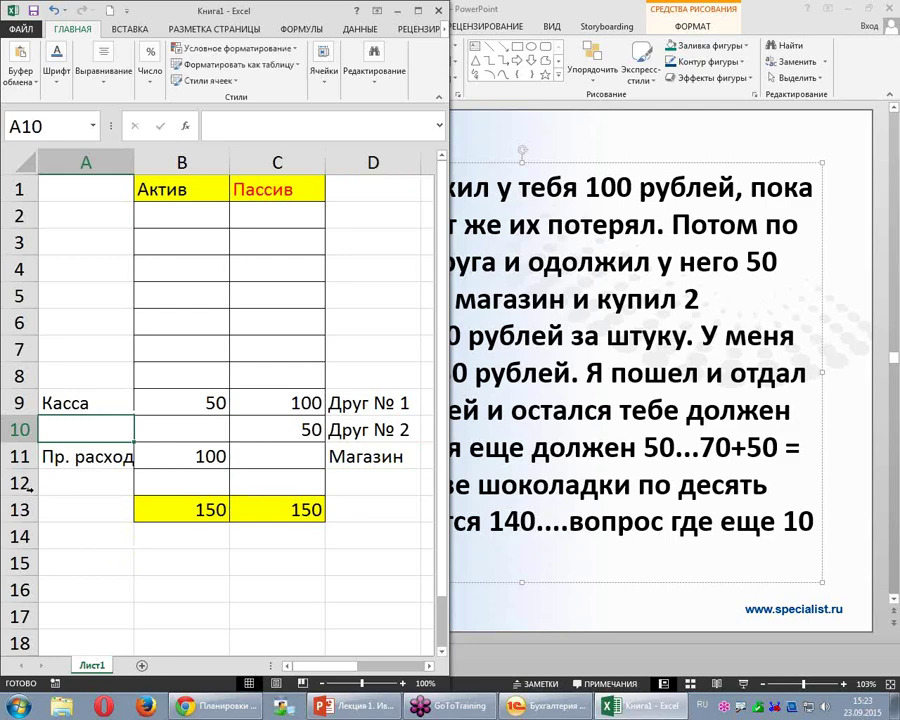
- Add a "Шоколад" asset in row 8, calculating its Актив amount with the formula =2*10
{"action": "left_click", "coordinate": [84, 372]}
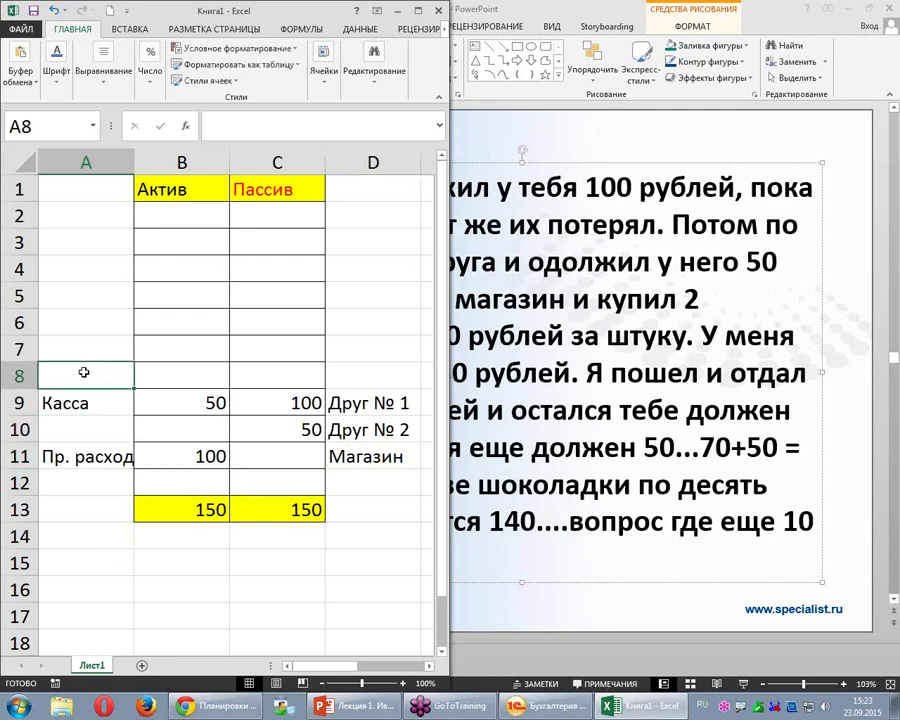
{"action": "type", "text": "Шоколад"}
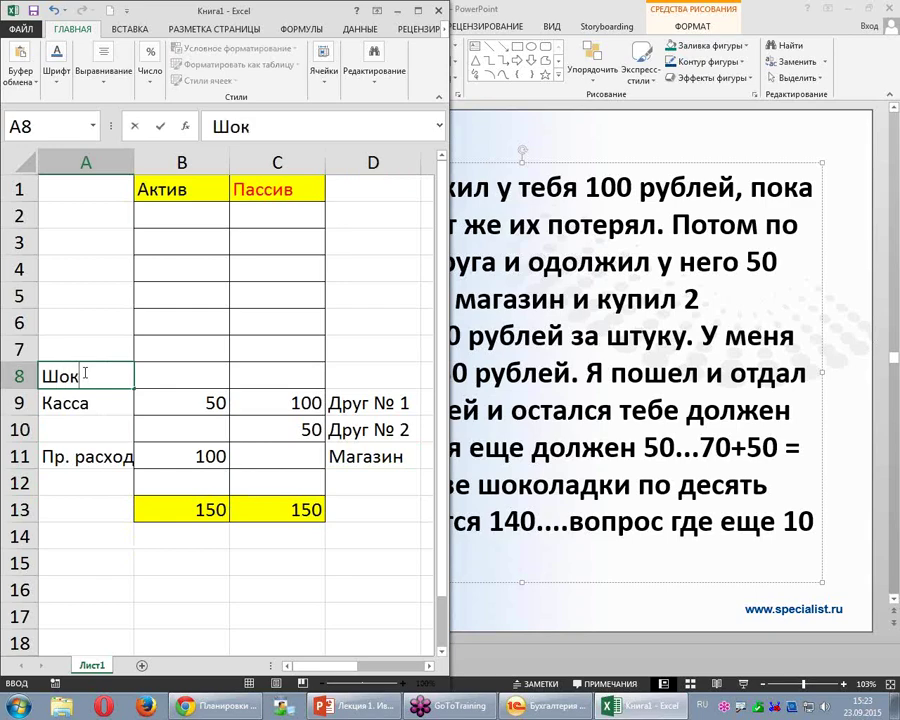
{"action": "left_click", "coordinate": [180, 372]}
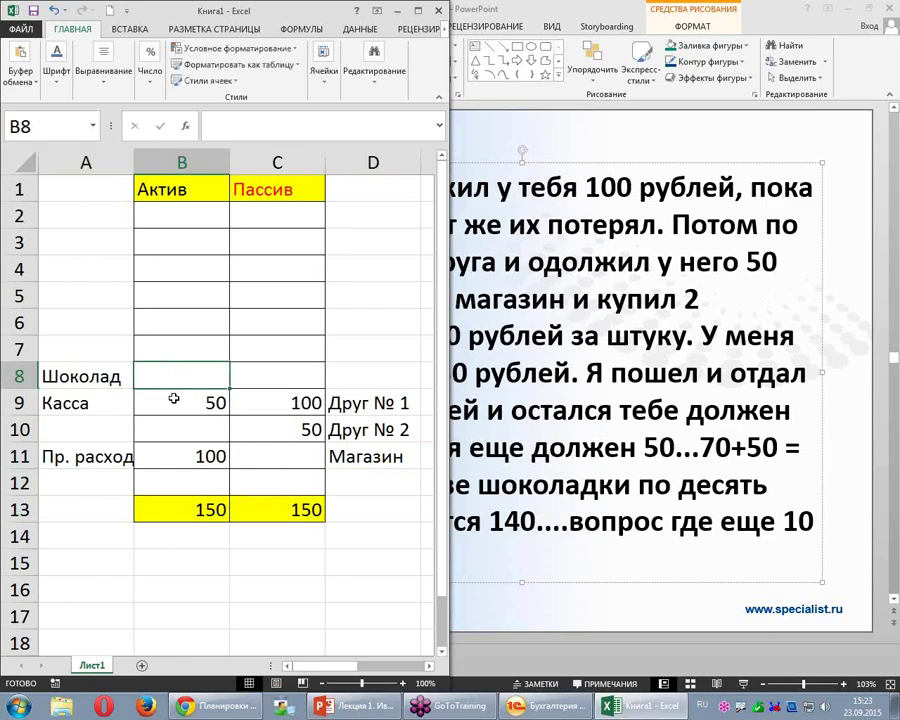
{"action": "type", "text": "="}
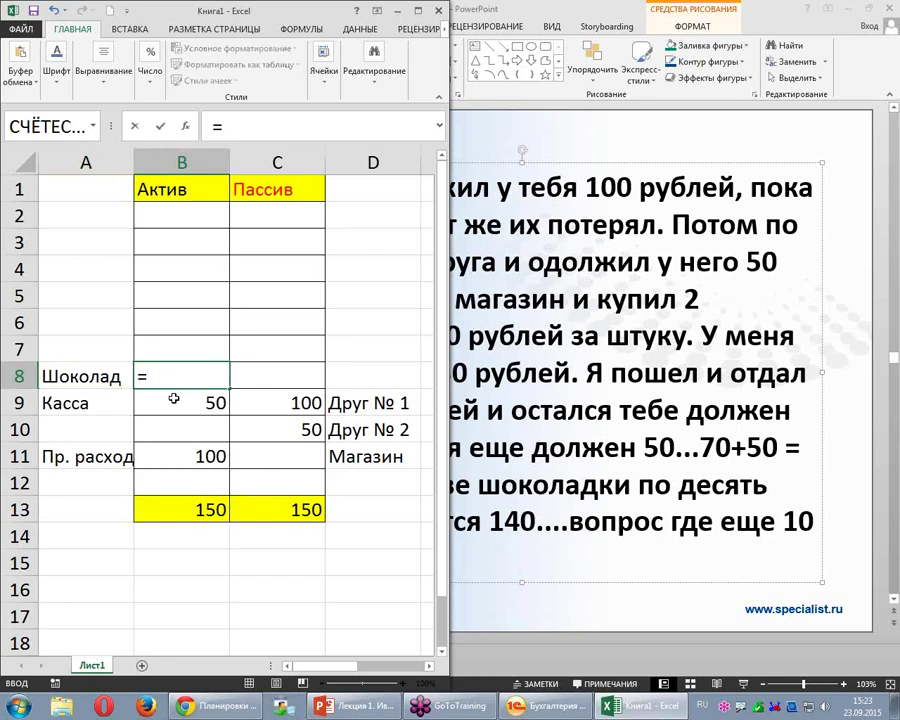
{"action": "type", "text": "2*10"}
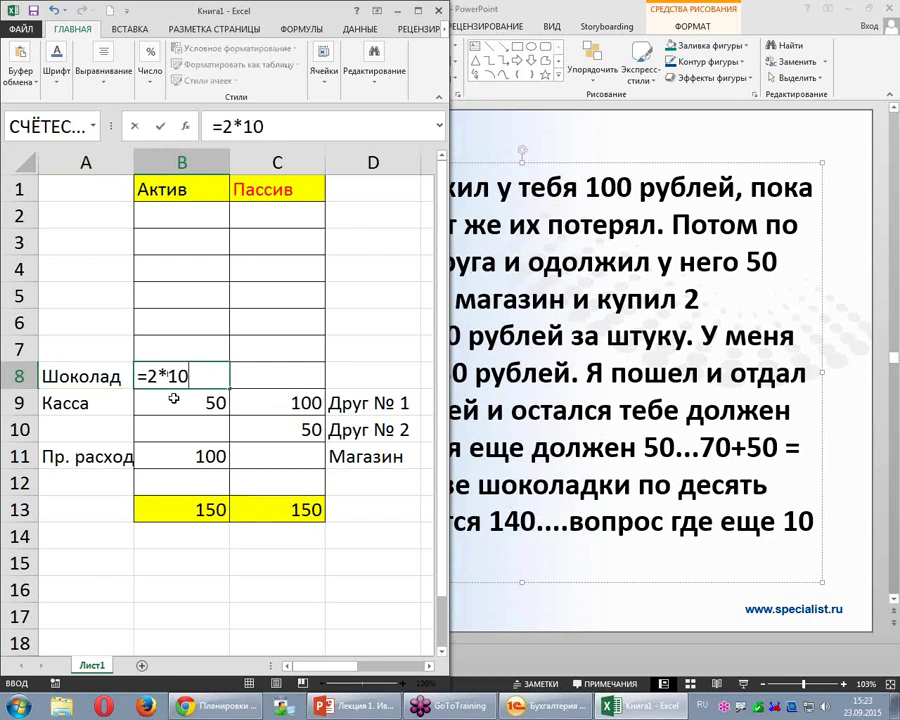
{"action": "key", "text": "Return"}
- Record the debt to Магазин in the Пассив column with the formula =2*10
{"action": "left_click", "coordinate": [270, 456]}
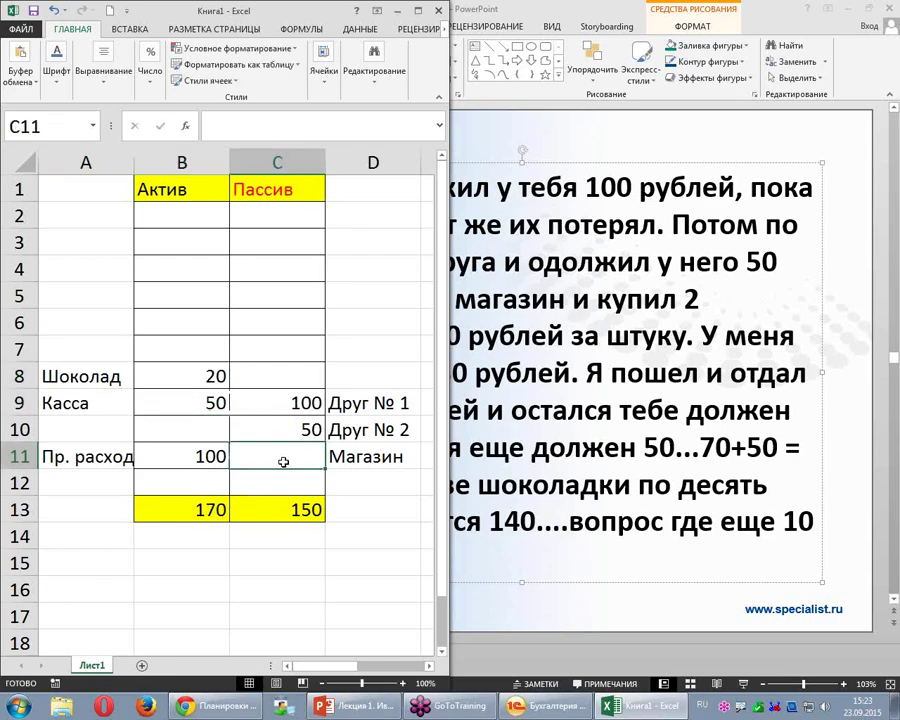
{"action": "type", "text": "=2"}
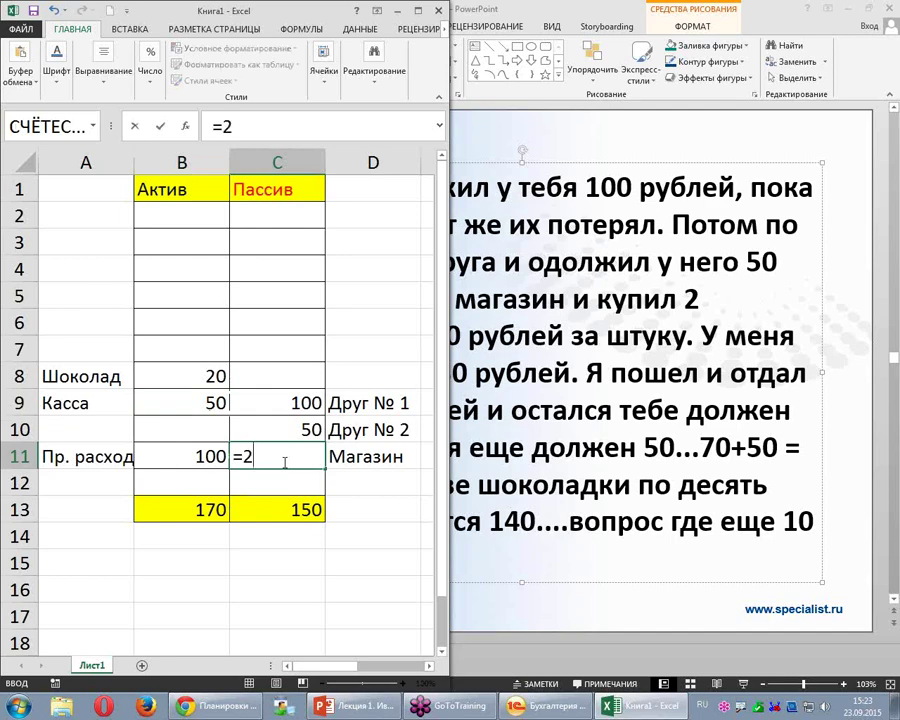
{"action": "type", "text": "*10"}
{"action": "key", "text": "Return"}
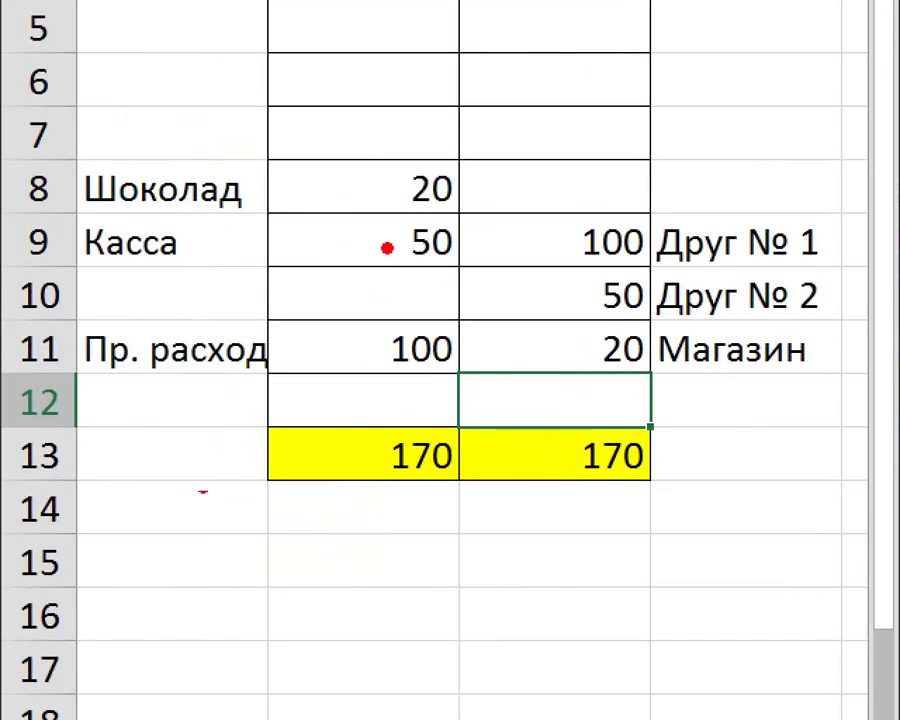
- Draw red frames around the Шоколад amount and the Магазин debt as a screen annotation
{"action": "left_click_drag", "start_coordinate": [402, 192], "coordinate": [482, 222]}
{"action": "left_click_drag", "start_coordinate": [546, 315], "coordinate": [826, 400]}
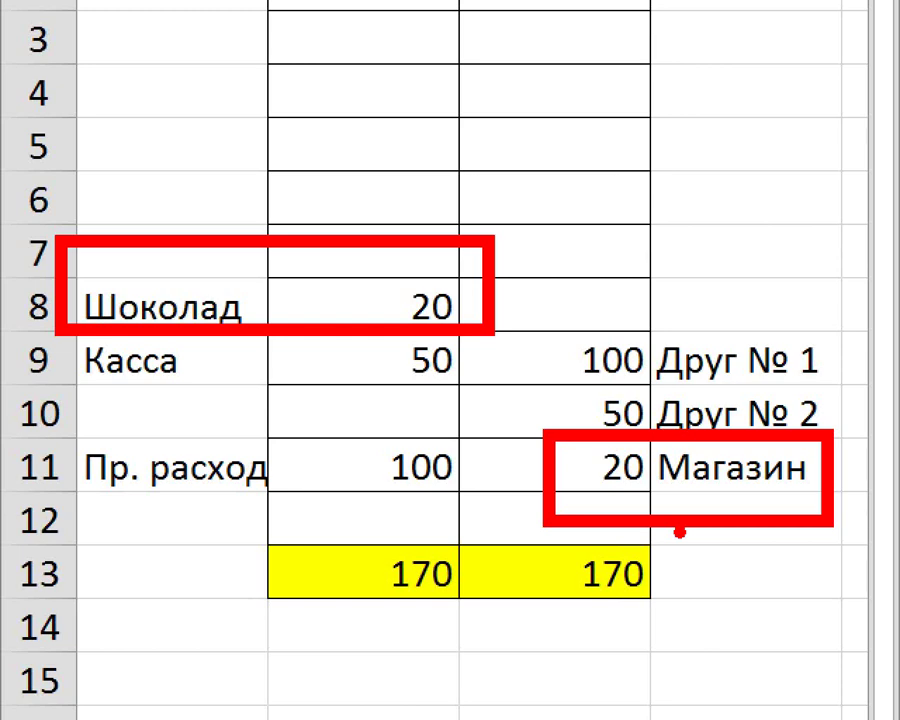
{"action": "mouse_move", "coordinate": [745, 632]}
{"action": "left_mouse_down"}
{"action": "mouse_move", "coordinate": [726, 572]}
{"action": "mouse_move", "coordinate": [797, 598]}
{"action": "left_mouse_up"}
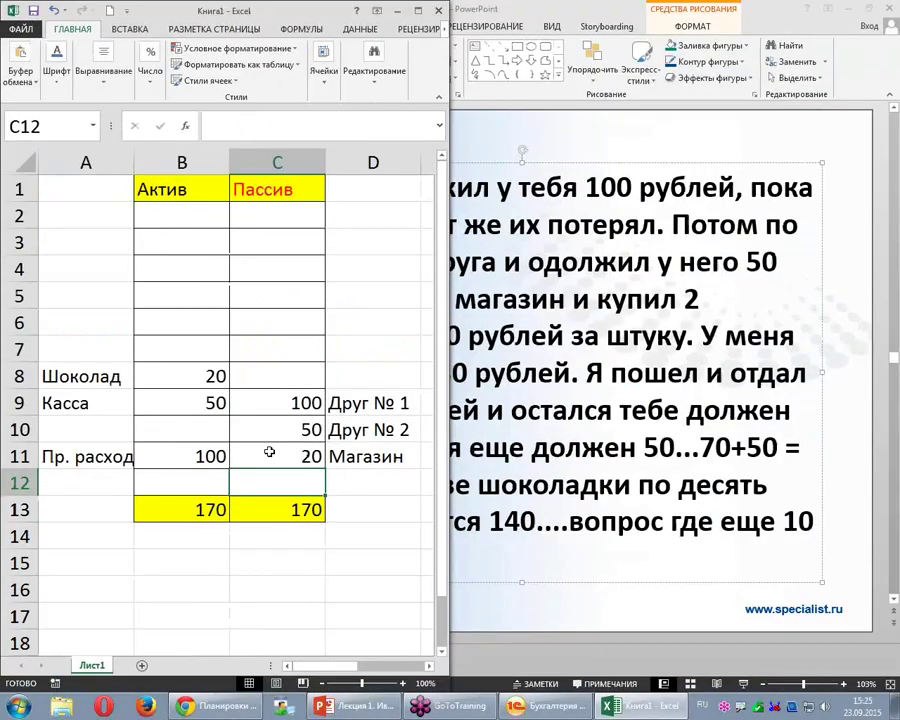
- Extend the Касса formula in B9 to =100-100+50-20 for the payment to the shop
{"action": "left_click", "coordinate": [829, 311]}
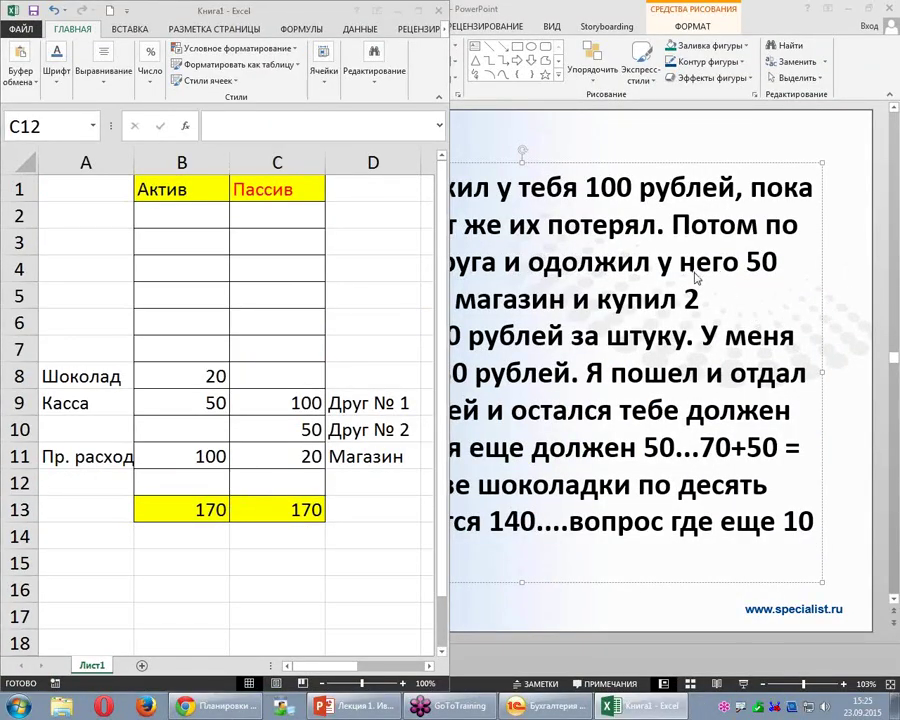
{"action": "left_click", "coordinate": [214, 396]}
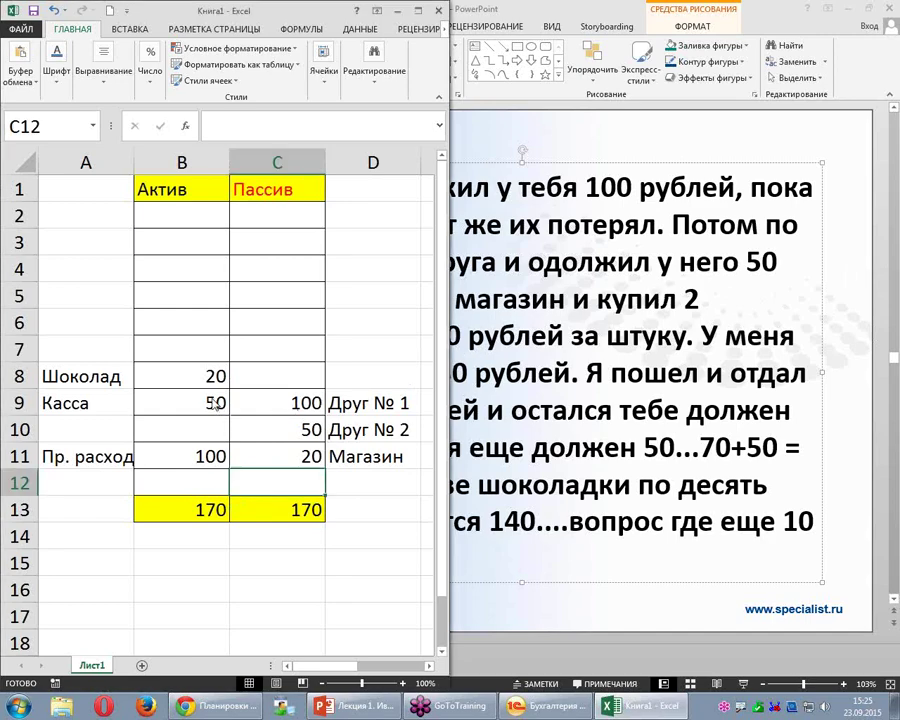
{"action": "left_click", "coordinate": [197, 418]}
{"action": "left_click", "coordinate": [197, 406]}
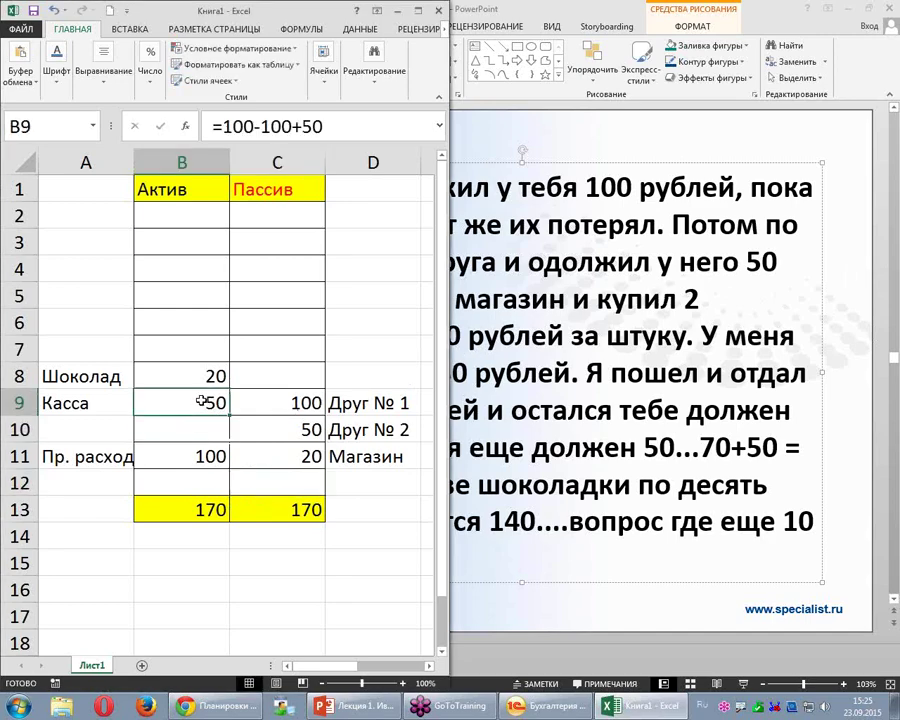
{"action": "left_click", "coordinate": [338, 126]}
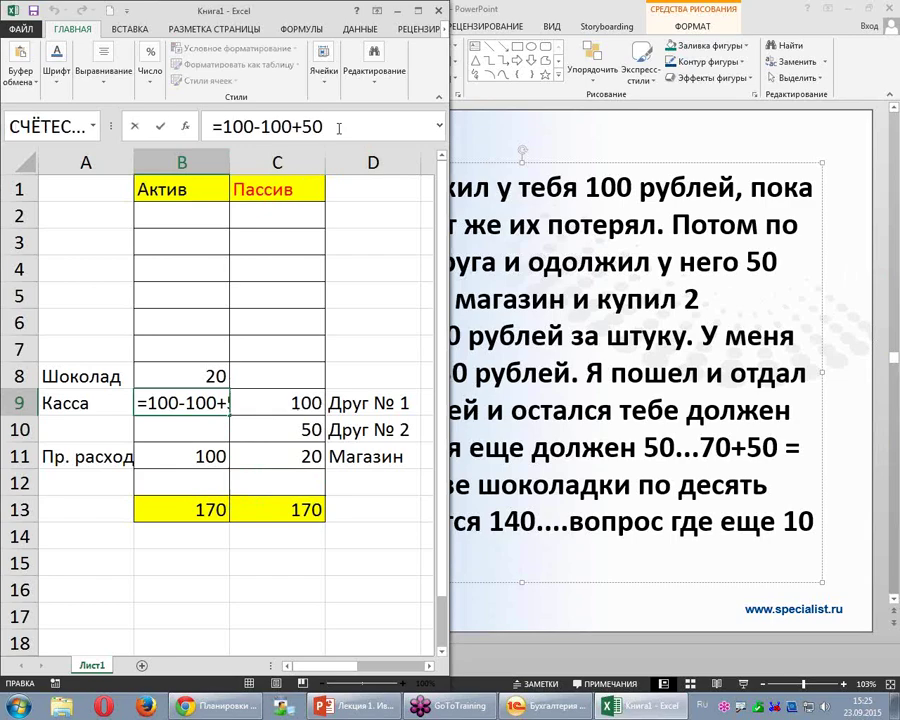
{"action": "type", "text": "-20"}
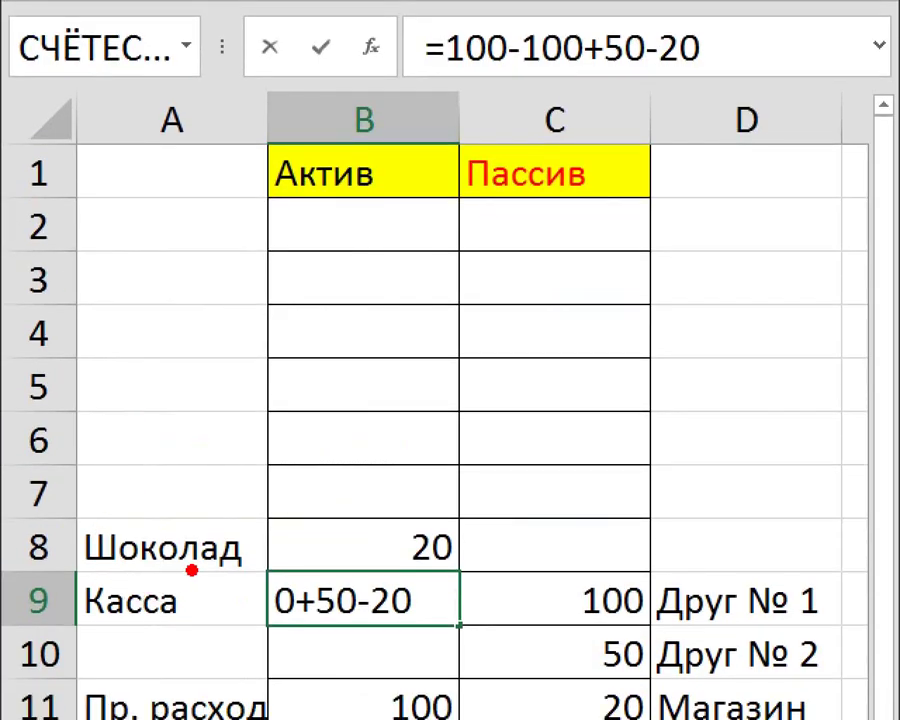
- Frame the Касса cell and its formula, draw arrows up to the formula's terms, and commit the formula
{"action": "left_click_drag", "start_coordinate": [235, 609], "coordinate": [479, 674]}
{"action": "mouse_move", "coordinate": [377, 3]}
{"action": "left_mouse_down"}
{"action": "mouse_move", "coordinate": [646, 90]}
{"action": "mouse_move", "coordinate": [841, 93]}
{"action": "mouse_move", "coordinate": [843, 84]}
{"action": "left_mouse_up"}
{"action": "left_click_drag", "start_coordinate": [455, 295], "coordinate": [478, 92]}
{"action": "left_click_drag", "start_coordinate": [437, 145], "coordinate": [515, 140]}
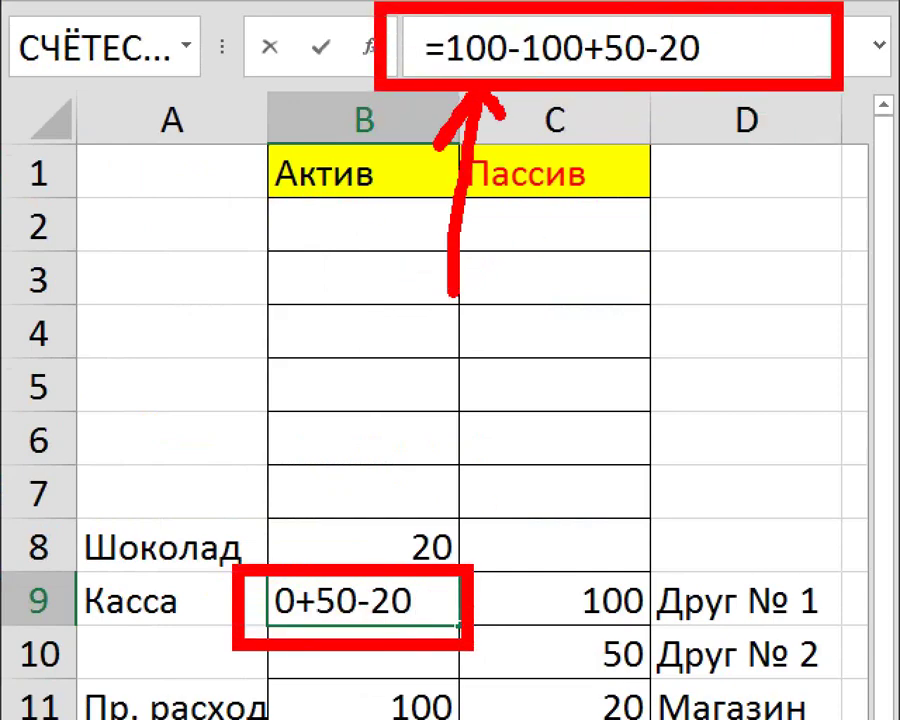
{"action": "mouse_move", "coordinate": [535, 262]}
{"action": "left_mouse_down"}
{"action": "mouse_move", "coordinate": [560, 105]}
{"action": "mouse_move", "coordinate": [582, 125]}
{"action": "left_mouse_up"}
{"action": "mouse_move", "coordinate": [600, 242]}
{"action": "left_mouse_down"}
{"action": "mouse_move", "coordinate": [622, 105]}
{"action": "mouse_move", "coordinate": [640, 118]}
{"action": "left_mouse_up"}
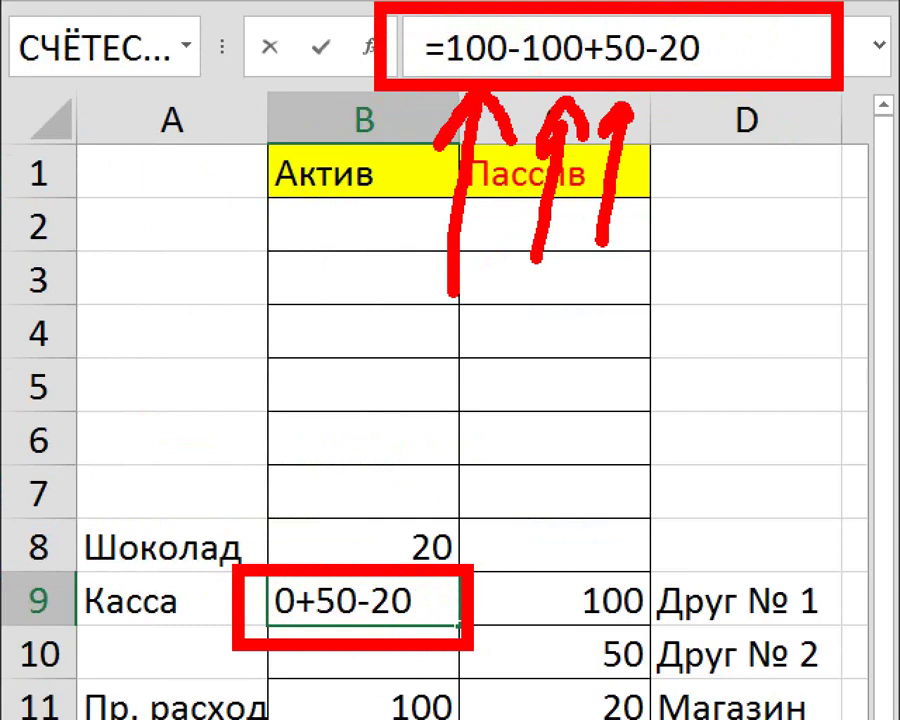
{"action": "left_click_drag", "start_coordinate": [650, 210], "coordinate": [700, 98]}
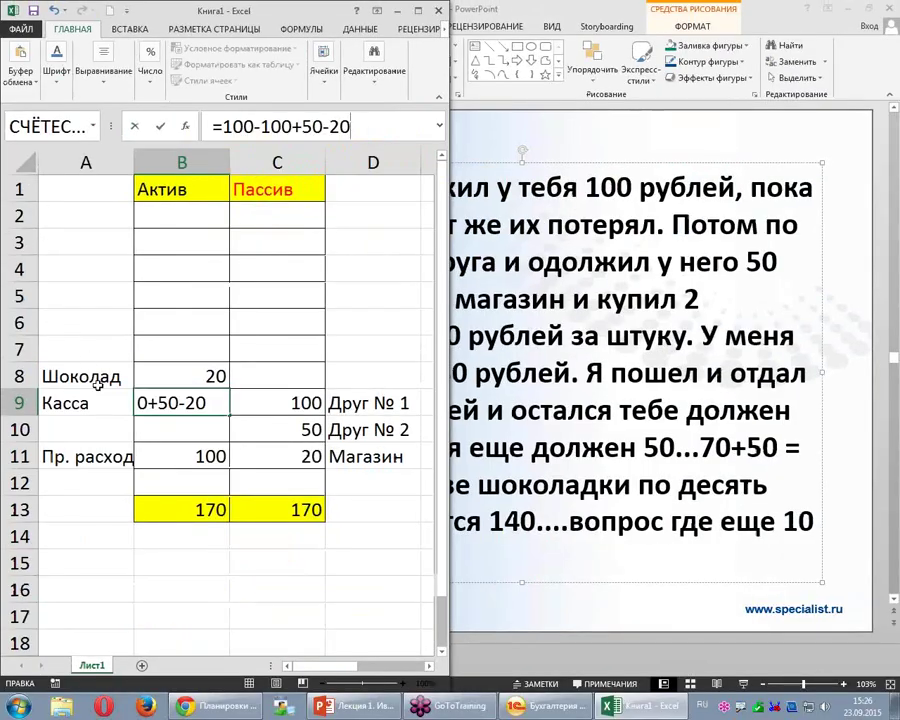
{"action": "key", "text": "Return"}
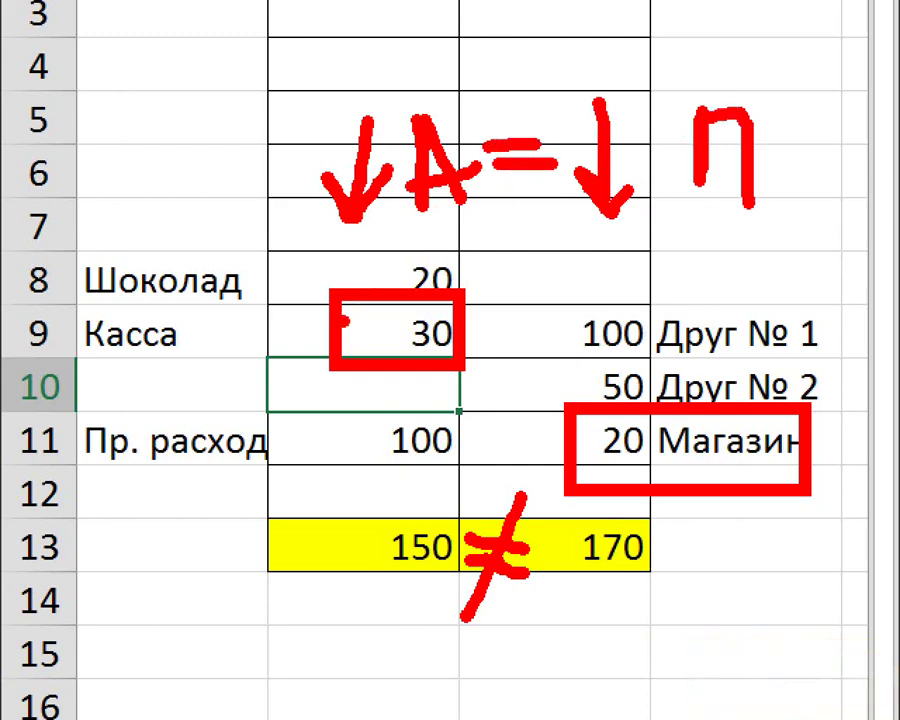
- Frame the handwritten "↓А = ↓П" rule, write "-20" beside it and under П, and clear the screen drawing
{"action": "mouse_move", "coordinate": [280, 57]}
{"action": "left_mouse_down"}
{"action": "mouse_move", "coordinate": [812, 210]}
{"action": "mouse_move", "coordinate": [788, 250]}
{"action": "left_mouse_up"}
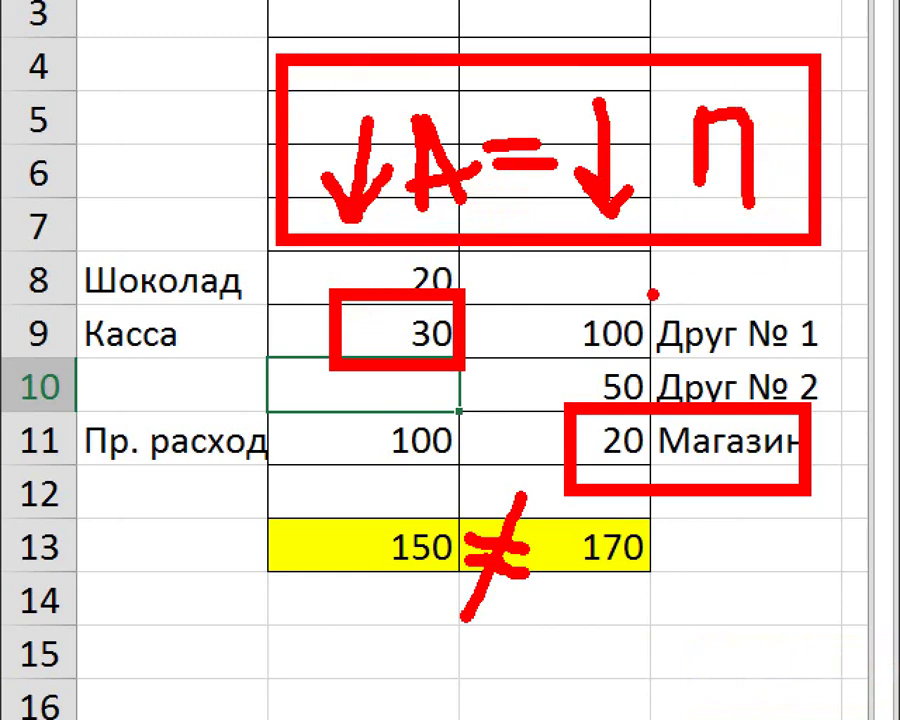
{"action": "mouse_move", "coordinate": [110, 142]}
{"action": "left_mouse_down"}
{"action": "mouse_move", "coordinate": [170, 152]}
{"action": "mouse_move", "coordinate": [186, 140]}
{"action": "mouse_move", "coordinate": [220, 188]}
{"action": "mouse_move", "coordinate": [252, 178]}
{"action": "left_mouse_up"}
{"action": "left_click", "coordinate": [232, 180]}
{"action": "mouse_move", "coordinate": [700, 192]}
{"action": "left_mouse_down"}
{"action": "mouse_move", "coordinate": [690, 204]}
{"action": "mouse_move", "coordinate": [666, 206]}
{"action": "mouse_move", "coordinate": [718, 230]}
{"action": "left_mouse_up"}
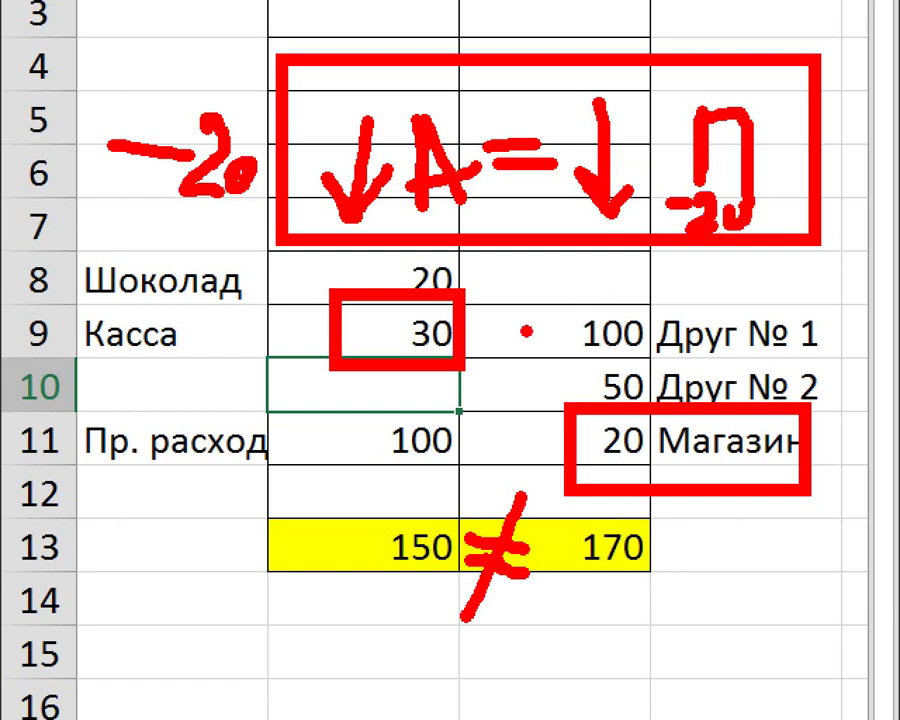
{"action": "key", "text": "Escape"}
- Extend the Магазин debt formula in C11 to =2*10-20
{"action": "left_click", "coordinate": [610, 439]}
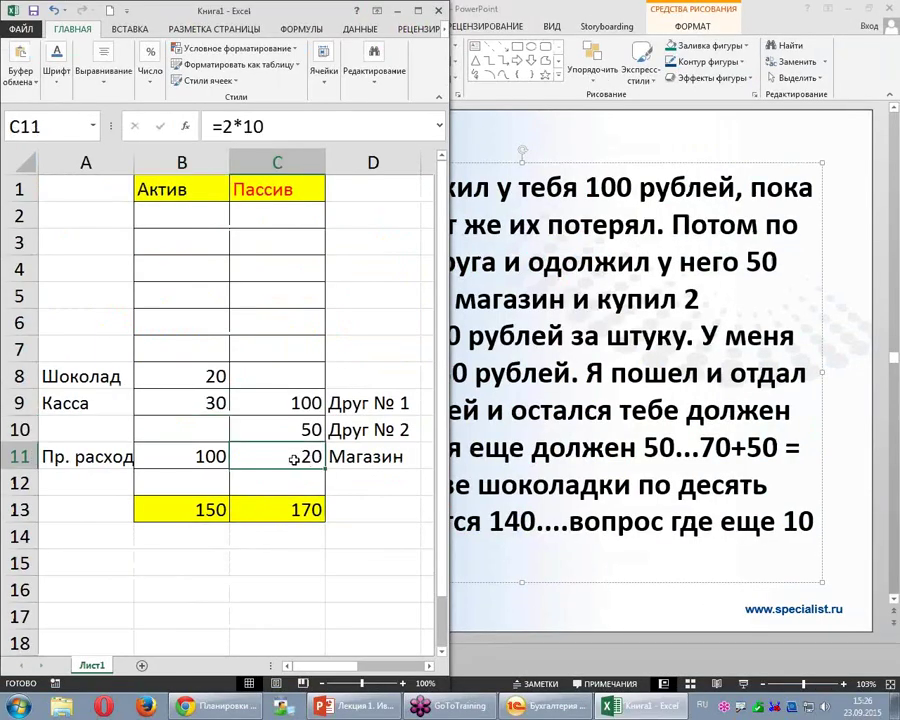
{"action": "left_click", "coordinate": [293, 131]}
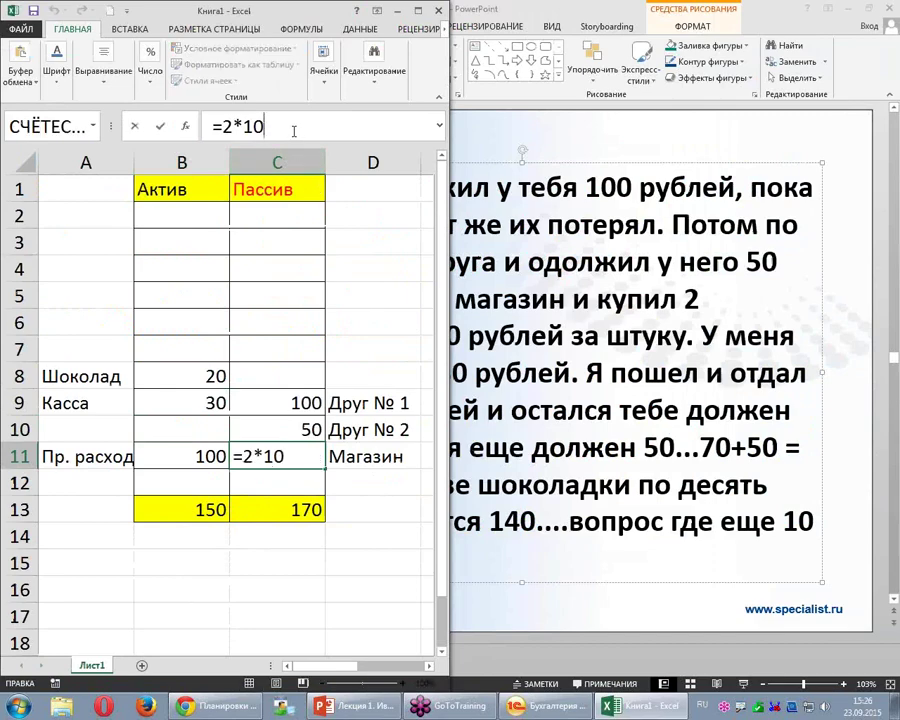
{"action": "type", "text": "-20"}
{"action": "key", "text": "Return"}
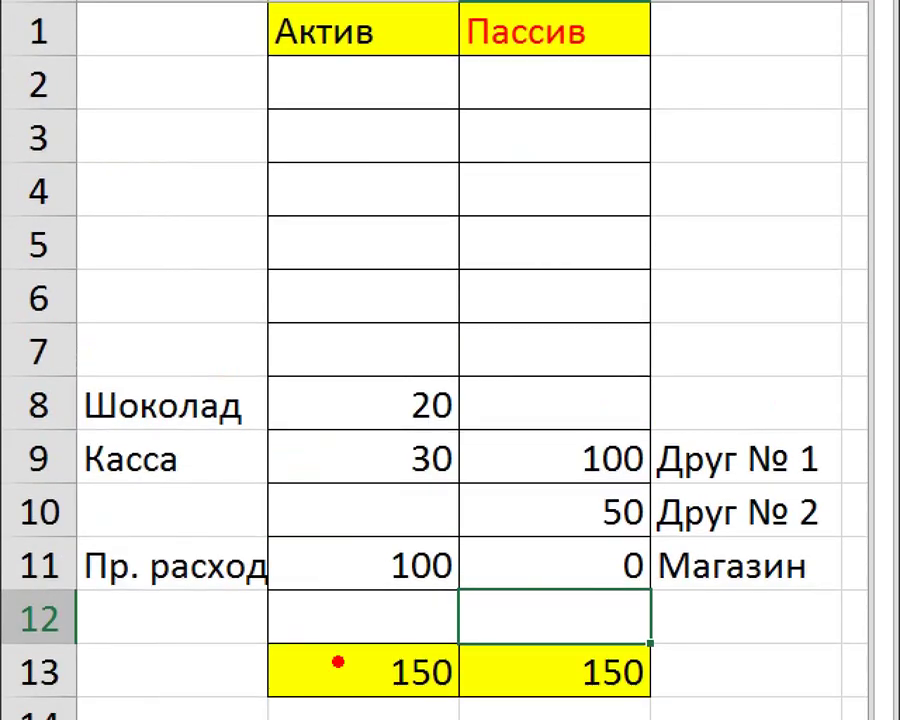
- Frame the Актив and Пассив totals in row 13, write an equals sign between them, and clear the screen drawing
{"action": "left_click_drag", "start_coordinate": [158, 492], "coordinate": [362, 531]}
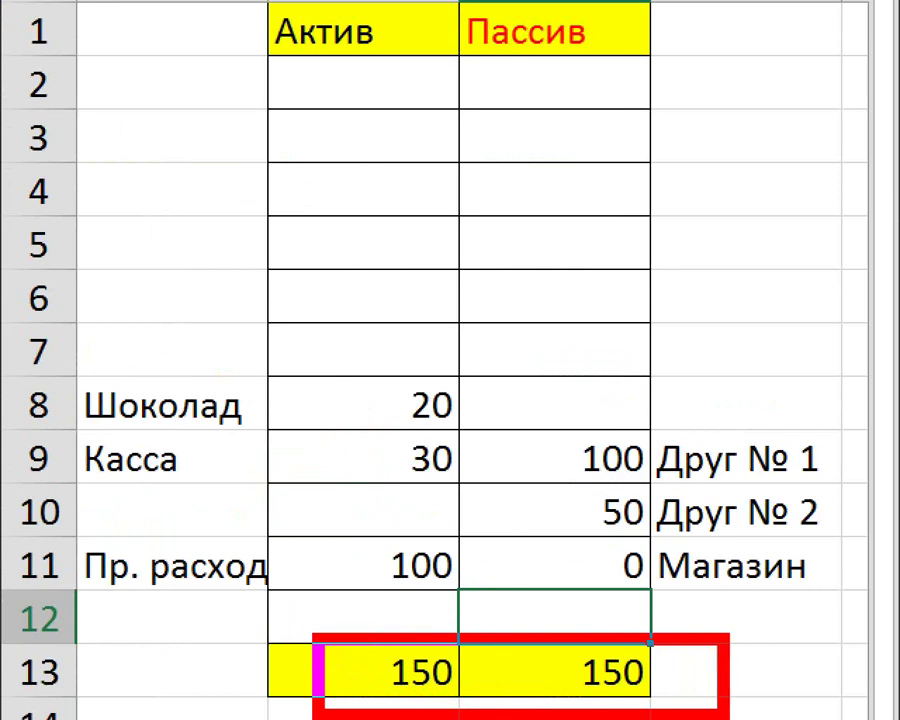
{"action": "mouse_move", "coordinate": [478, 652]}
{"action": "left_mouse_down"}
{"action": "mouse_move", "coordinate": [514, 652]}
{"action": "mouse_move", "coordinate": [522, 677]}
{"action": "mouse_move", "coordinate": [493, 690]}
{"action": "left_mouse_up"}
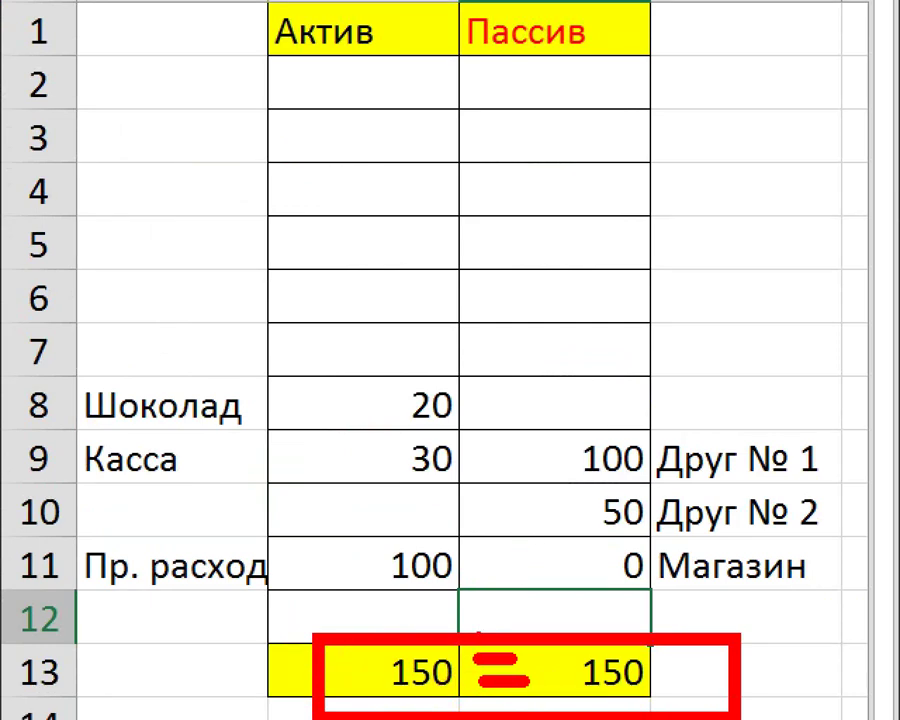
{"action": "key", "text": "Escape"}
- Review the puzzle text on the PowerPoint slide, return to Excel, and frame the Касса row as a screen annotation
{"action": "key", "text": "alt+Tab"}
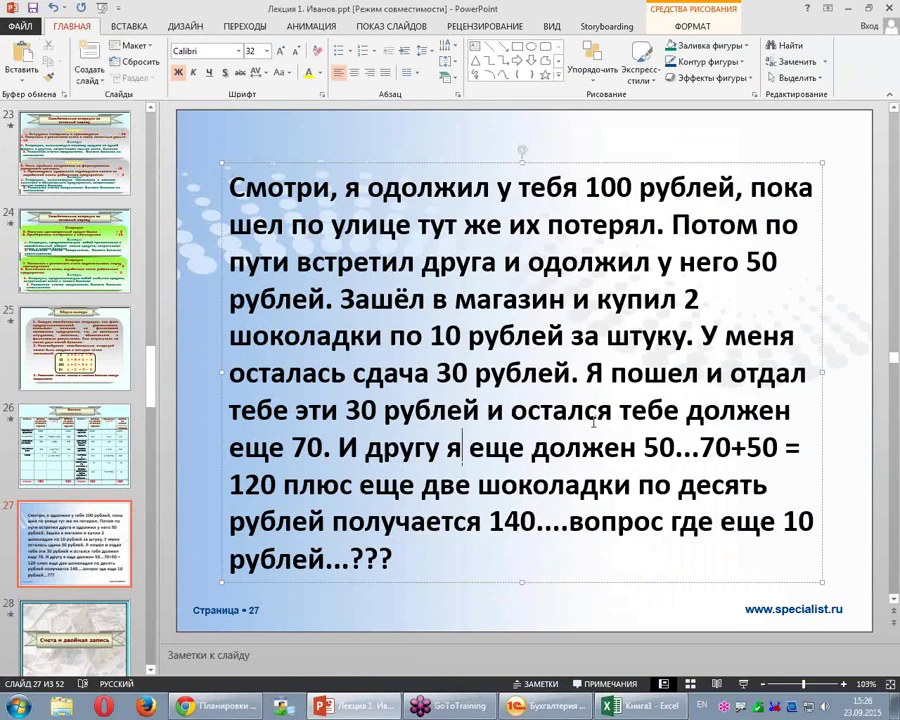
{"action": "left_click", "coordinate": [625, 709]}
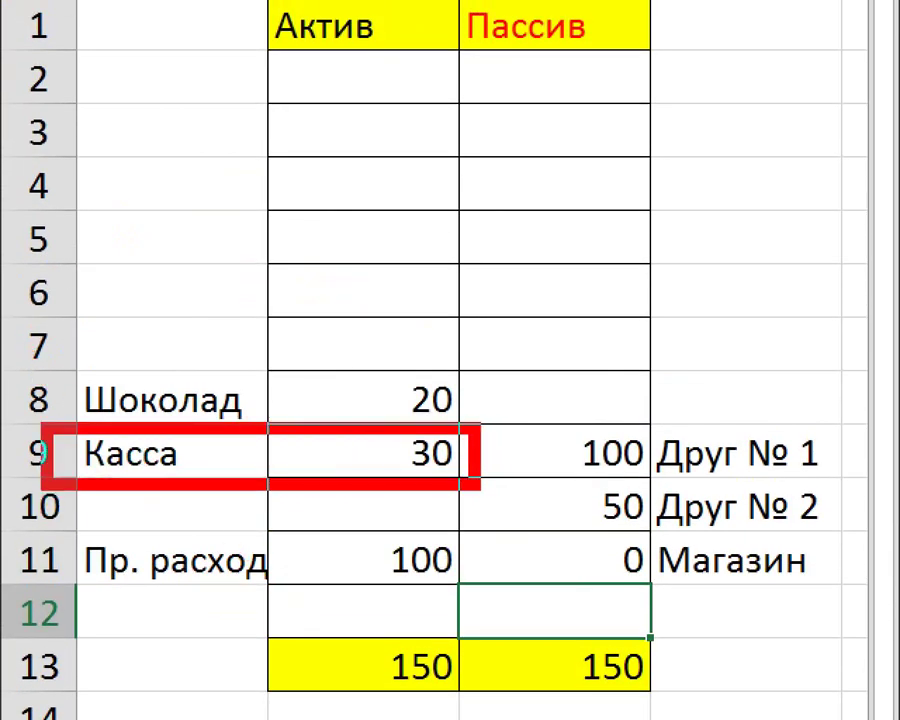
{"action": "left_click_drag", "start_coordinate": [265, 545], "coordinate": [358, 521]}
{"action": "left_click_drag", "start_coordinate": [340, 588], "coordinate": [440, 580]}
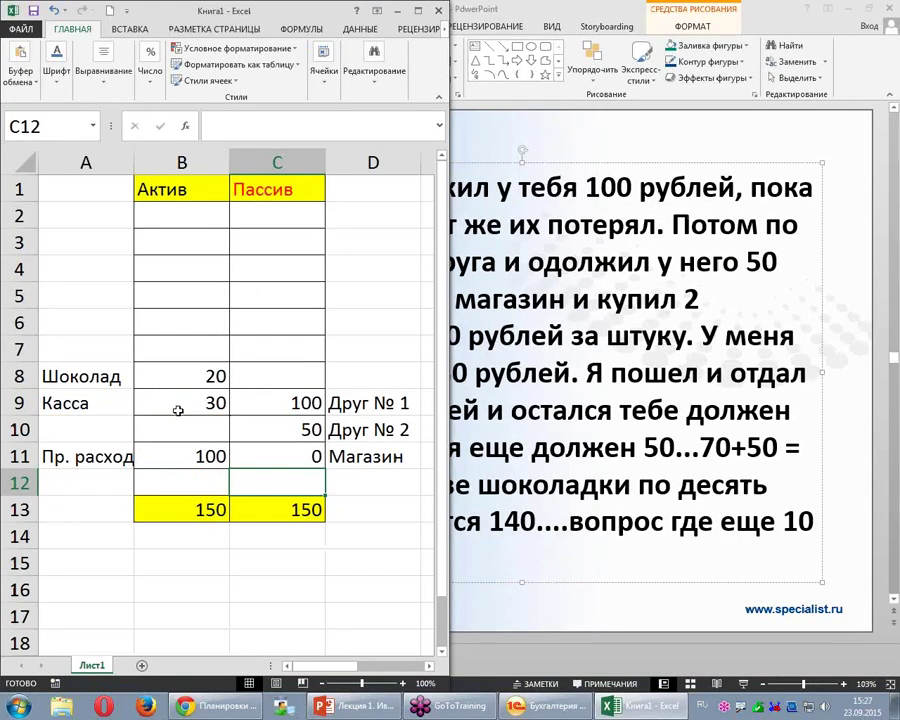
- Extend the Касса formula in B9 to =100-100+50-20-30
{"action": "left_click", "coordinate": [368, 447]}
{"action": "left_click", "coordinate": [363, 128]}
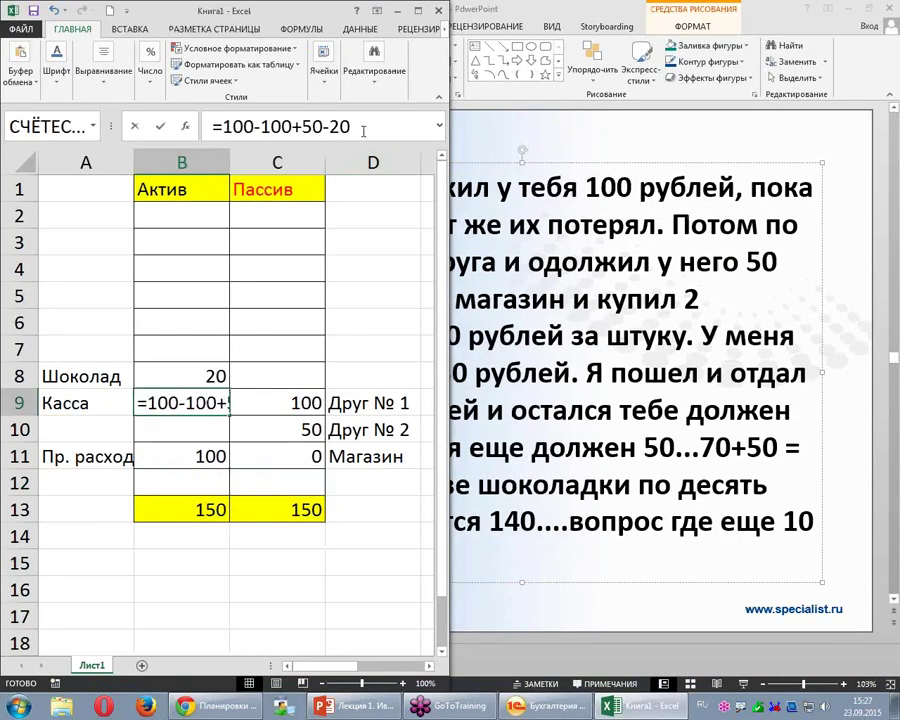
{"action": "type", "text": "-"}
{"action": "type", "text": "30"}
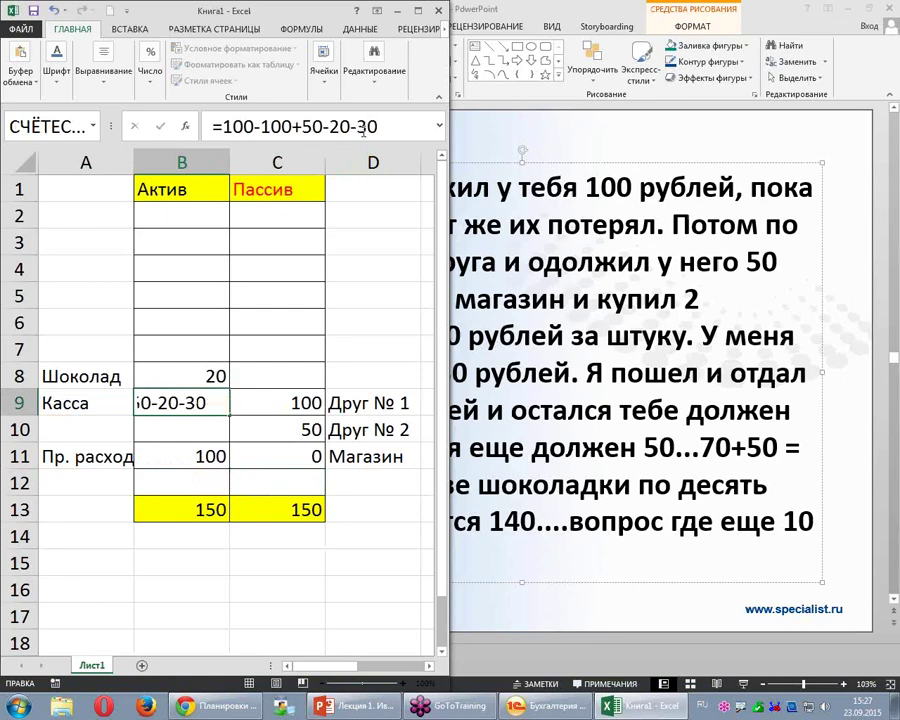
{"action": "key", "text": "Return"}
- Change the Друг № 1 debt in C9 to the formula =100-30
{"action": "left_click", "coordinate": [294, 400]}
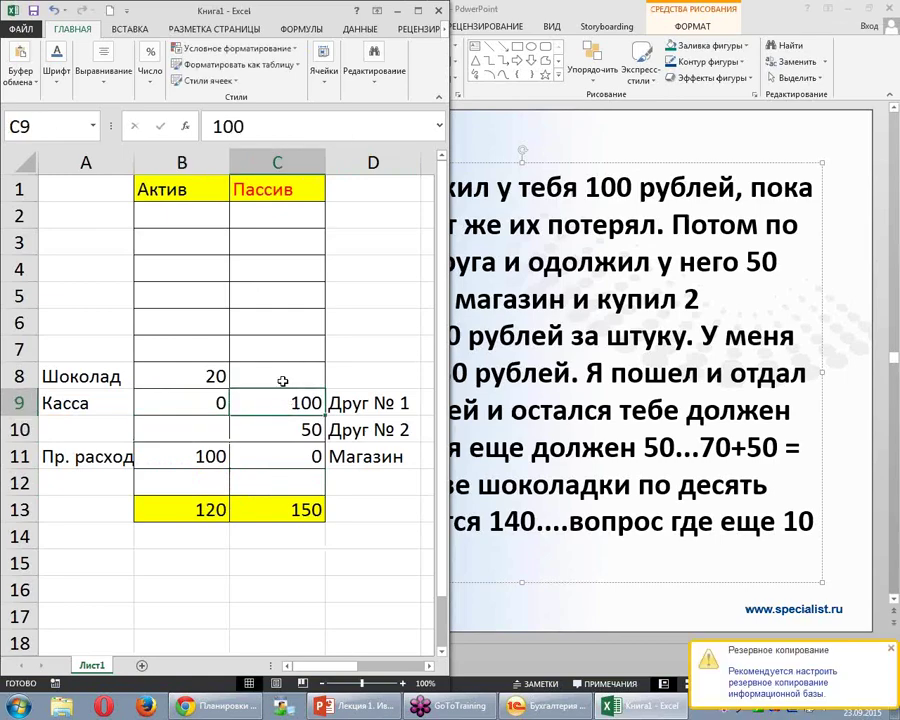
{"action": "left_click", "coordinate": [215, 126]}
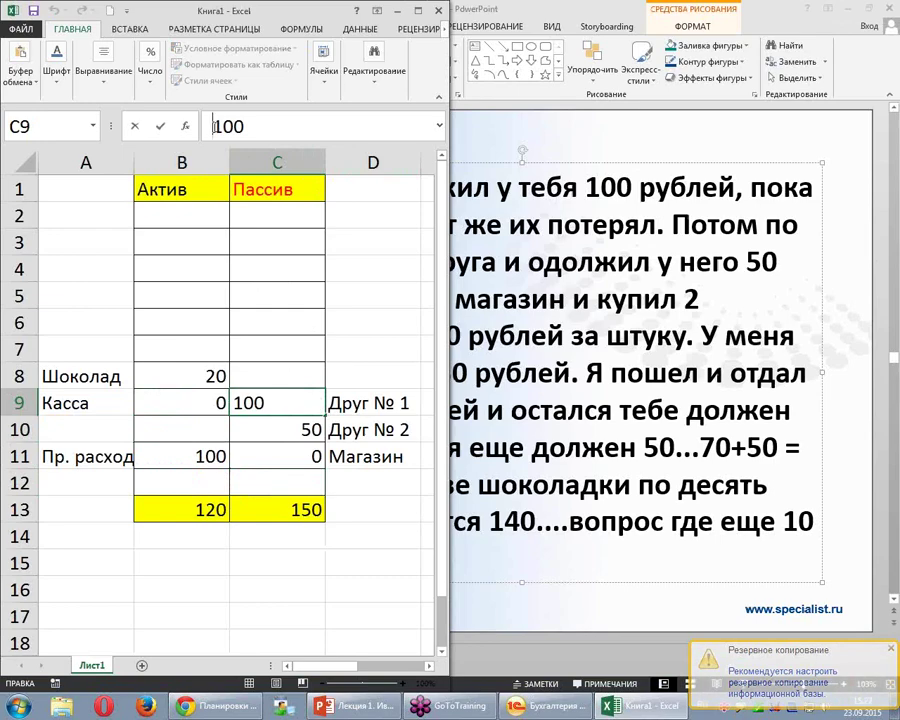
{"action": "type", "text": "=100-30"}
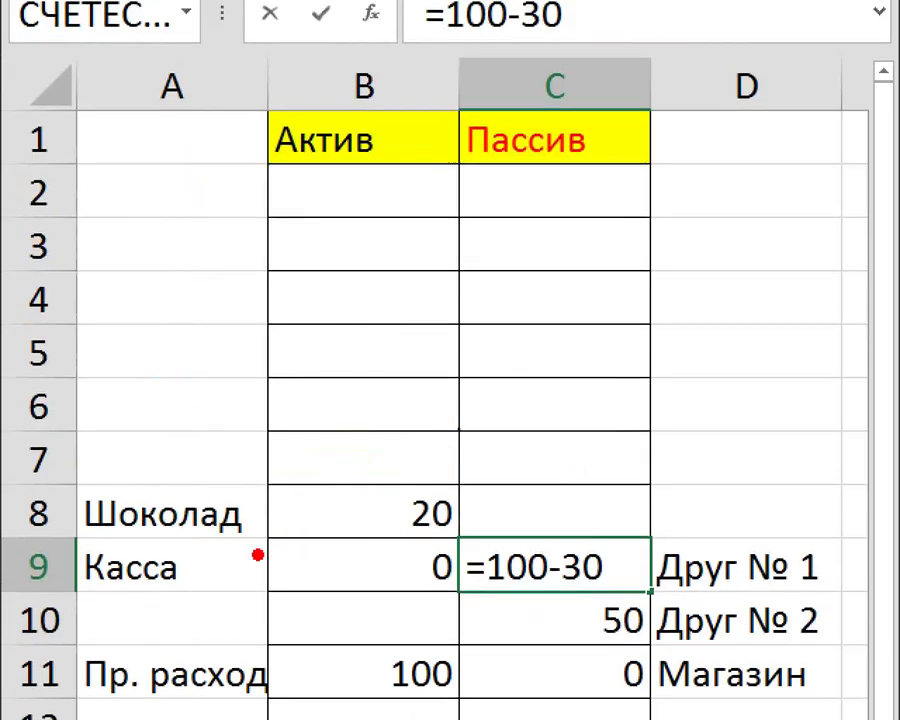
- Handwrite a framed "-30" over the Касса value as a screen annotation and circle the -30 in the C9 formula
{"action": "left_click_drag", "start_coordinate": [124, 395], "coordinate": [144, 397]}
{"action": "mouse_move", "coordinate": [157, 387]}
{"action": "left_mouse_down"}
{"action": "mouse_move", "coordinate": [169, 384]}
{"action": "mouse_move", "coordinate": [154, 407]}
{"action": "left_mouse_up"}
{"action": "mouse_move", "coordinate": [357, 540]}
{"action": "left_mouse_down"}
{"action": "mouse_move", "coordinate": [392, 552]}
{"action": "mouse_move", "coordinate": [362, 533]}
{"action": "left_mouse_up"}
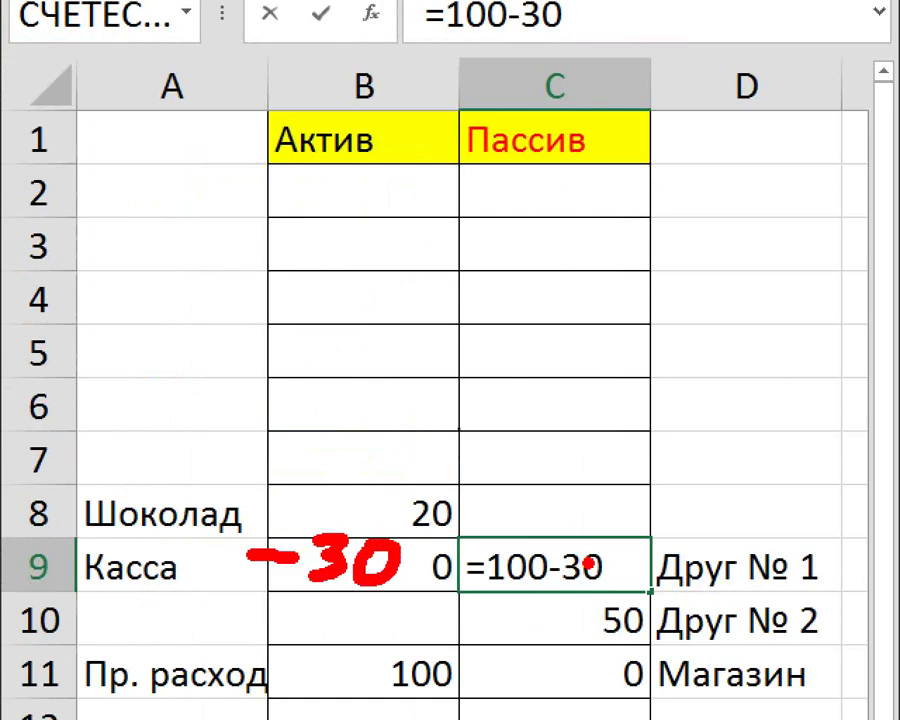
{"action": "mouse_move", "coordinate": [602, 525]}
{"action": "left_mouse_down"}
{"action": "mouse_move", "coordinate": [535, 545]}
{"action": "mouse_move", "coordinate": [592, 512]}
{"action": "left_mouse_up"}
{"action": "mouse_move", "coordinate": [258, 512]}
{"action": "left_mouse_down"}
{"action": "mouse_move", "coordinate": [416, 510]}
{"action": "mouse_move", "coordinate": [298, 590]}
{"action": "mouse_move", "coordinate": [235, 522]}
{"action": "left_mouse_up"}
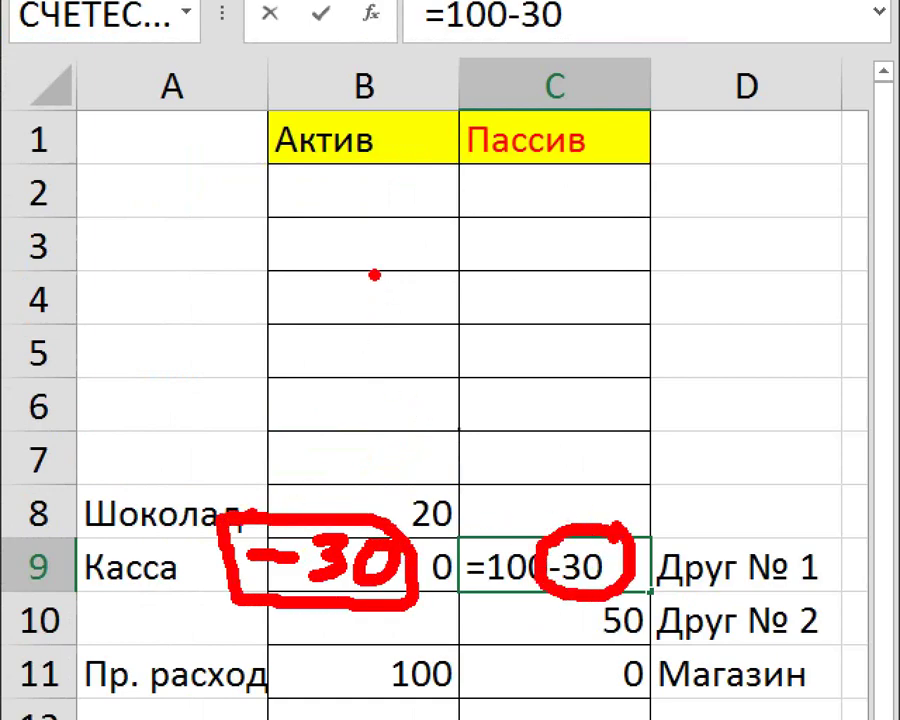
- Handwrite the note "4 тип х.о" across the empty upper rows of the Актив and Пассив columns
{"action": "left_click_drag", "start_coordinate": [372, 245], "coordinate": [402, 297]}
{"action": "left_click_drag", "start_coordinate": [402, 257], "coordinate": [398, 360]}
{"action": "mouse_move", "coordinate": [436, 310]}
{"action": "left_mouse_down"}
{"action": "mouse_move", "coordinate": [448, 342]}
{"action": "mouse_move", "coordinate": [494, 322]}
{"action": "mouse_move", "coordinate": [522, 322]}
{"action": "left_mouse_up"}
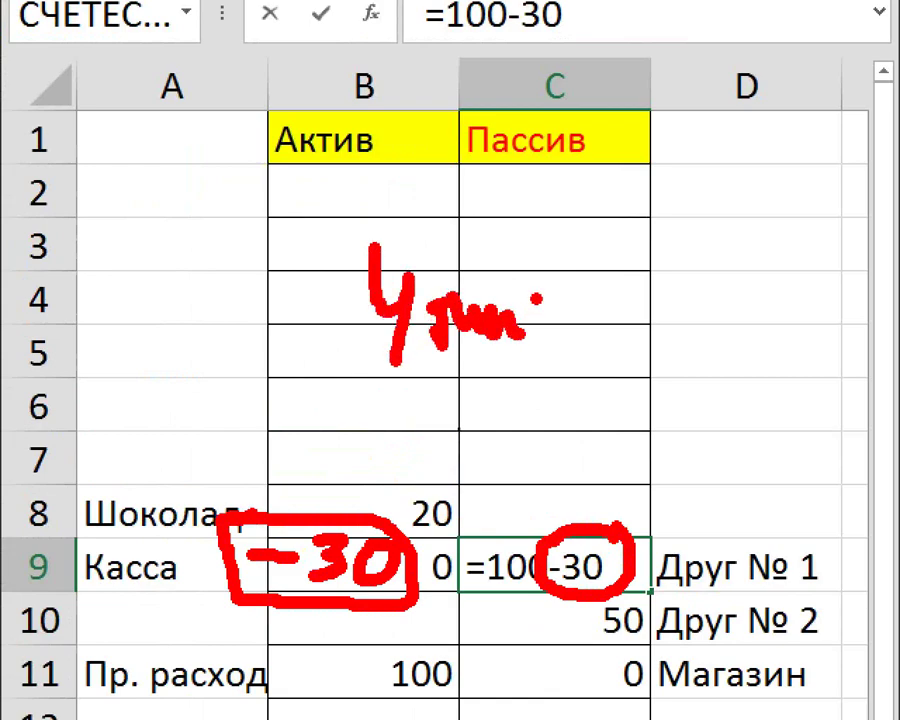
{"action": "left_click_drag", "start_coordinate": [545, 258], "coordinate": [580, 290]}
{"action": "left_click_drag", "start_coordinate": [578, 255], "coordinate": [548, 292]}
{"action": "left_click", "coordinate": [592, 275]}
{"action": "mouse_move", "coordinate": [607, 258]}
{"action": "left_mouse_down"}
{"action": "mouse_move", "coordinate": [605, 302]}
{"action": "mouse_move", "coordinate": [632, 300]}
{"action": "left_mouse_up"}
- Draw a circled minus sign in both the Актив and Пассив columns, then clear the drawing and commit the C9 formula
{"action": "left_click_drag", "start_coordinate": [330, 421], "coordinate": [372, 421]}
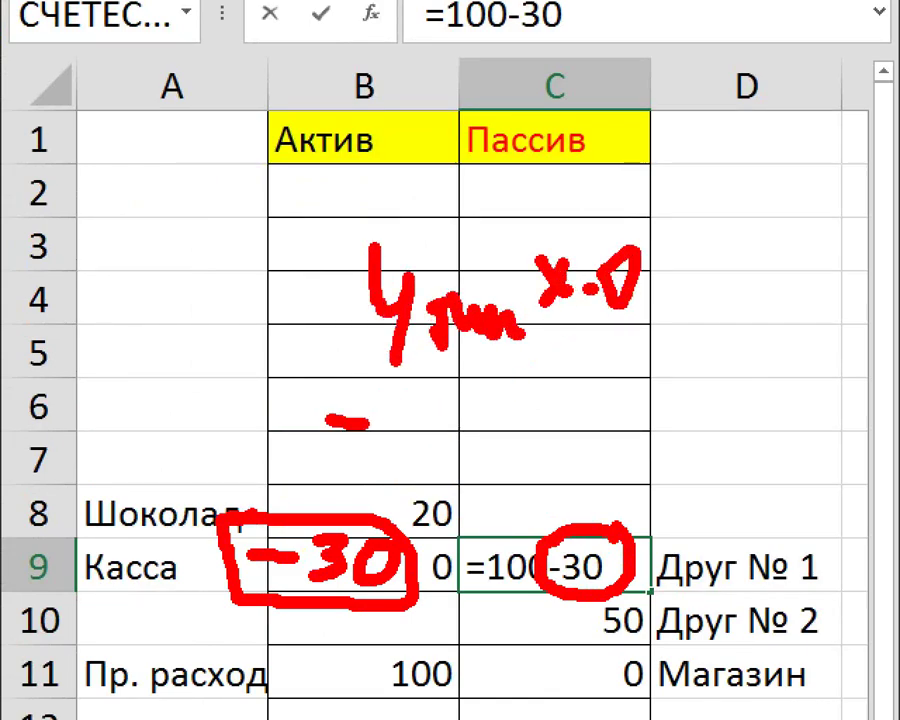
{"action": "mouse_move", "coordinate": [335, 386]}
{"action": "left_mouse_down"}
{"action": "mouse_move", "coordinate": [302, 438]}
{"action": "mouse_move", "coordinate": [406, 389]}
{"action": "left_mouse_up"}
{"action": "mouse_move", "coordinate": [530, 426]}
{"action": "left_mouse_down"}
{"action": "mouse_move", "coordinate": [608, 424]}
{"action": "mouse_move", "coordinate": [608, 398]}
{"action": "left_mouse_up"}
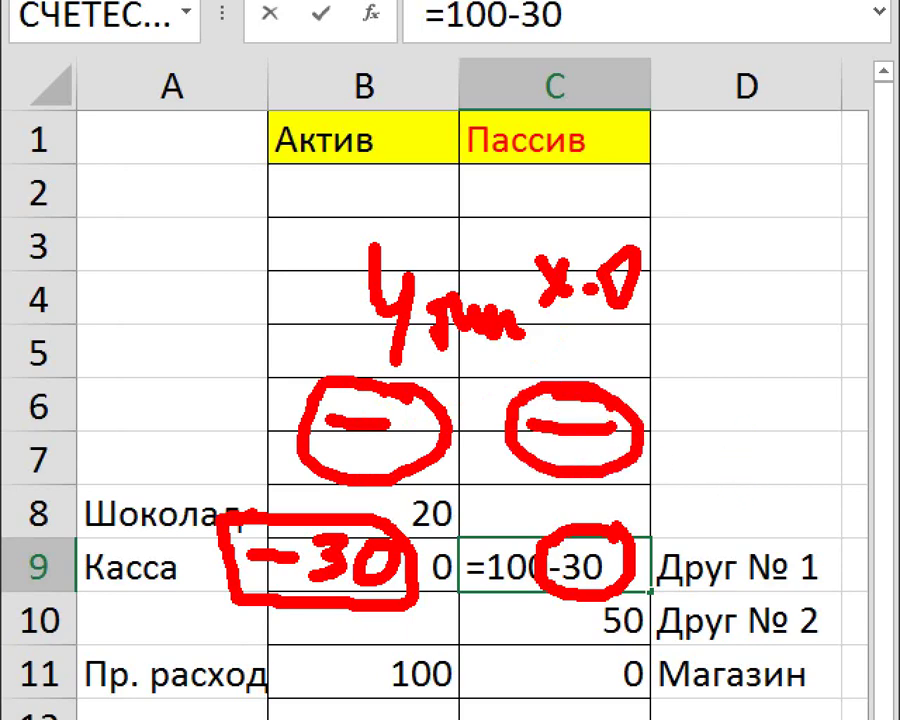
{"action": "key", "text": "Escape"}
{"action": "key", "text": "Return"}
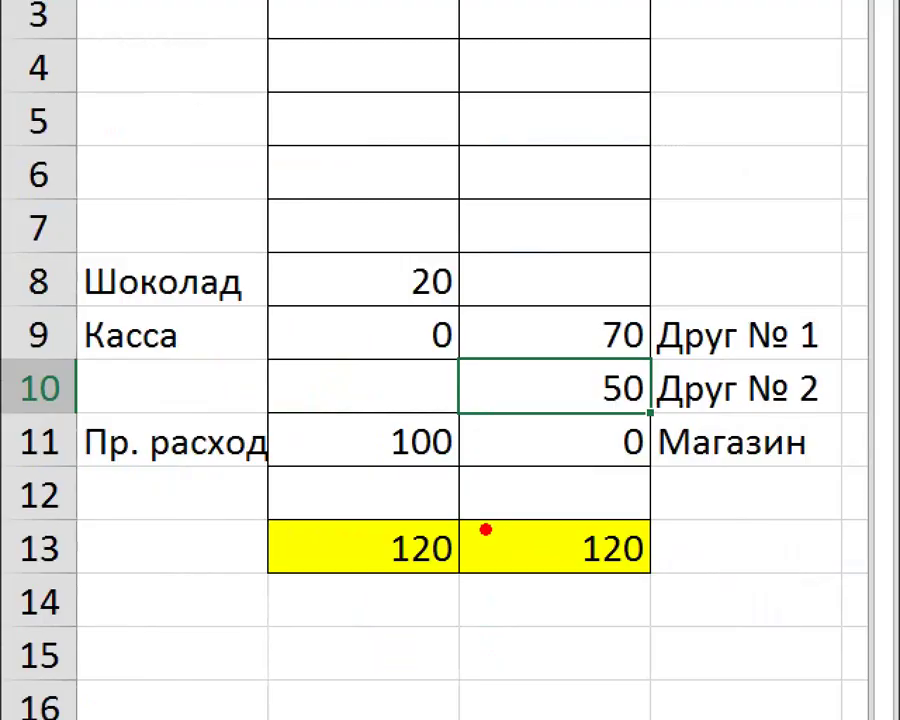
- Draw an equals sign between the row 13 totals, clear the drawing, and switch to the PowerPoint puzzle slide
{"action": "mouse_move", "coordinate": [485, 530]}
{"action": "left_mouse_down"}
{"action": "mouse_move", "coordinate": [510, 532]}
{"action": "mouse_move", "coordinate": [510, 546]}
{"action": "left_mouse_up"}
{"action": "key", "text": "Escape"}
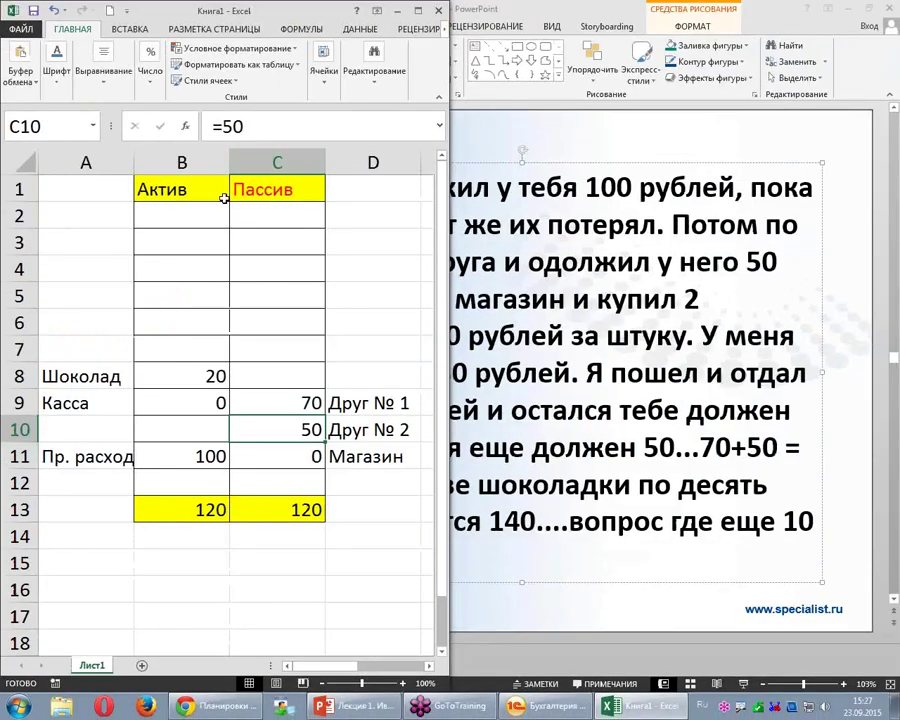
{"action": "left_click", "coordinate": [408, 10]}
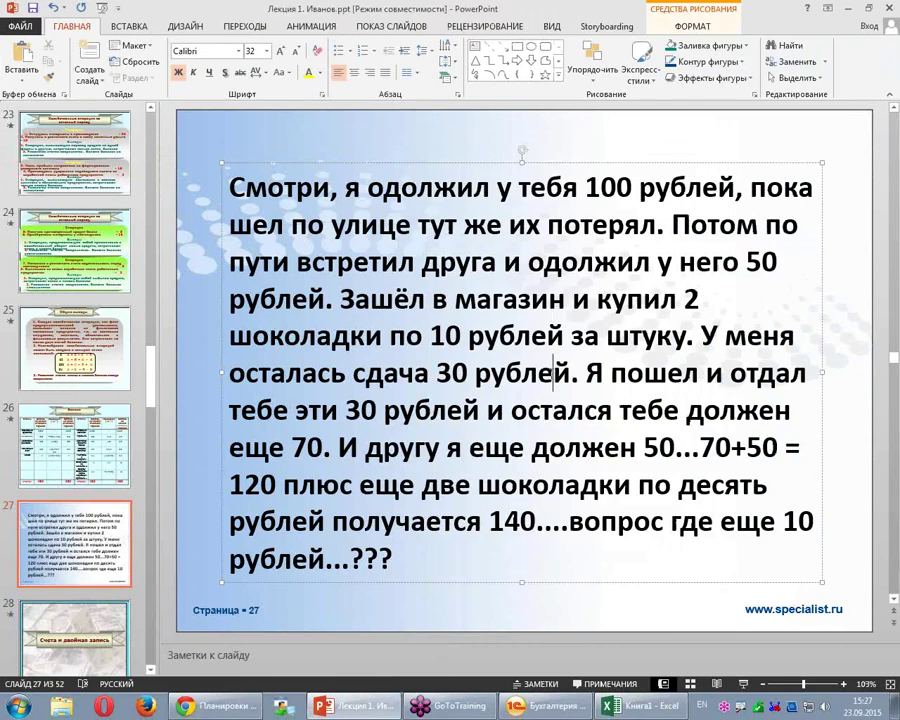
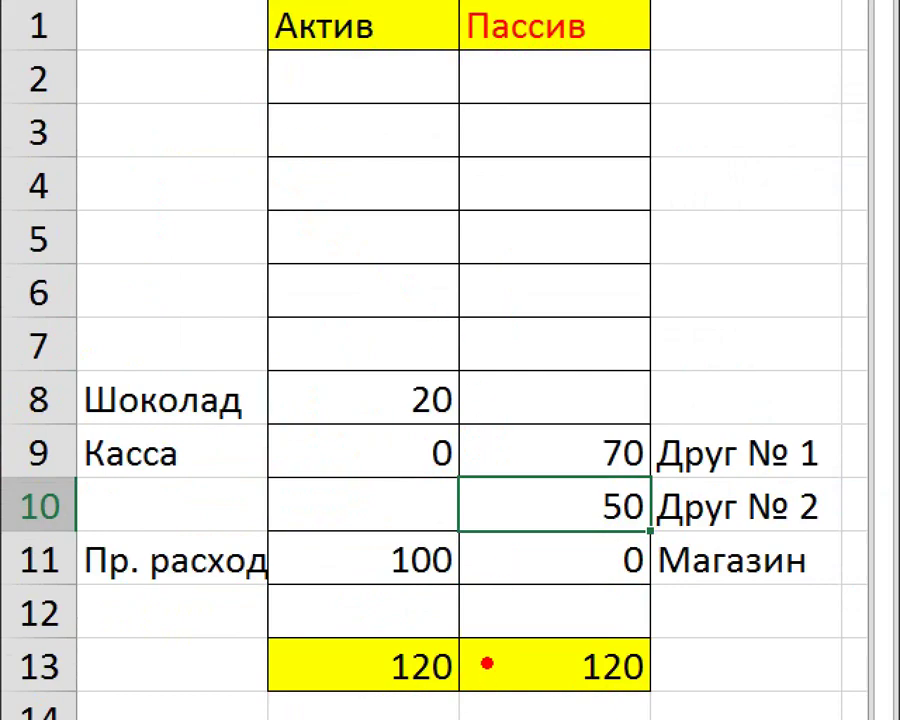
- Draw an equals sign between the row 13 totals and handwrite "финрез = Дох - Расх" across the upper rows
{"action": "left_click_drag", "start_coordinate": [480, 661], "coordinate": [545, 661]}
{"action": "left_click_drag", "start_coordinate": [474, 685], "coordinate": [545, 686]}
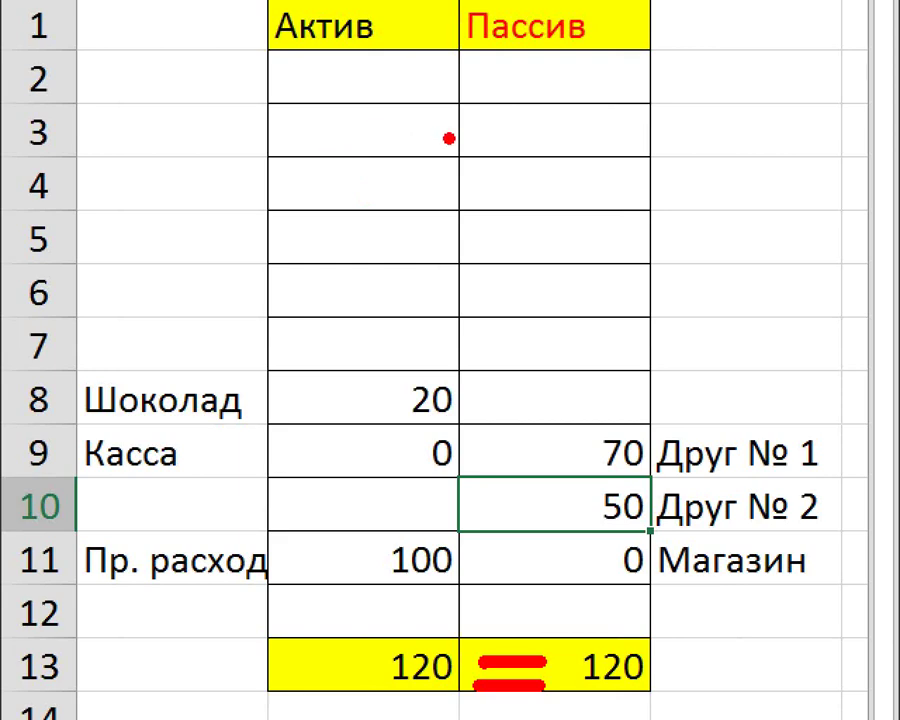
{"action": "left_click_drag", "start_coordinate": [272, 28], "coordinate": [268, 165]}
{"action": "mouse_move", "coordinate": [265, 100]}
{"action": "left_mouse_down"}
{"action": "mouse_move", "coordinate": [240, 78]}
{"action": "mouse_move", "coordinate": [340, 80]}
{"action": "mouse_move", "coordinate": [470, 65]}
{"action": "mouse_move", "coordinate": [525, 205]}
{"action": "mouse_move", "coordinate": [545, 130]}
{"action": "mouse_move", "coordinate": [625, 110]}
{"action": "mouse_move", "coordinate": [815, 88]}
{"action": "mouse_move", "coordinate": [815, 118]}
{"action": "left_mouse_up"}
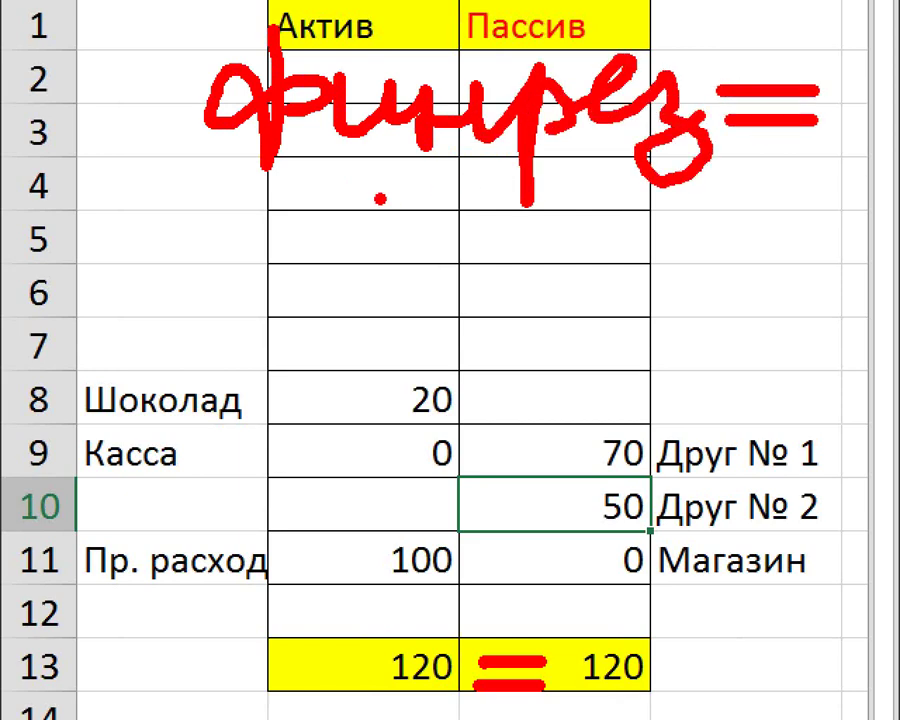
{"action": "mouse_move", "coordinate": [321, 184]}
{"action": "left_mouse_down"}
{"action": "mouse_move", "coordinate": [330, 232]}
{"action": "mouse_move", "coordinate": [372, 216]}
{"action": "mouse_move", "coordinate": [436, 226]}
{"action": "mouse_move", "coordinate": [455, 250]}
{"action": "mouse_move", "coordinate": [620, 215]}
{"action": "mouse_move", "coordinate": [645, 245]}
{"action": "mouse_move", "coordinate": [770, 215]}
{"action": "mouse_move", "coordinate": [718, 270]}
{"action": "left_mouse_up"}
{"action": "left_click_drag", "start_coordinate": [100, 188], "coordinate": [232, 186]}
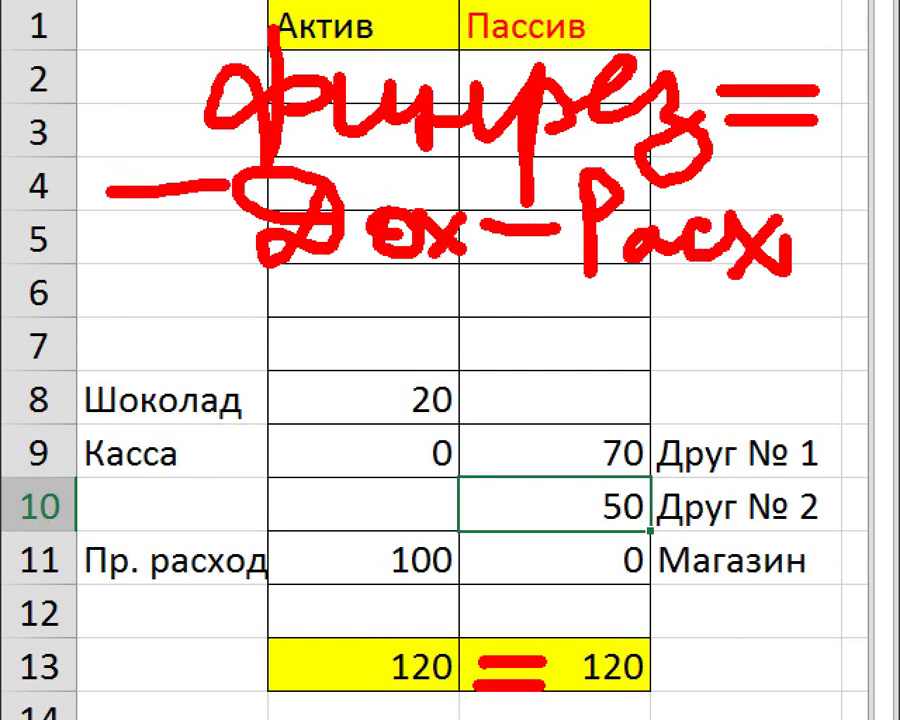
{"action": "left_click_drag", "start_coordinate": [92, 216], "coordinate": [205, 212]}
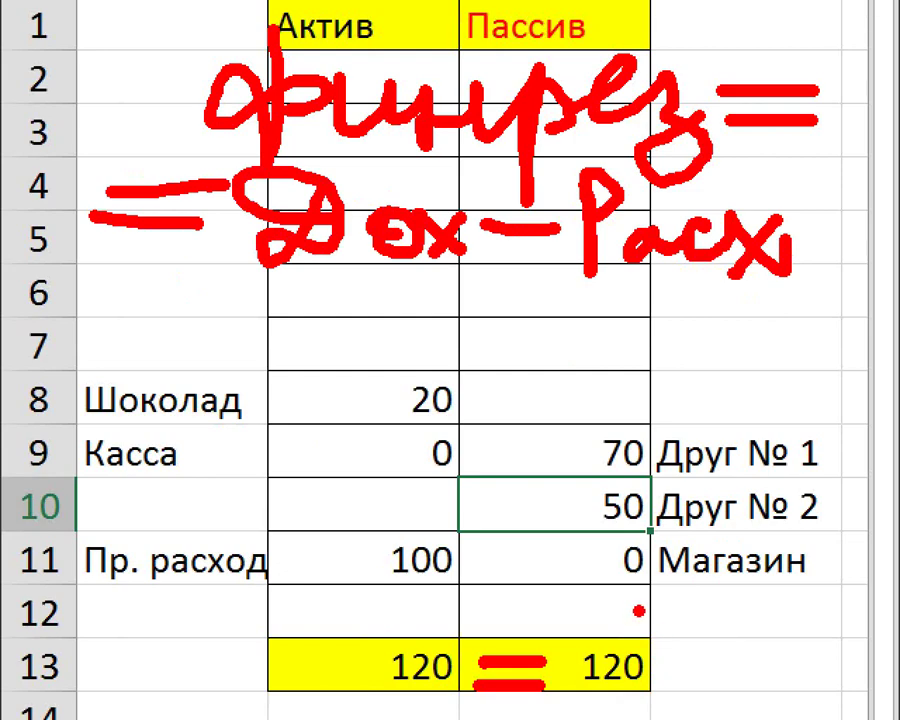
- Handwrite "Дох" beside row 12 with a 0 in the Пассив column, then clear the screen drawing
{"action": "mouse_move", "coordinate": [638, 610]}
{"action": "left_mouse_down"}
{"action": "mouse_move", "coordinate": [712, 628]}
{"action": "mouse_move", "coordinate": [705, 650]}
{"action": "mouse_move", "coordinate": [790, 615]}
{"action": "mouse_move", "coordinate": [805, 640]}
{"action": "left_mouse_up"}
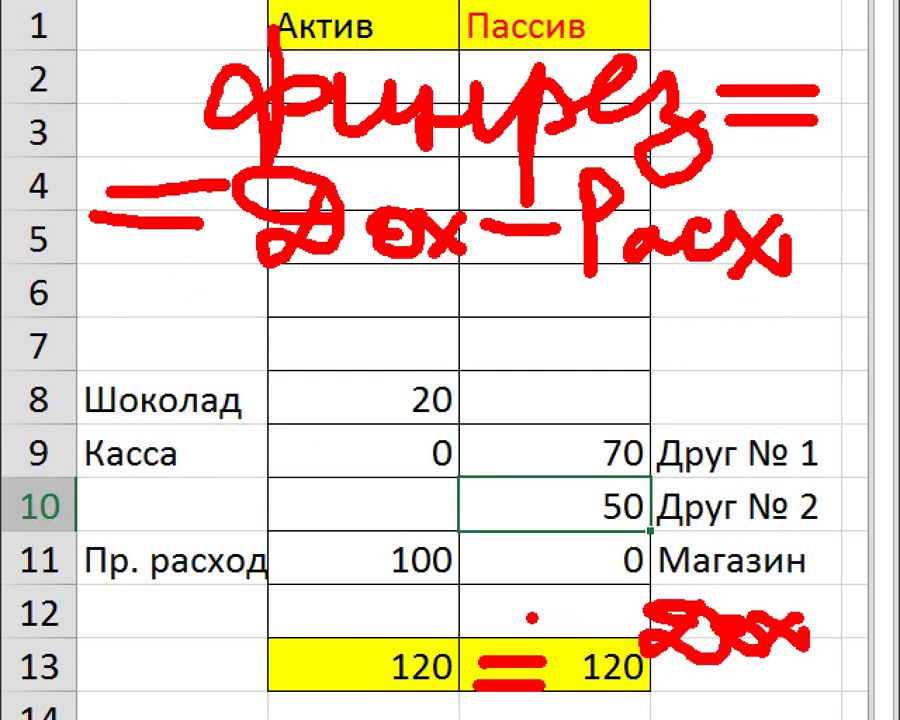
{"action": "left_click_drag", "start_coordinate": [560, 595], "coordinate": [540, 593]}
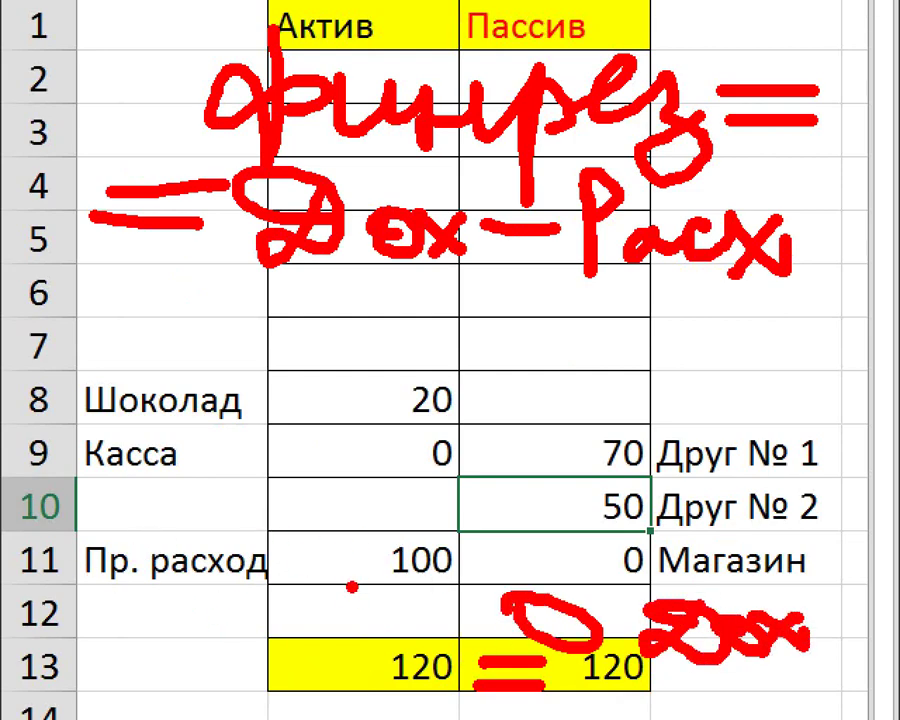
{"action": "key", "text": "Escape"}
- Extend the Пр. расход formula in B11 to =100-100
{"action": "left_click", "coordinate": [323, 565]}
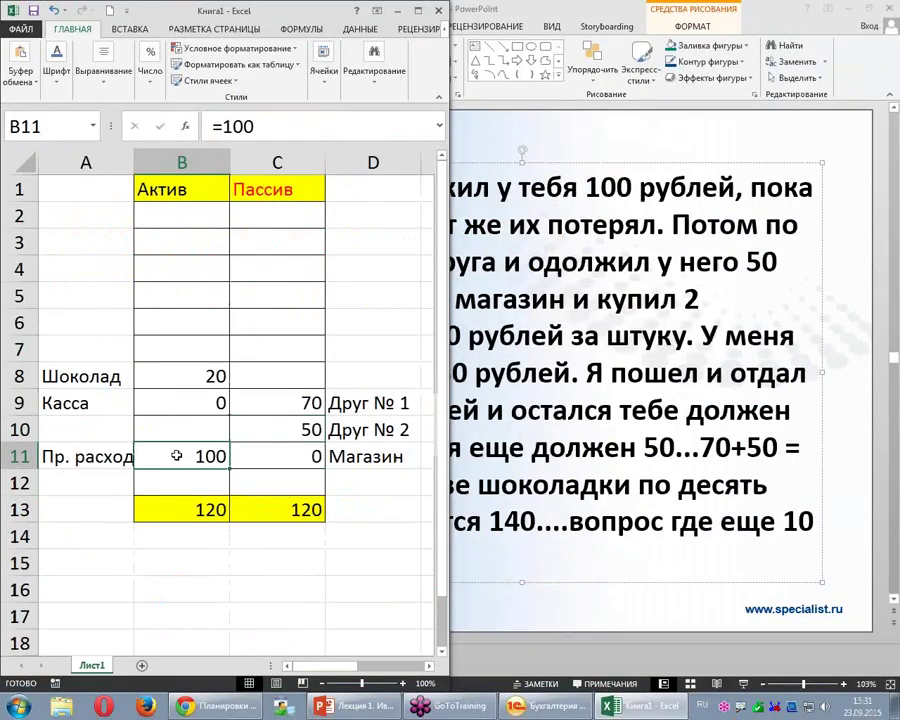
{"action": "left_click", "coordinate": [275, 123]}
{"action": "type", "text": "-100"}
{"action": "key", "text": "Return"}
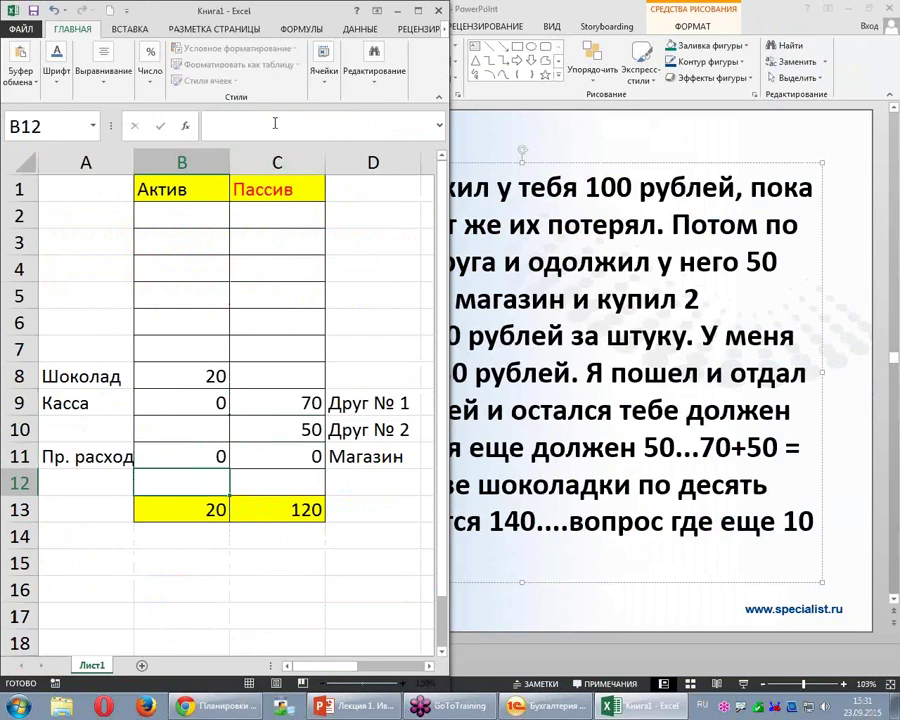
- Add a Прибыль label in D4 and enter =0-100 in C4 of the Пассив column
{"action": "left_click", "coordinate": [362, 266]}
{"action": "type", "text": "Прибыль"}
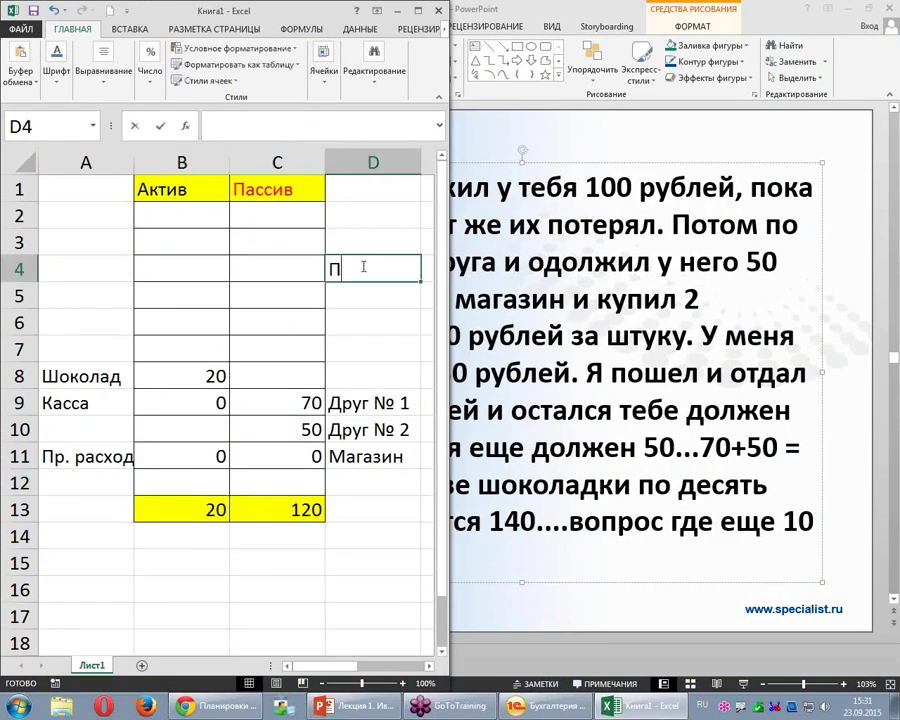
{"action": "left_click", "coordinate": [277, 272]}
{"action": "type", "text": "=0-100"}
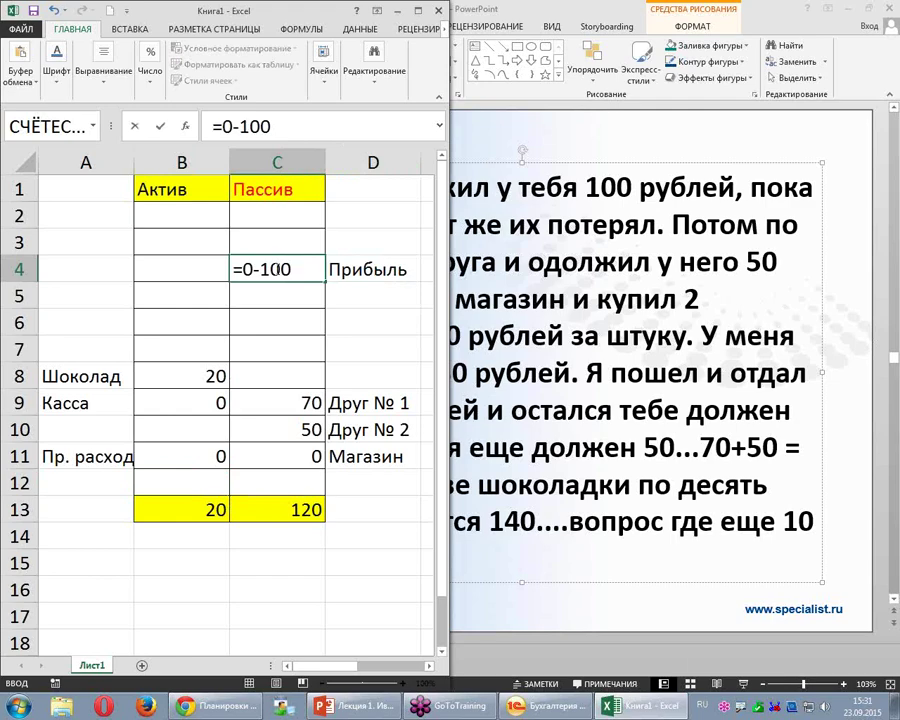
{"action": "key", "text": "Return"}
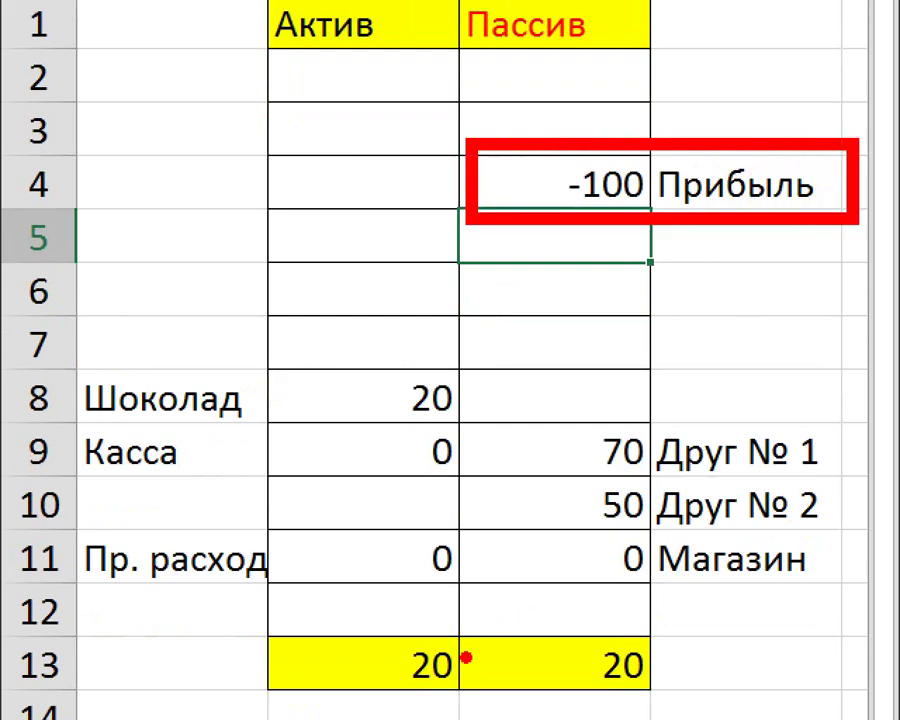
- Draw an equals sign between the row 13 totals and frame the asset rows from Шоколад to Пр. расход
{"action": "left_click_drag", "start_coordinate": [465, 657], "coordinate": [550, 650]}
{"action": "left_click_drag", "start_coordinate": [459, 680], "coordinate": [545, 677]}
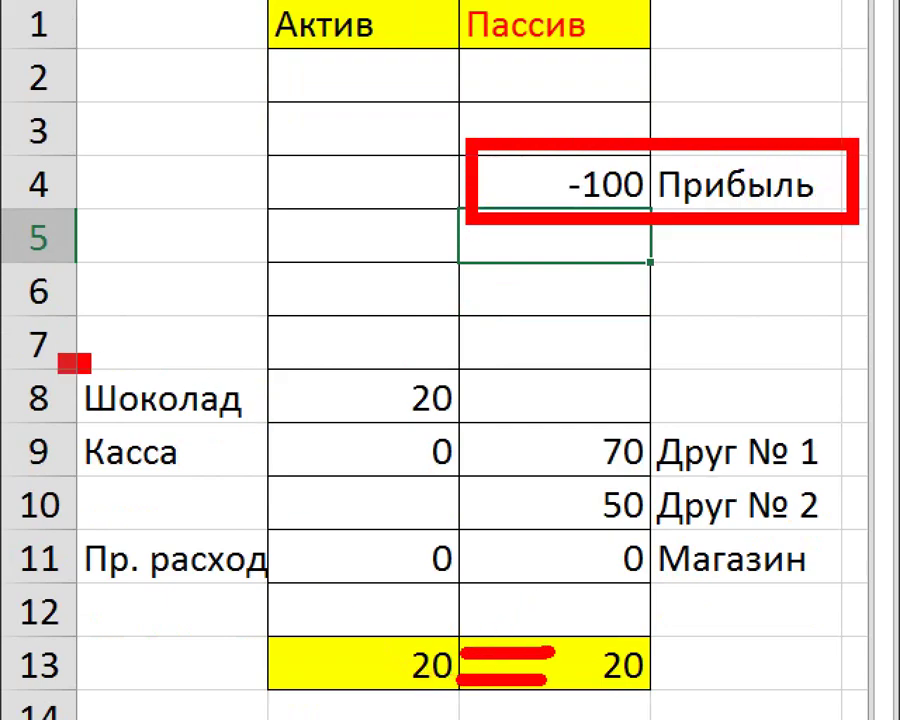
{"action": "mouse_move", "coordinate": [73, 363]}
{"action": "left_mouse_down"}
{"action": "mouse_move", "coordinate": [460, 582]}
{"action": "mouse_move", "coordinate": [468, 605]}
{"action": "left_mouse_up"}
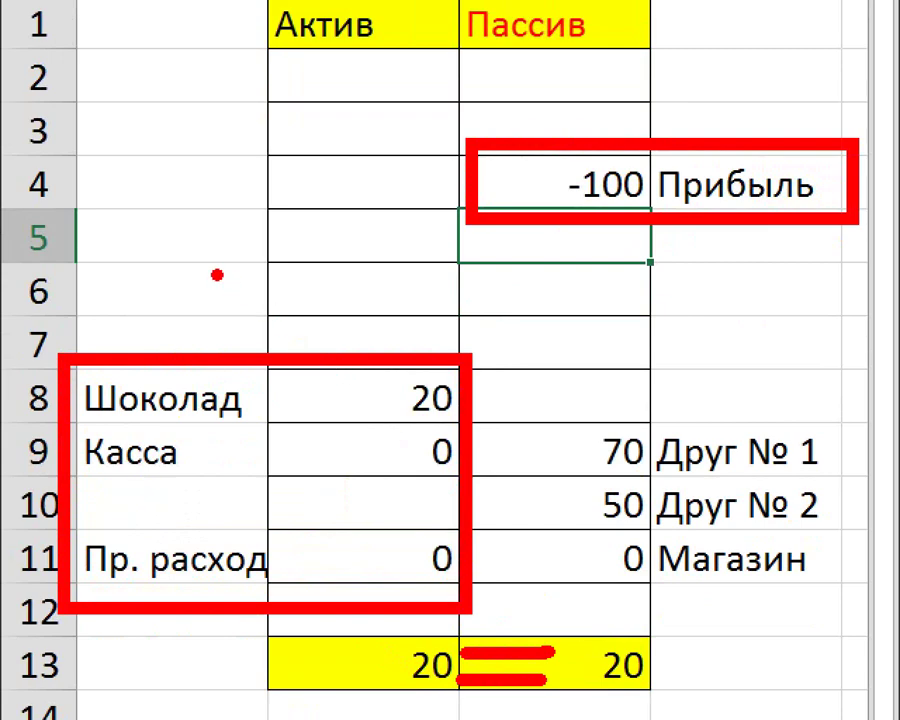
- Circle the Друг № 1, Друг № 2 and Магазин debts and draw two arrows from them to the framed assets
{"action": "mouse_move", "coordinate": [862, 404]}
{"action": "left_mouse_down"}
{"action": "mouse_move", "coordinate": [573, 418]}
{"action": "mouse_move", "coordinate": [763, 587]}
{"action": "mouse_move", "coordinate": [862, 404]}
{"action": "left_mouse_up"}
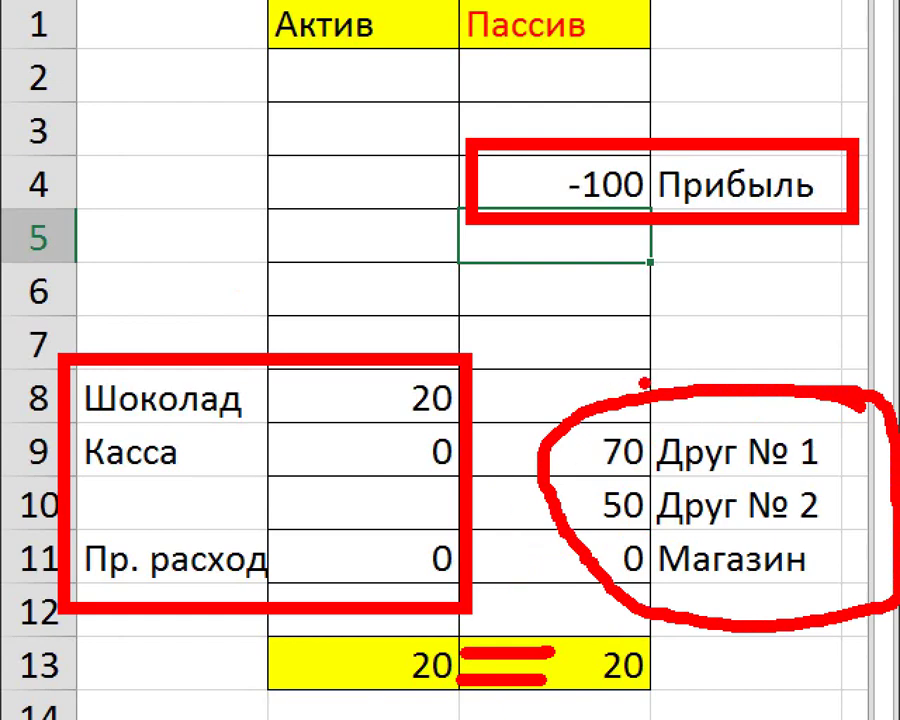
{"action": "mouse_move", "coordinate": [645, 378]}
{"action": "left_mouse_down"}
{"action": "mouse_move", "coordinate": [362, 315]}
{"action": "mouse_move", "coordinate": [450, 321]}
{"action": "left_mouse_up"}
{"action": "mouse_move", "coordinate": [700, 556]}
{"action": "left_mouse_down"}
{"action": "mouse_move", "coordinate": [392, 532]}
{"action": "mouse_move", "coordinate": [412, 490]}
{"action": "left_mouse_up"}
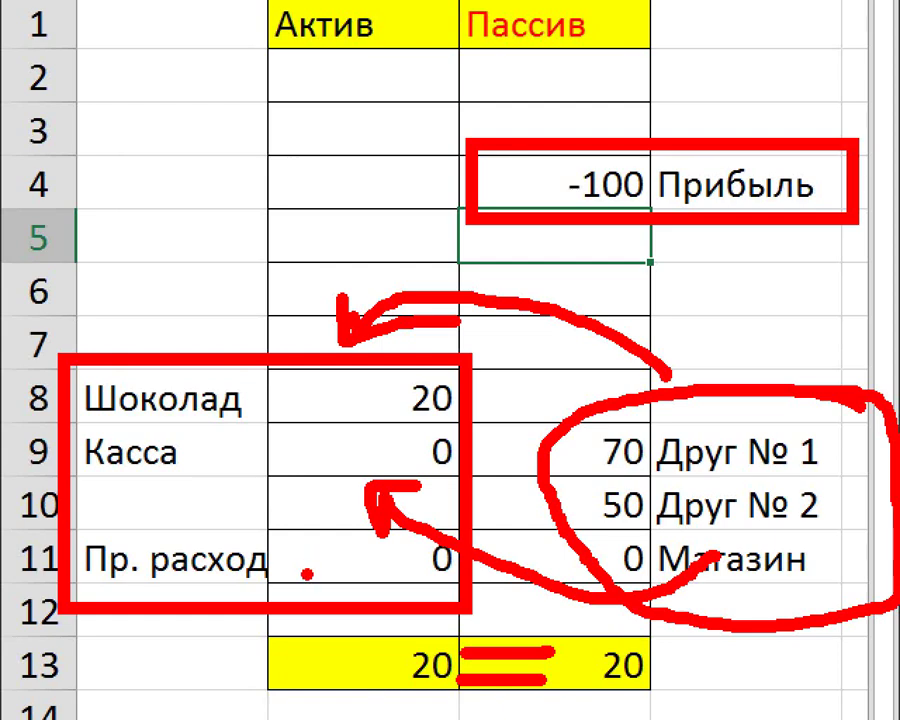
- Draw a check mark above the framed assets, handwrite "1x300" over it, and clear the screen drawing
{"action": "left_click_drag", "start_coordinate": [228, 272], "coordinate": [255, 270]}
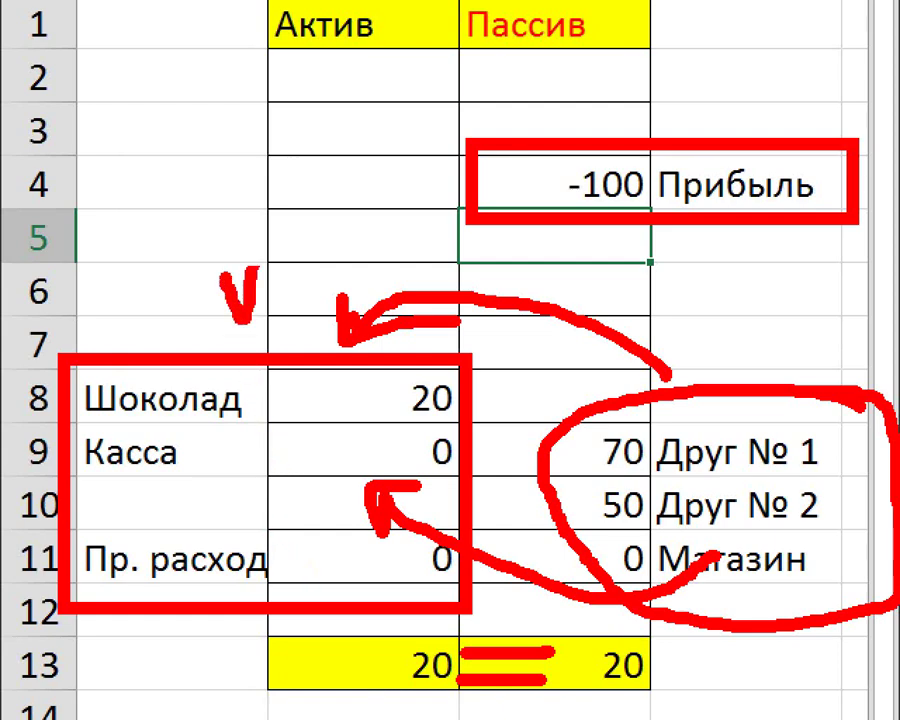
{"action": "left_click_drag", "start_coordinate": [155, 162], "coordinate": [180, 210]}
{"action": "mouse_move", "coordinate": [210, 145]}
{"action": "left_mouse_down"}
{"action": "mouse_move", "coordinate": [245, 170]}
{"action": "mouse_move", "coordinate": [200, 208]}
{"action": "left_mouse_up"}
{"action": "mouse_move", "coordinate": [258, 135]}
{"action": "left_mouse_down"}
{"action": "mouse_move", "coordinate": [292, 168]}
{"action": "mouse_move", "coordinate": [262, 205]}
{"action": "left_mouse_up"}
{"action": "mouse_move", "coordinate": [318, 145]}
{"action": "left_mouse_down"}
{"action": "mouse_move", "coordinate": [360, 150]}
{"action": "mouse_move", "coordinate": [412, 135]}
{"action": "mouse_move", "coordinate": [382, 120]}
{"action": "left_mouse_up"}
{"action": "left_click_drag", "start_coordinate": [283, 102], "coordinate": [284, 192]}
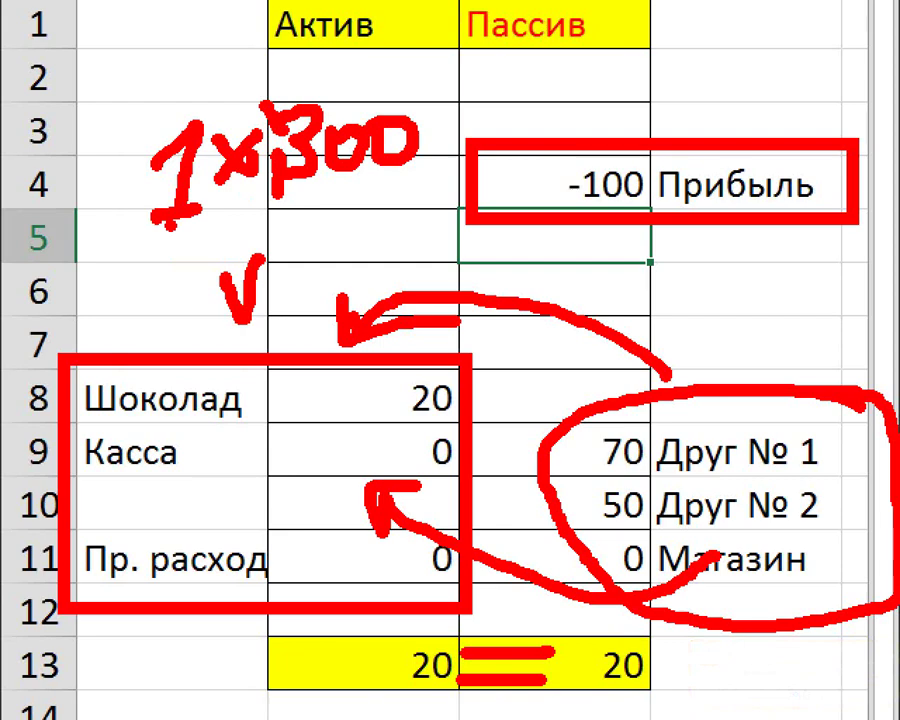
{"action": "key", "text": "Escape"}
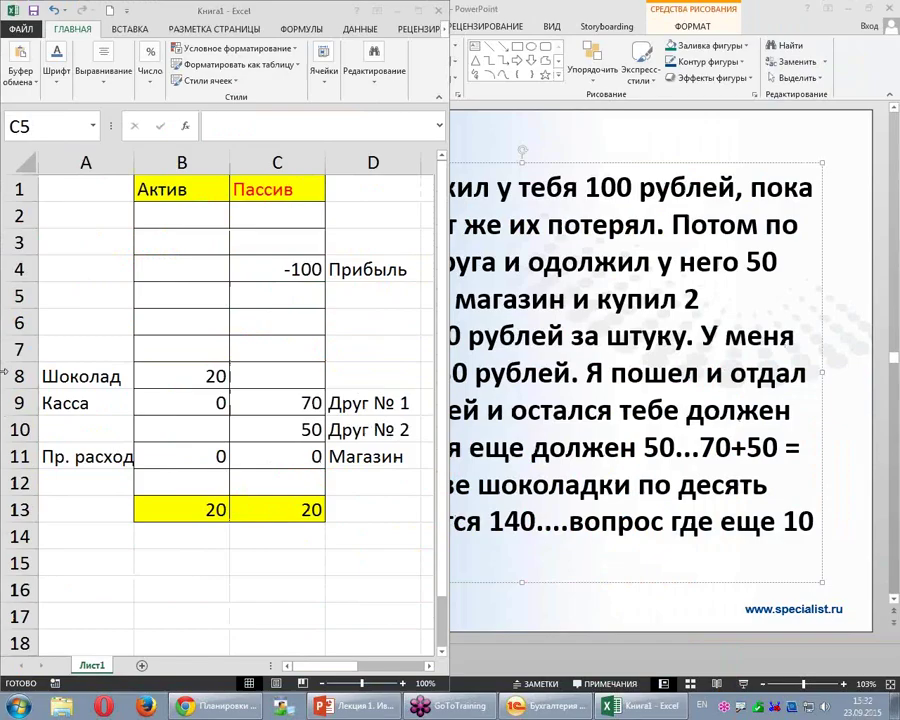
- Handwrite "УК" with 500 beside it at row 2 of the Пассив column, and 500 over the Касса value in Актив
{"action": "key", "text": "ctrl+1"}
{"action": "mouse_move", "coordinate": [328, 205]}
{"action": "left_mouse_down"}
{"action": "mouse_move", "coordinate": [363, 187]}
{"action": "mouse_move", "coordinate": [330, 228]}
{"action": "left_mouse_up"}
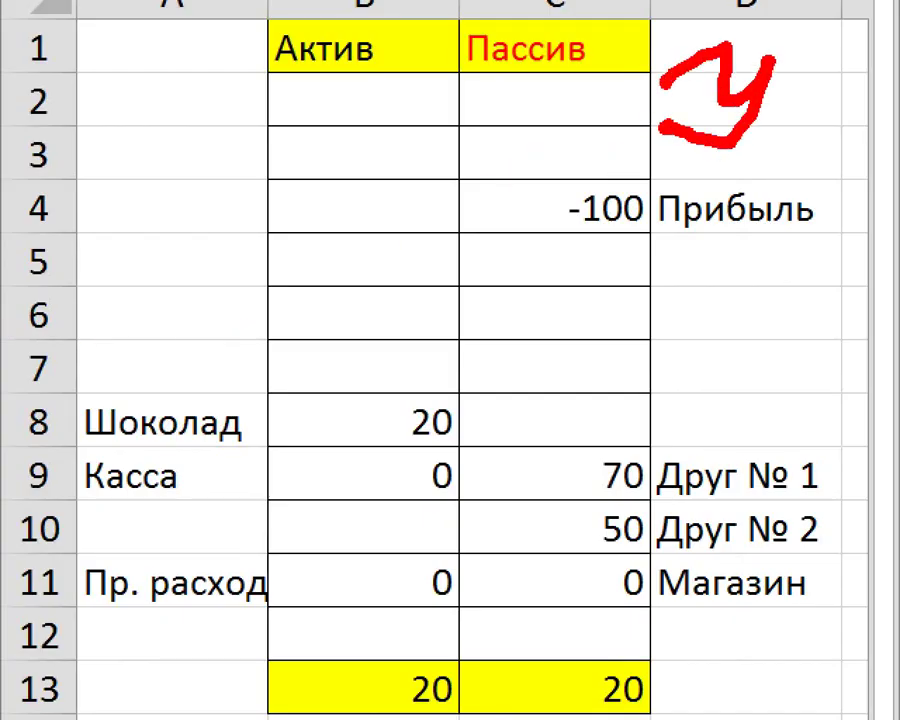
{"action": "left_click_drag", "start_coordinate": [792, 68], "coordinate": [790, 128]}
{"action": "left_click_drag", "start_coordinate": [835, 58], "coordinate": [840, 125]}
{"action": "left_click_drag", "start_coordinate": [478, 75], "coordinate": [458, 127]}
{"action": "mouse_move", "coordinate": [480, 62]}
{"action": "left_mouse_down"}
{"action": "mouse_move", "coordinate": [538, 52]}
{"action": "mouse_move", "coordinate": [542, 78]}
{"action": "mouse_move", "coordinate": [590, 80]}
{"action": "left_mouse_up"}
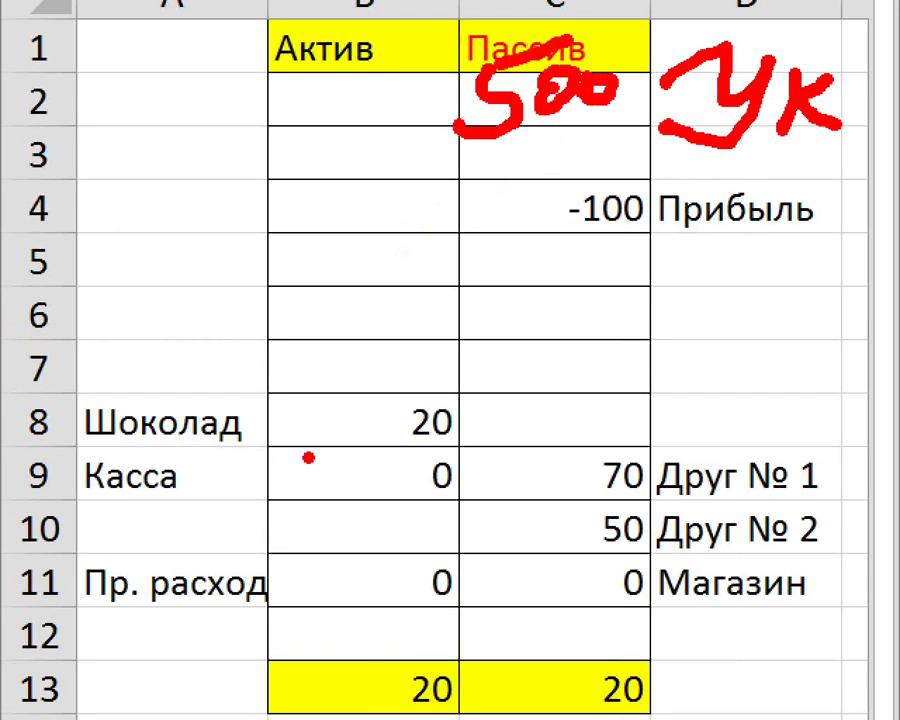
{"action": "left_click_drag", "start_coordinate": [309, 457], "coordinate": [292, 500]}
{"action": "mouse_move", "coordinate": [350, 468]}
{"action": "left_mouse_down"}
{"action": "mouse_move", "coordinate": [352, 500]}
{"action": "mouse_move", "coordinate": [388, 466]}
{"action": "mouse_move", "coordinate": [402, 468]}
{"action": "left_mouse_up"}
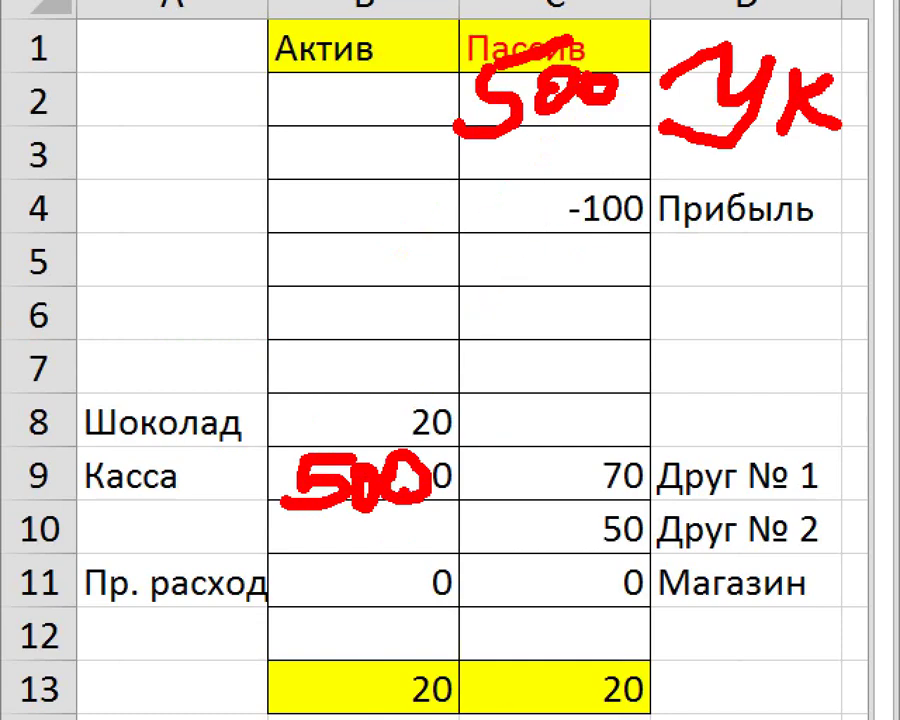
- Strike through the friends' debts, clear the screen drawing, and cross out the Друг № 1 and Друг № 2 rows with a large X
{"action": "left_click_drag", "start_coordinate": [592, 448], "coordinate": [686, 540]}
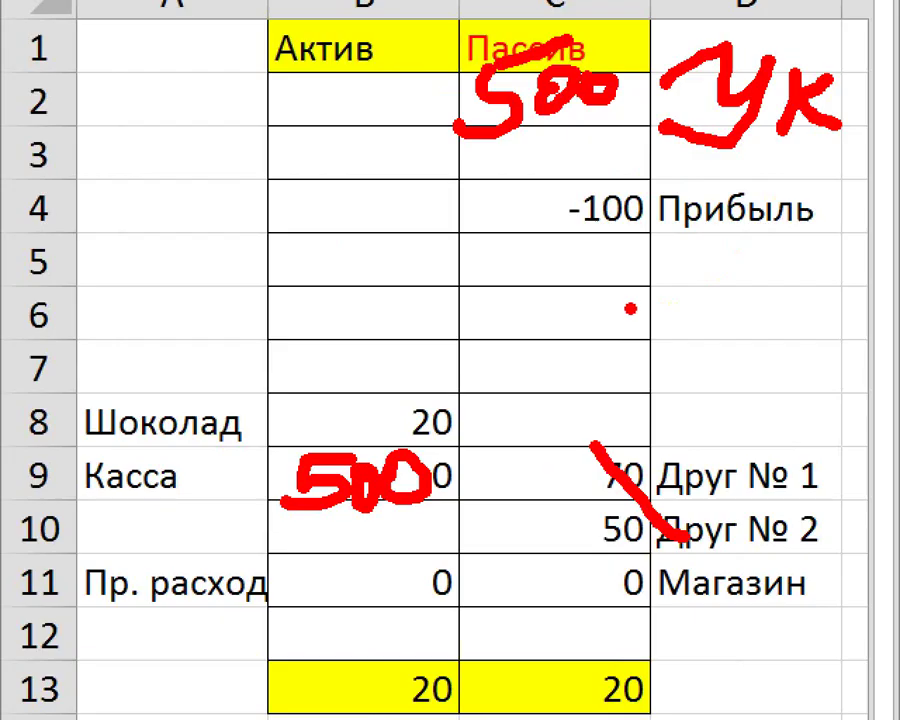
{"action": "key", "text": "Escape"}
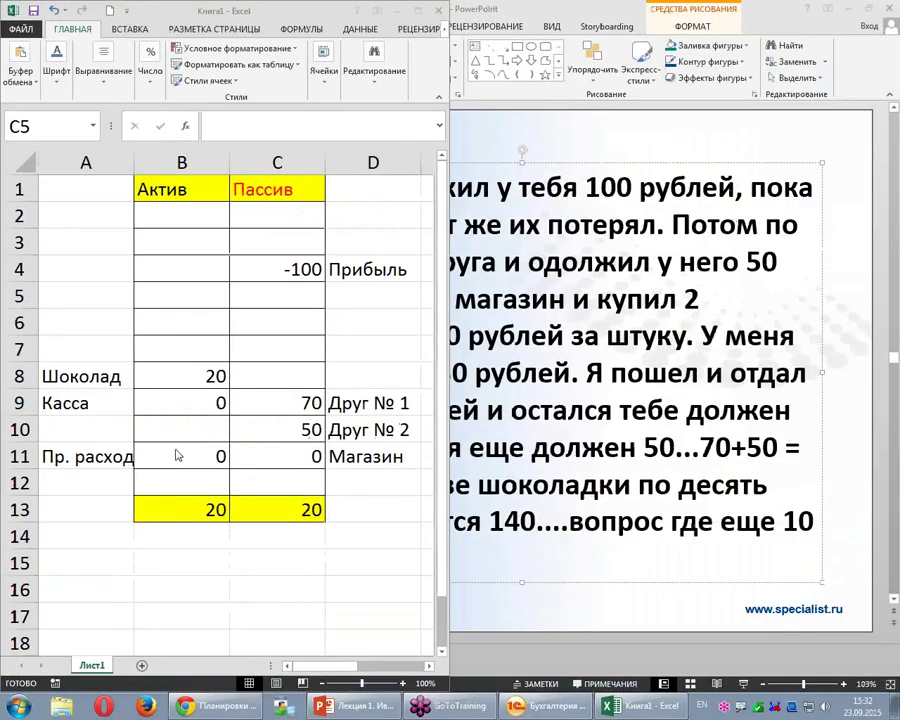
{"action": "key", "text": "ctrl+1"}
{"action": "left_click", "coordinate": [44, 368]}
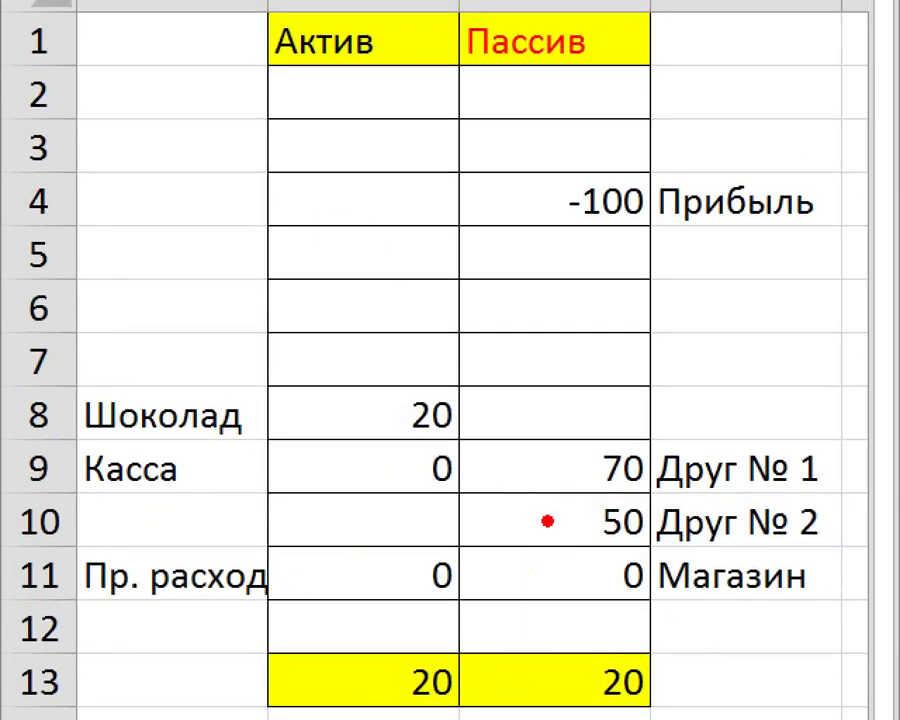
{"action": "left_click_drag", "start_coordinate": [584, 426], "coordinate": [780, 562]}
{"action": "left_click_drag", "start_coordinate": [628, 555], "coordinate": [789, 409]}
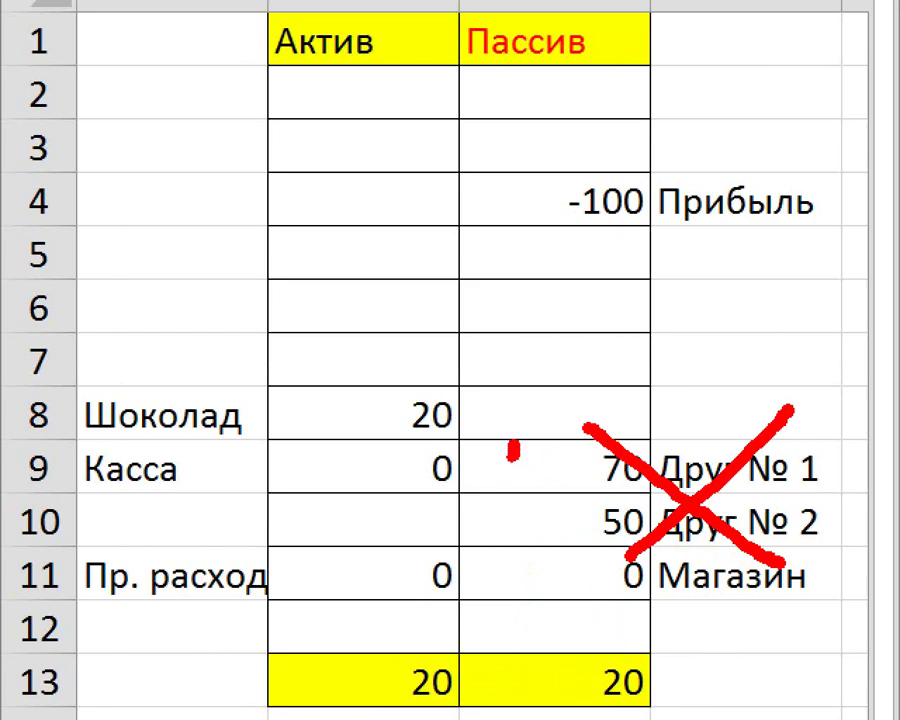
- Draw a downward arrow beside the crossed-out debts and handwrite "Об." with 120 beneath it in the Пассив column
{"action": "mouse_move", "coordinate": [514, 446]}
{"action": "left_mouse_down"}
{"action": "mouse_move", "coordinate": [474, 498]}
{"action": "mouse_move", "coordinate": [514, 472]}
{"action": "mouse_move", "coordinate": [545, 468]}
{"action": "left_mouse_up"}
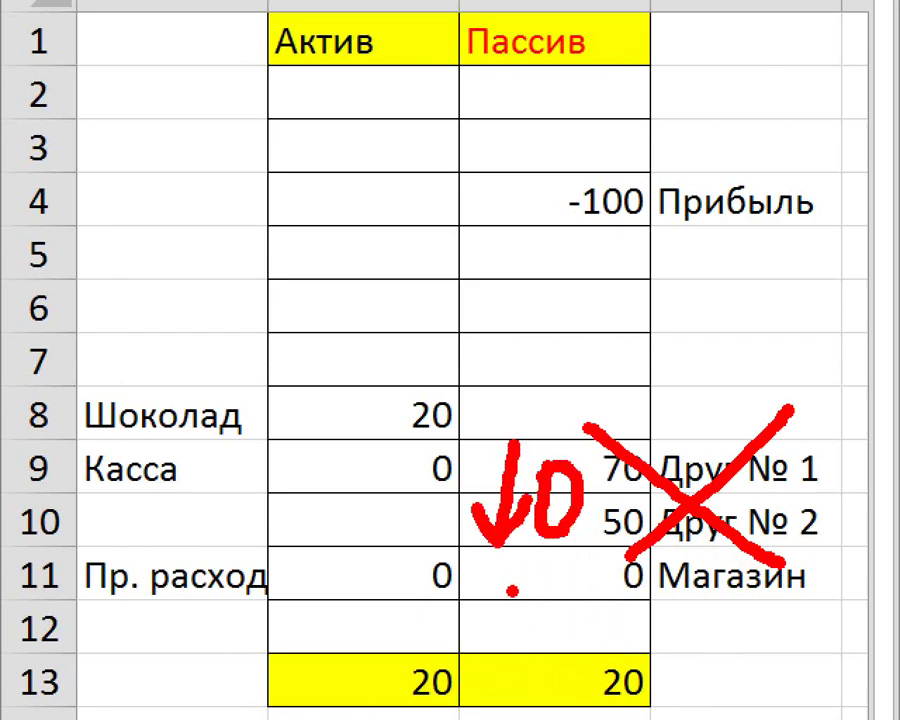
{"action": "mouse_move", "coordinate": [512, 589]}
{"action": "left_mouse_down"}
{"action": "mouse_move", "coordinate": [521, 600]}
{"action": "mouse_move", "coordinate": [572, 596]}
{"action": "mouse_move", "coordinate": [598, 566]}
{"action": "left_mouse_up"}
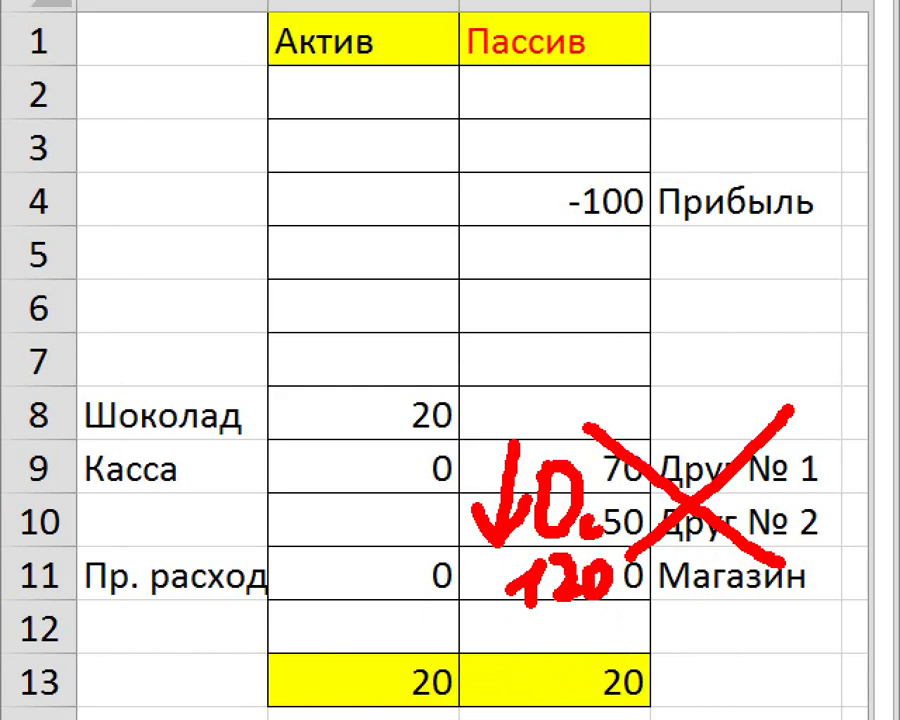
{"action": "left_click_drag", "start_coordinate": [600, 500], "coordinate": [604, 503]}
{"action": "left_click_drag", "start_coordinate": [600, 560], "coordinate": [592, 572]}
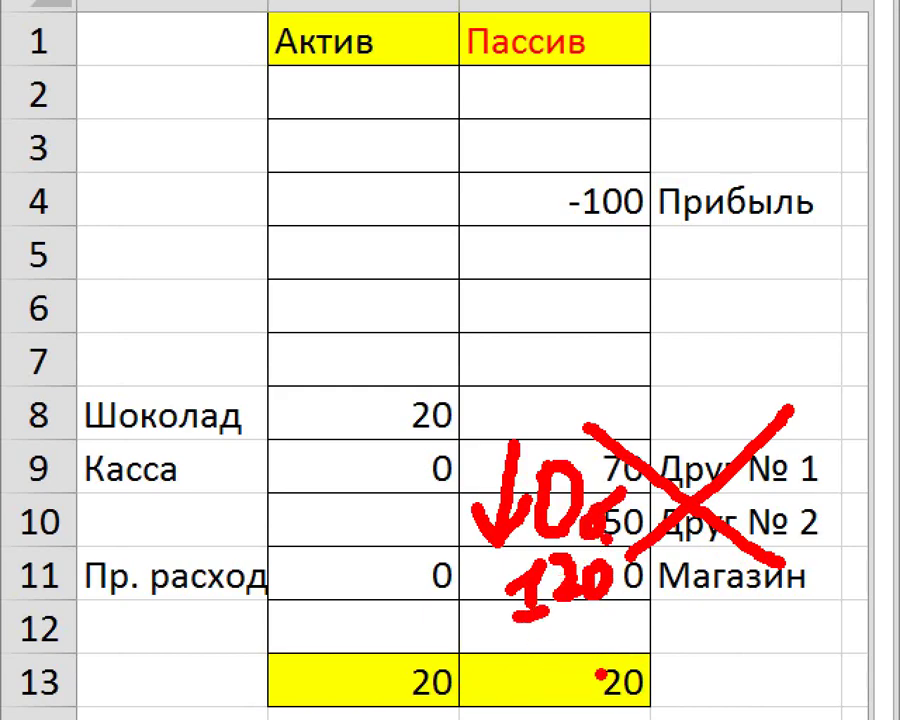
- Handwrite "Дох." below the Магазин label and "+120" beneath the handwritten 120 in row 12 of the Пассив column
{"action": "mouse_move", "coordinate": [668, 603]}
{"action": "left_mouse_down"}
{"action": "mouse_move", "coordinate": [694, 645]}
{"action": "mouse_move", "coordinate": [732, 628]}
{"action": "mouse_move", "coordinate": [835, 650]}
{"action": "left_mouse_up"}
{"action": "left_click", "coordinate": [748, 622]}
{"action": "left_click_drag", "start_coordinate": [835, 605], "coordinate": [780, 645]}
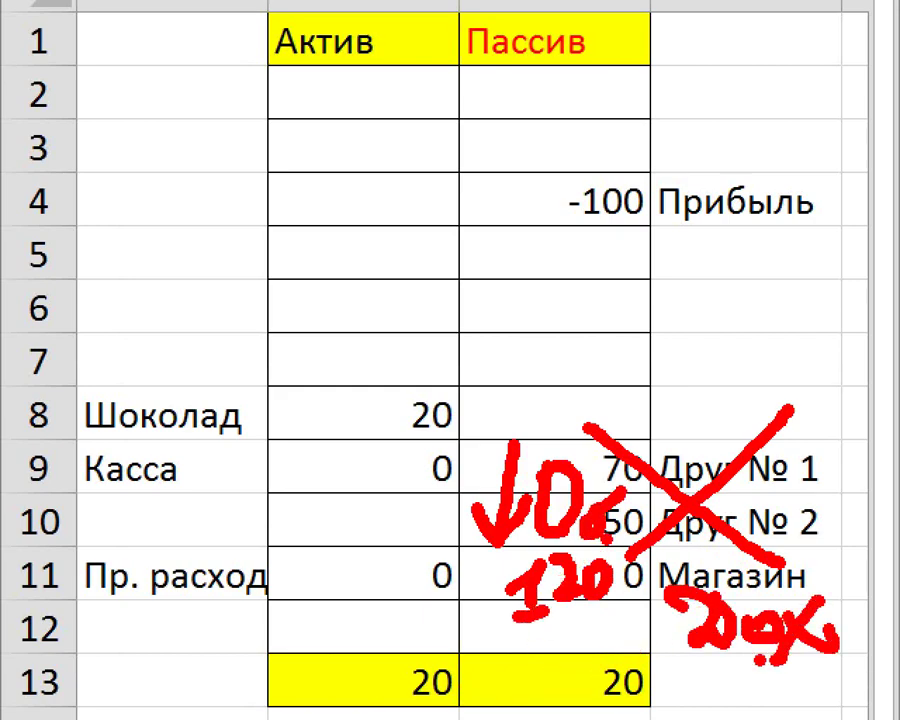
{"action": "mouse_move", "coordinate": [518, 605]}
{"action": "left_mouse_down"}
{"action": "mouse_move", "coordinate": [520, 640]}
{"action": "mouse_move", "coordinate": [548, 626]}
{"action": "left_mouse_up"}
{"action": "mouse_move", "coordinate": [505, 642]}
{"action": "left_mouse_down"}
{"action": "mouse_move", "coordinate": [545, 640]}
{"action": "mouse_move", "coordinate": [552, 650]}
{"action": "mouse_move", "coordinate": [596, 640]}
{"action": "left_mouse_up"}
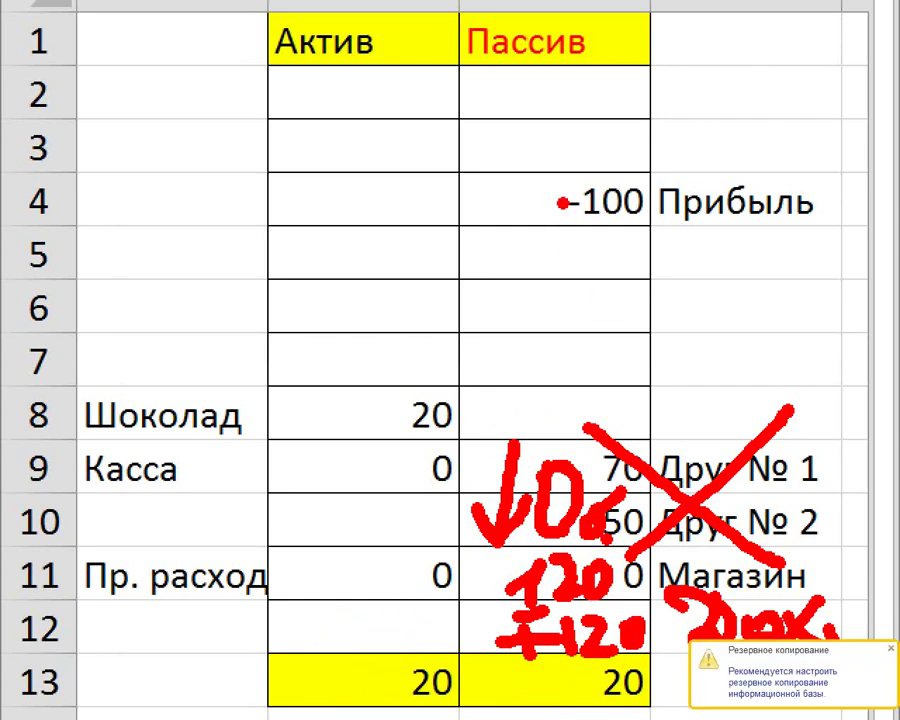
- Strike out the -100 Прибыль value, handwrite 20 above it, and circle the new number
{"action": "mouse_move", "coordinate": [572, 160]}
{"action": "left_mouse_down"}
{"action": "mouse_move", "coordinate": [600, 200]}
{"action": "mouse_move", "coordinate": [655, 237]}
{"action": "left_mouse_up"}
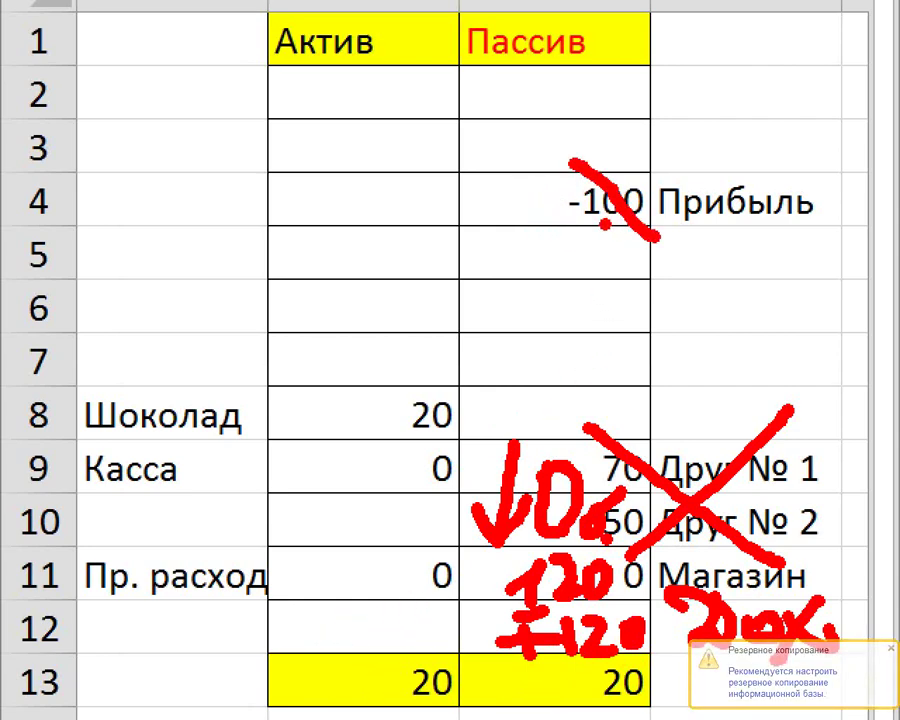
{"action": "mouse_move", "coordinate": [540, 135]}
{"action": "left_mouse_down"}
{"action": "mouse_move", "coordinate": [530, 112]}
{"action": "mouse_move", "coordinate": [556, 98]}
{"action": "mouse_move", "coordinate": [548, 150]}
{"action": "mouse_move", "coordinate": [566, 160]}
{"action": "left_mouse_up"}
{"action": "left_click_drag", "start_coordinate": [592, 110], "coordinate": [600, 160]}
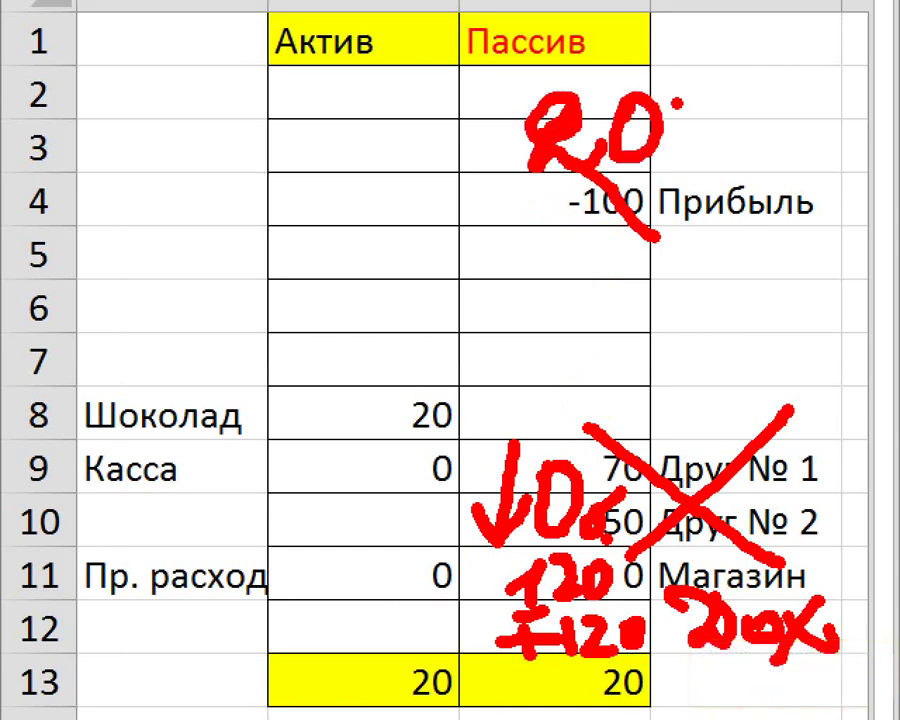
{"action": "mouse_move", "coordinate": [475, 120]}
{"action": "left_mouse_down"}
{"action": "mouse_move", "coordinate": [695, 80]}
{"action": "mouse_move", "coordinate": [472, 120]}
{"action": "left_mouse_up"}
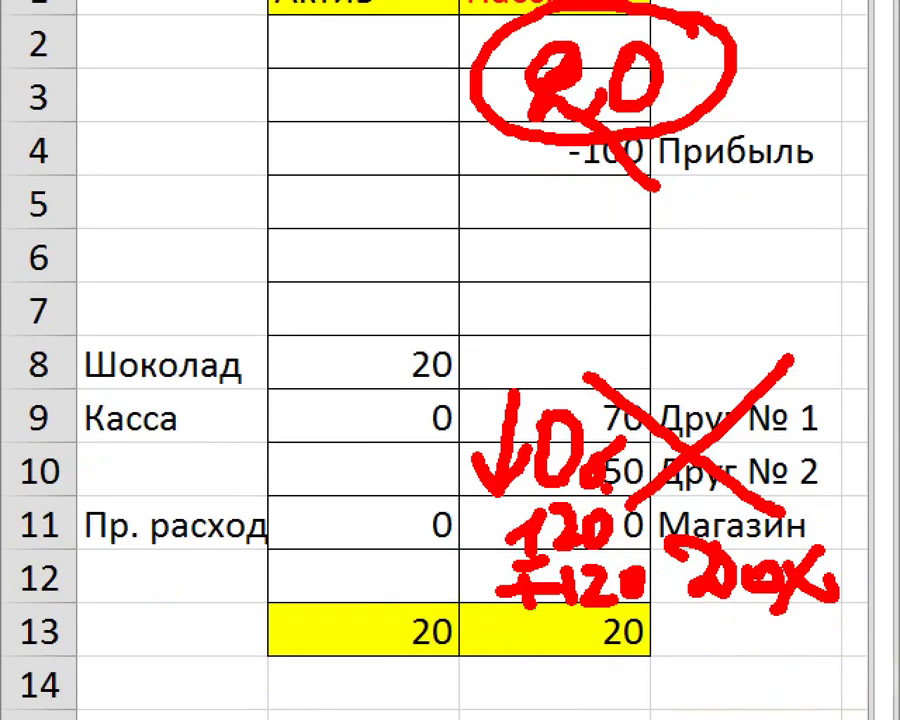
- Handwrite "=20" beside the Шоколад value, circle the equality, and write "Приб." next to it
{"action": "mouse_move", "coordinate": [456, 358]}
{"action": "left_mouse_down"}
{"action": "mouse_move", "coordinate": [516, 381]}
{"action": "mouse_move", "coordinate": [552, 372]}
{"action": "mouse_move", "coordinate": [530, 345]}
{"action": "left_mouse_up"}
{"action": "mouse_move", "coordinate": [486, 286]}
{"action": "left_mouse_down"}
{"action": "mouse_move", "coordinate": [440, 385]}
{"action": "mouse_move", "coordinate": [457, 304]}
{"action": "left_mouse_up"}
{"action": "mouse_move", "coordinate": [636, 262]}
{"action": "left_mouse_down"}
{"action": "mouse_move", "coordinate": [643, 322]}
{"action": "mouse_move", "coordinate": [668, 322]}
{"action": "left_mouse_up"}
{"action": "mouse_move", "coordinate": [690, 260]}
{"action": "left_mouse_down"}
{"action": "mouse_move", "coordinate": [700, 302]}
{"action": "mouse_move", "coordinate": [778, 318]}
{"action": "left_mouse_up"}
{"action": "left_click_drag", "start_coordinate": [812, 262], "coordinate": [786, 302]}
{"action": "left_click", "coordinate": [822, 285]}
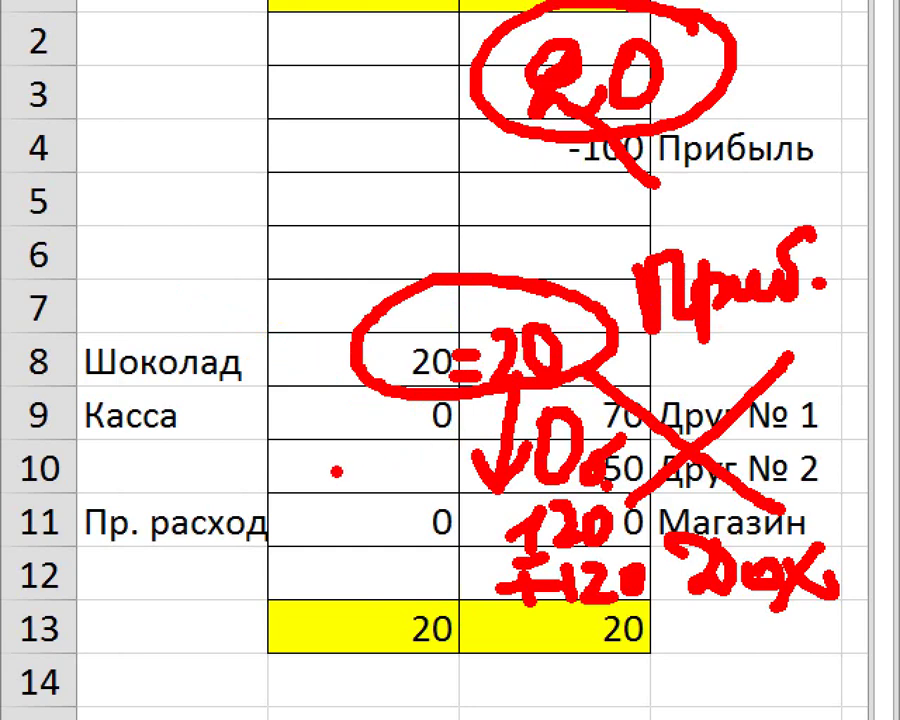
- Clear the screen drawing and minimize Excel to return to the puzzle slide in PowerPoint
{"action": "key", "text": "Escape"}
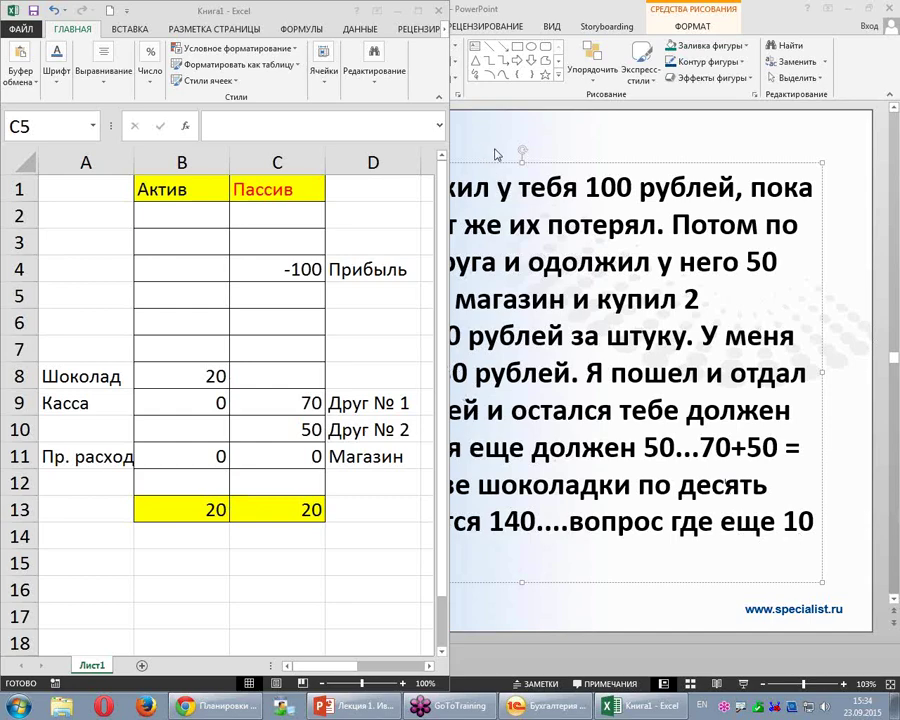
{"action": "left_click", "coordinate": [398, 12]}
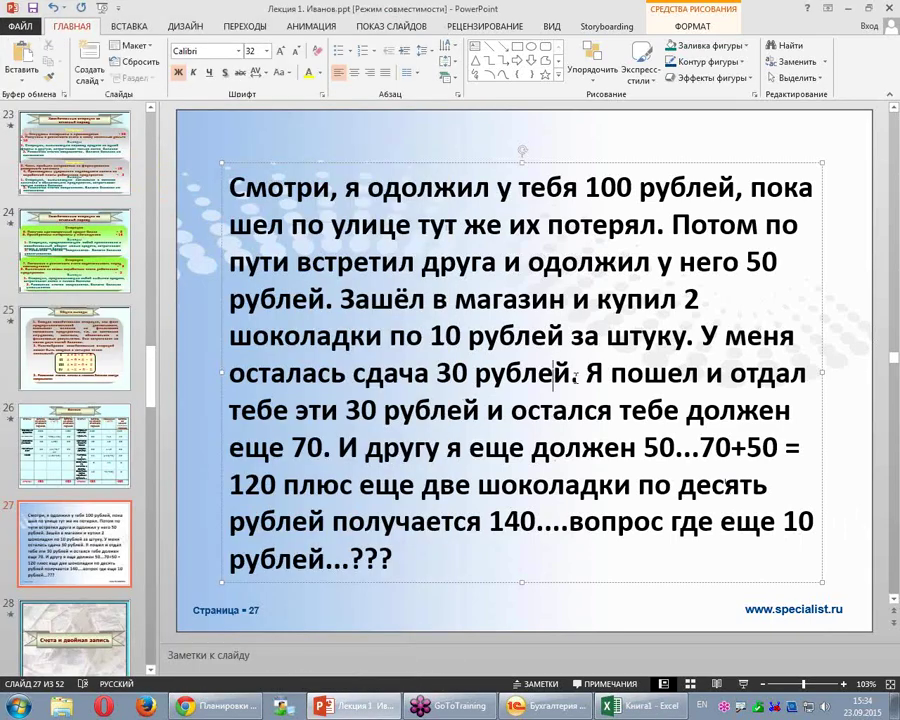